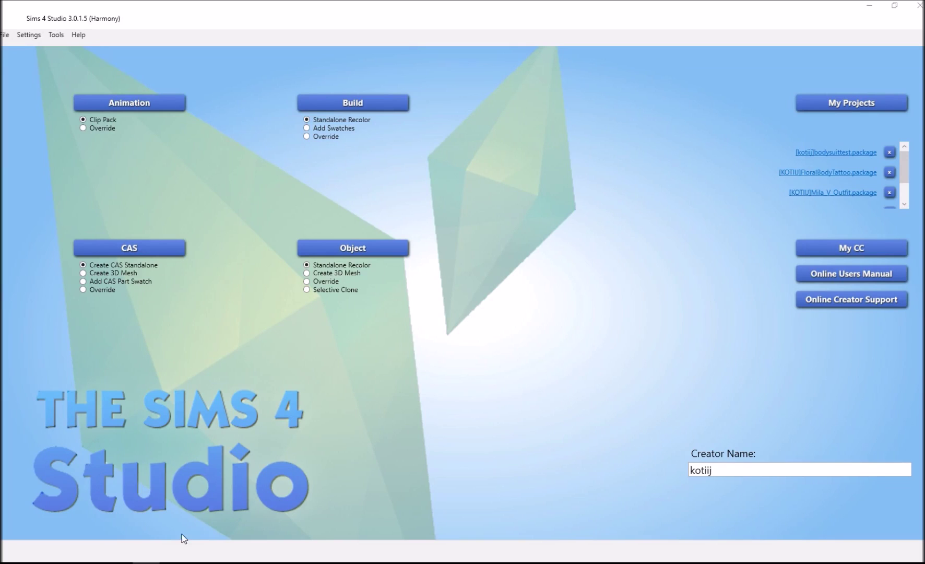
From the Sims 4 Studio start screen, begin creating a standalone CAS item.
mouse_move(119, 561)
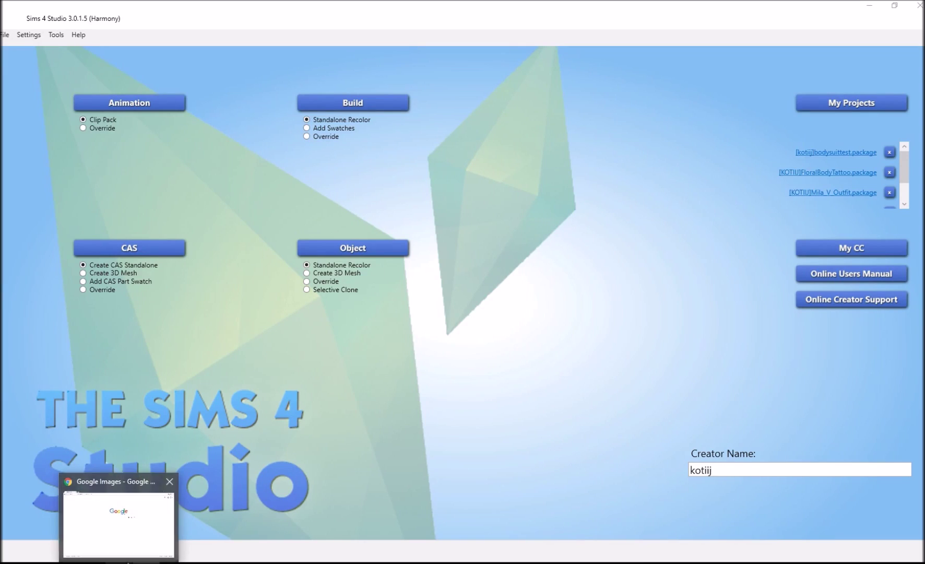
click(137, 545)
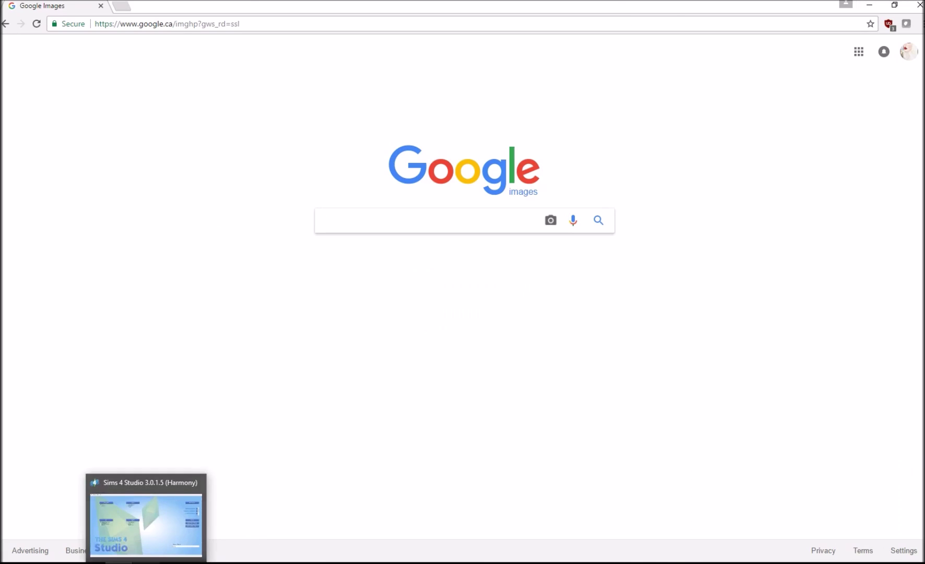
click(147, 561)
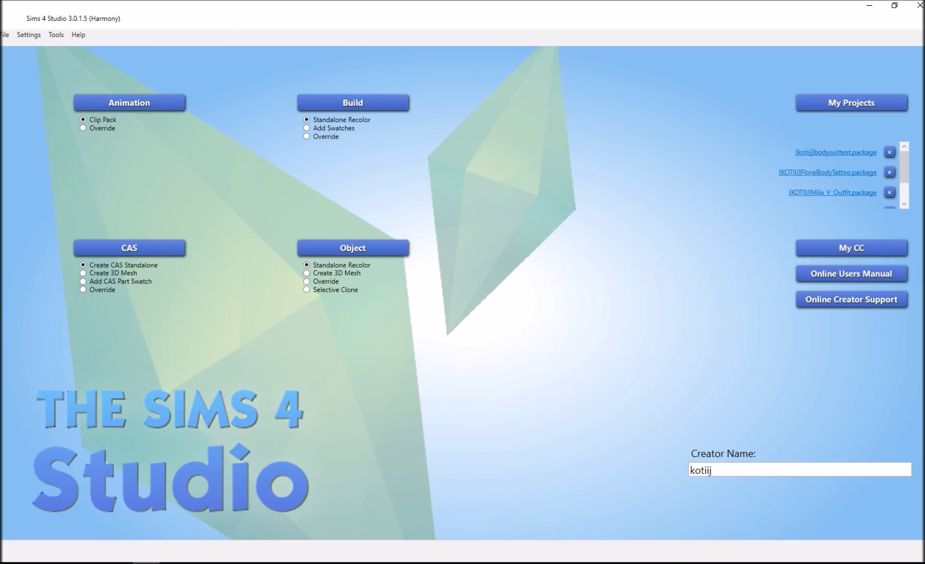
click(154, 249)
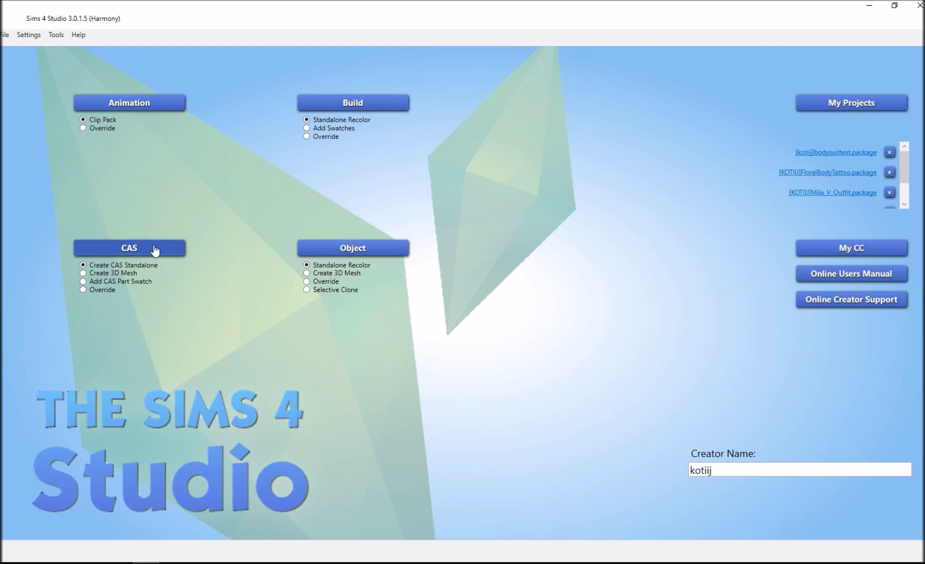
Review the Notepad tools list, from TS4 Studio to the .DDS Plugin Photoshop, then return to GIMP's yafemale.png.
key(alt+Tab)
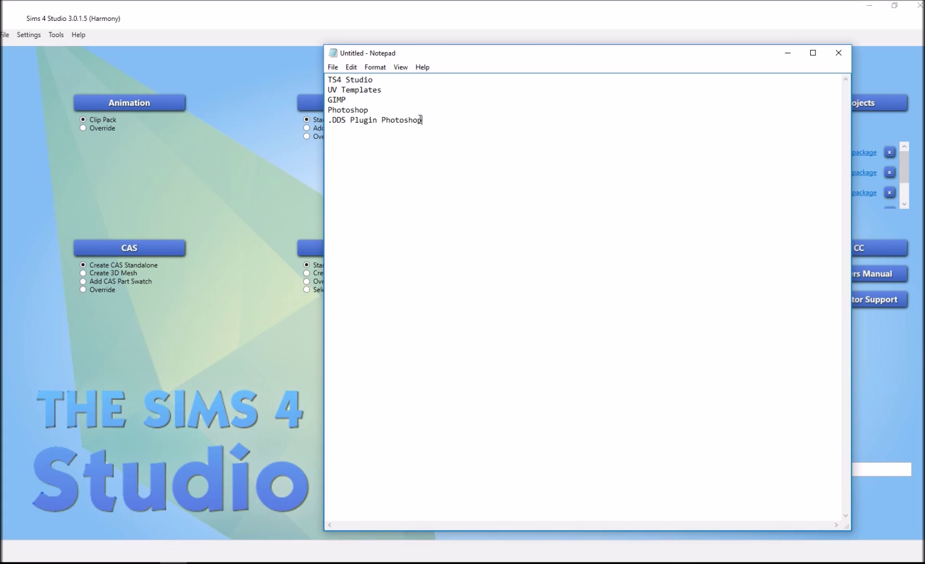
mouse_move(421, 119)
mouse_down()
mouse_move(328, 79)
mouse_move(413, 111)
mouse_move(348, 111)
mouse_move(307, 64)
mouse_move(425, 124)
mouse_up()
drag(379, 83, 328, 119)
click(380, 109)
drag(423, 119, 307, 131)
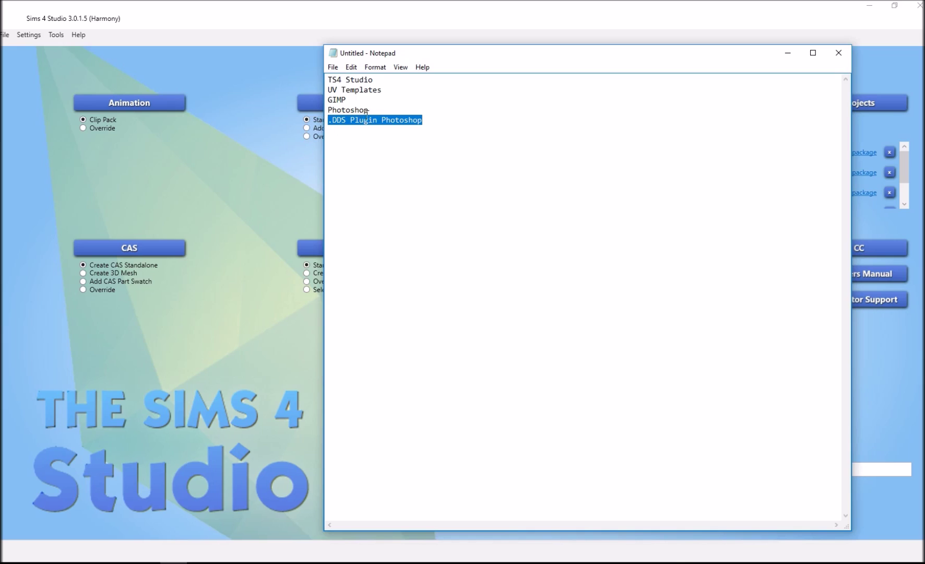
click(448, 15)
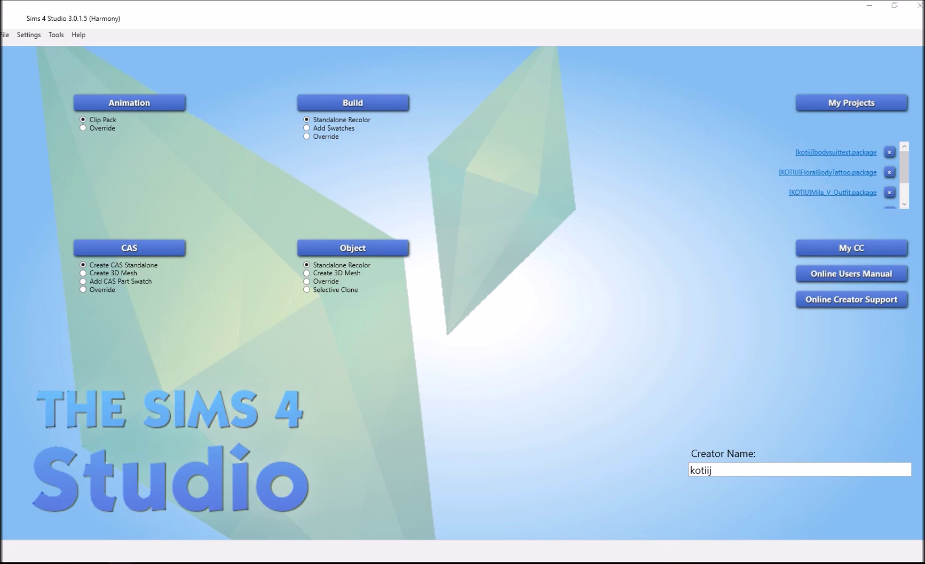
key(alt+Tab)
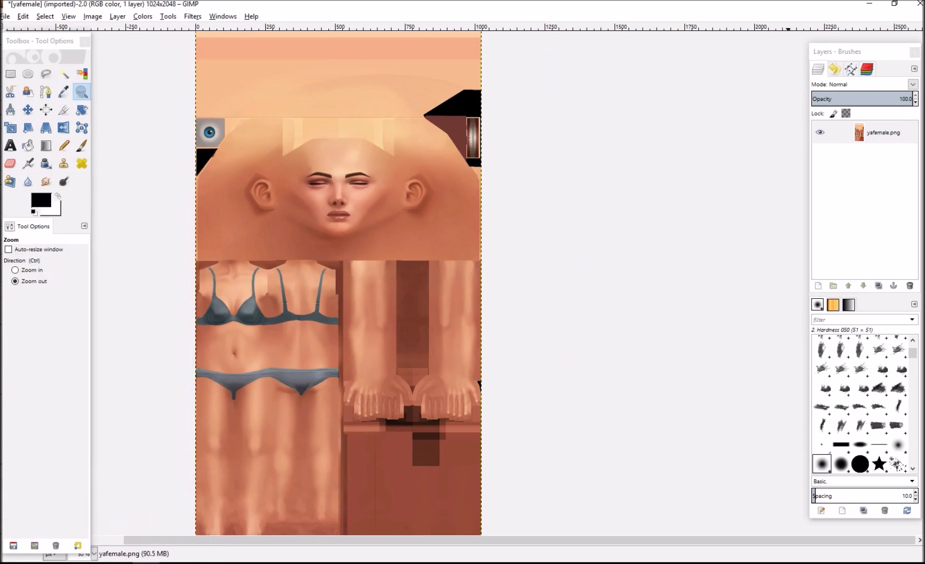
scroll(260, 260, up, 2)
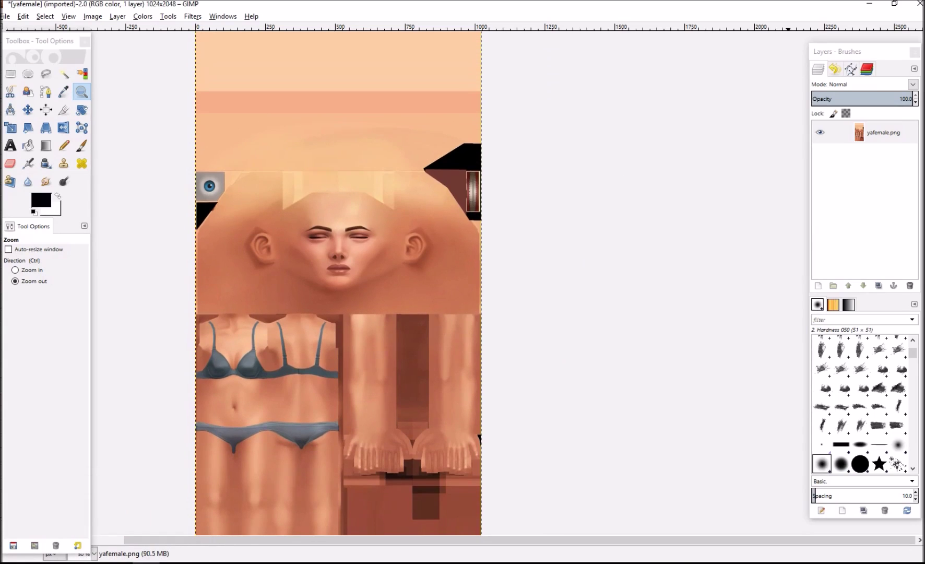
scroll(343, 322, down, 2)
scroll(361, 286, up, 2)
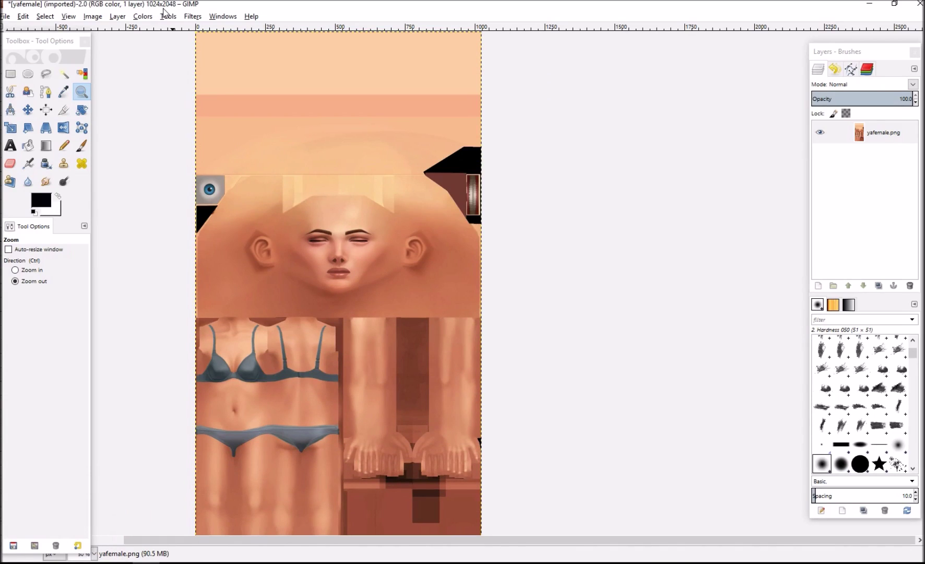
click(176, 561)
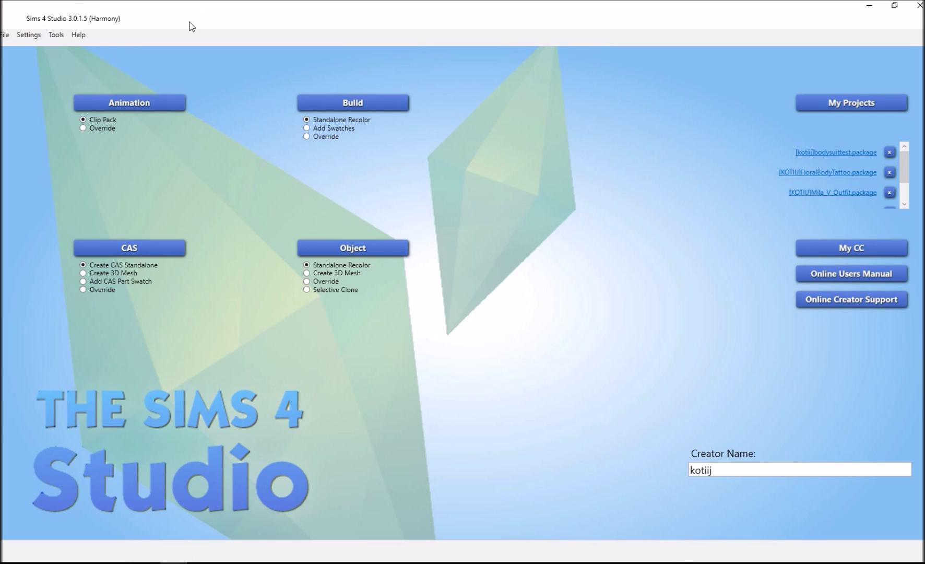
click(201, 562)
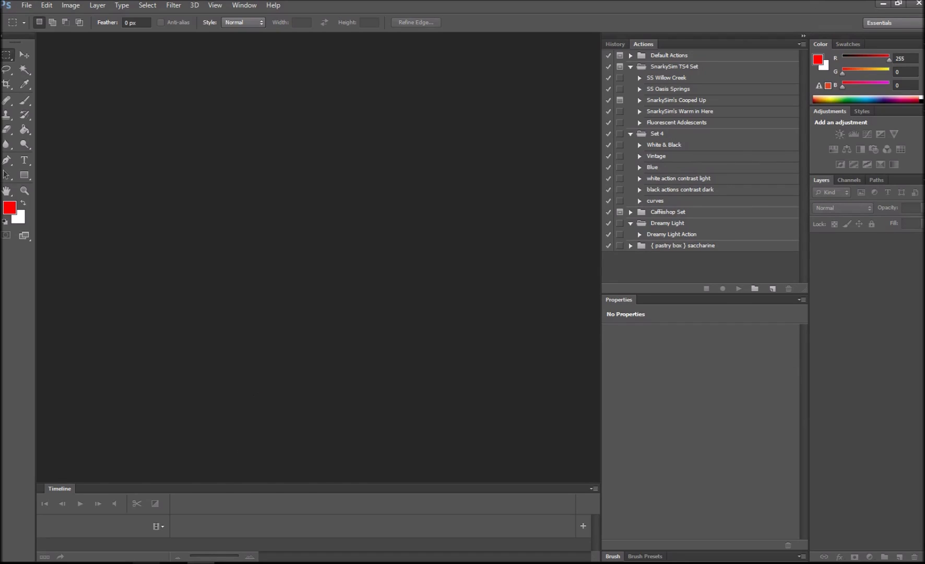
key(alt+Tab)
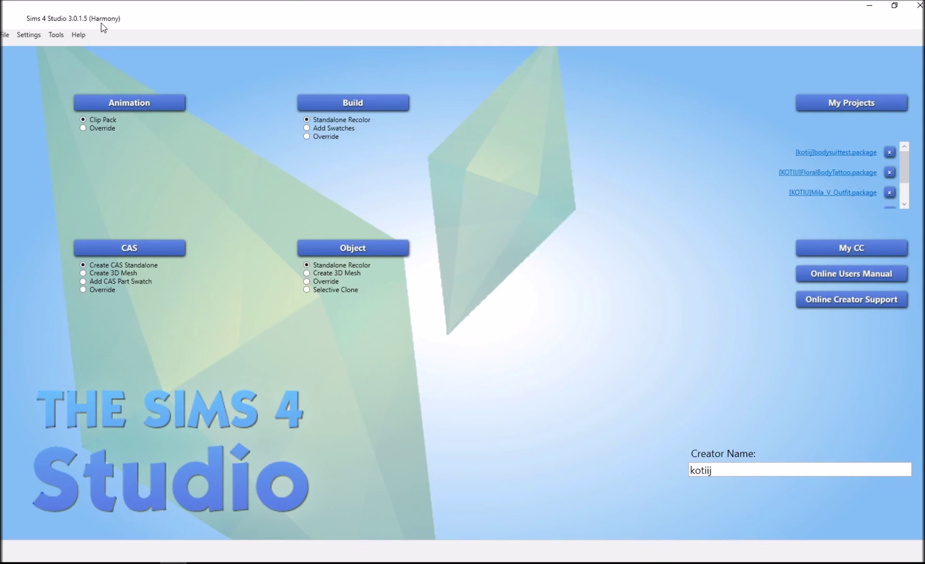
click(134, 249)
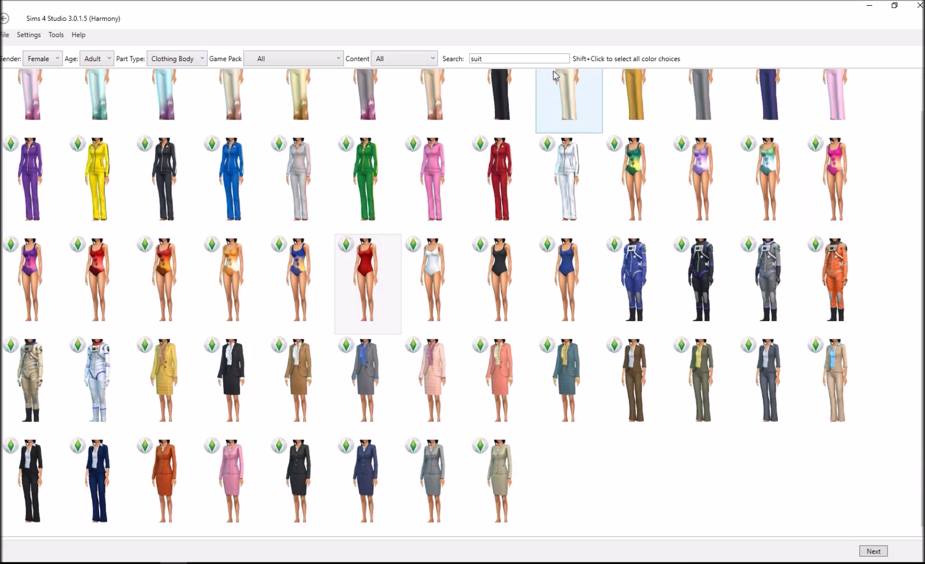
Clear the old suit search term and keep the Female gender and Adult age filters.
drag(494, 59, 463, 58)
key(BackSpace)
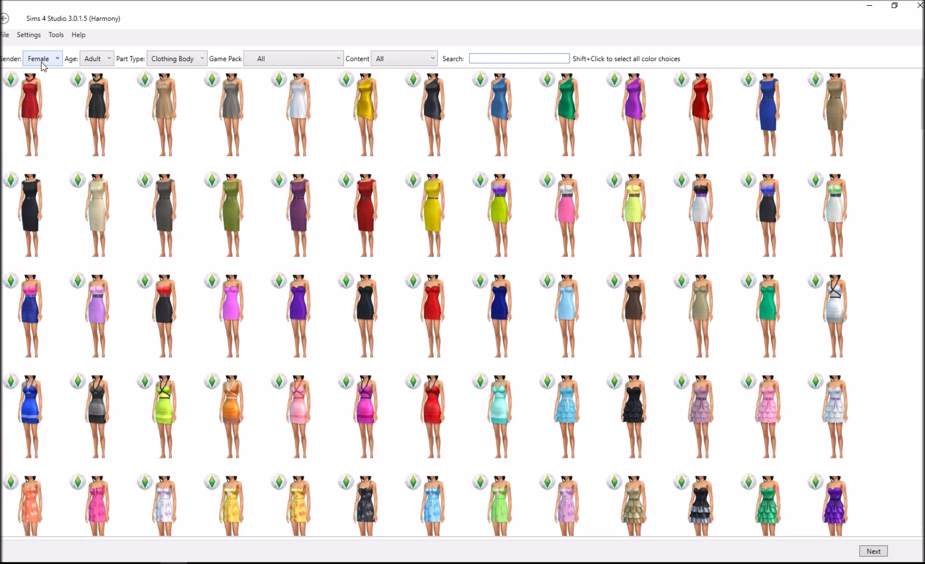
click(55, 60)
click(52, 90)
click(86, 62)
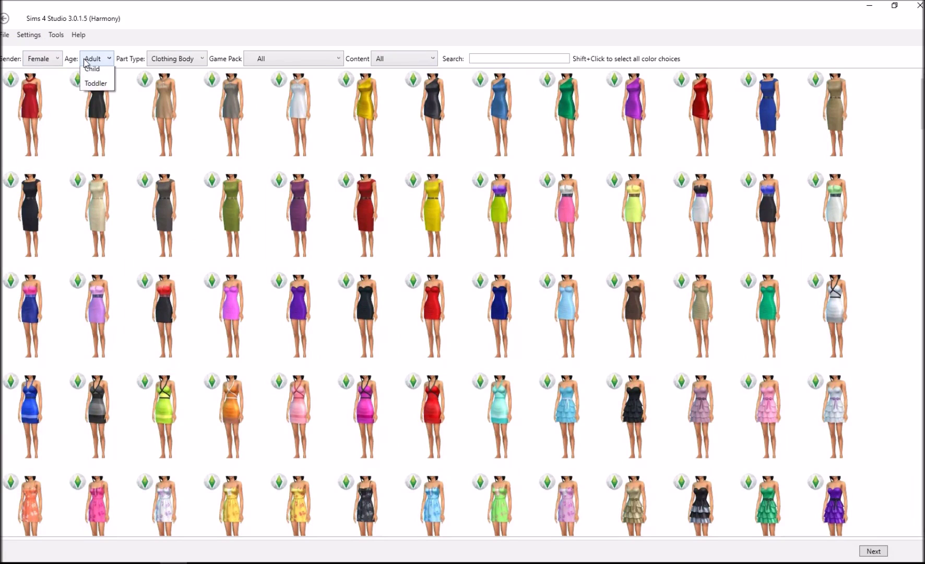
click(184, 58)
Filter Part Type to Tattoo, Upper Arm (Left) and pick the cloud sleeve tattoo as the base.
click(184, 59)
scroll(209, 131, down, 2)
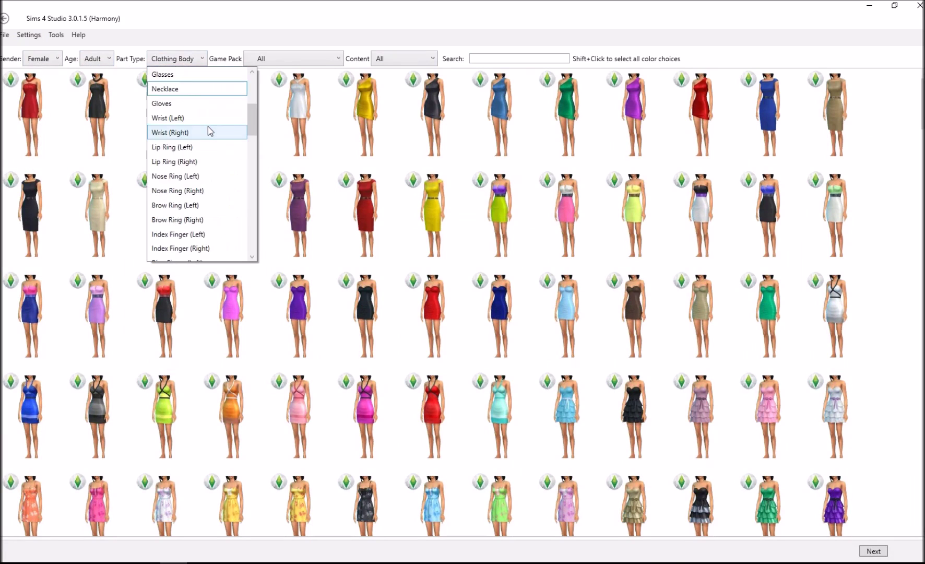
scroll(209, 130, down, 12)
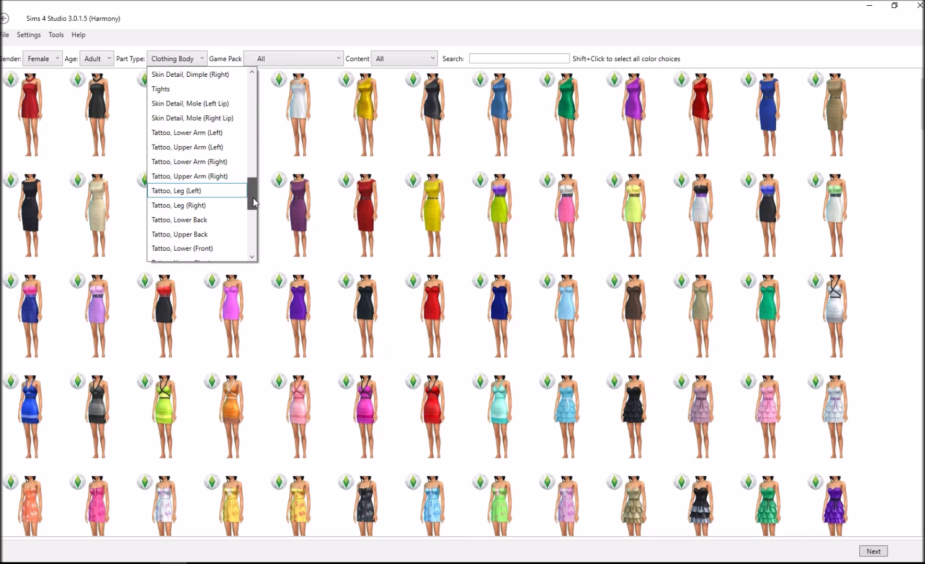
scroll(254, 203, down, 1)
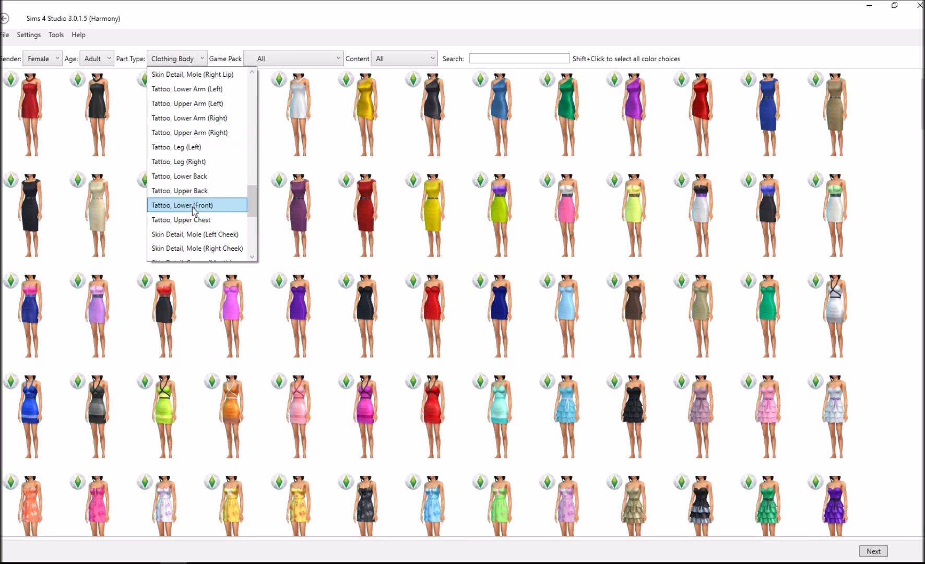
click(205, 177)
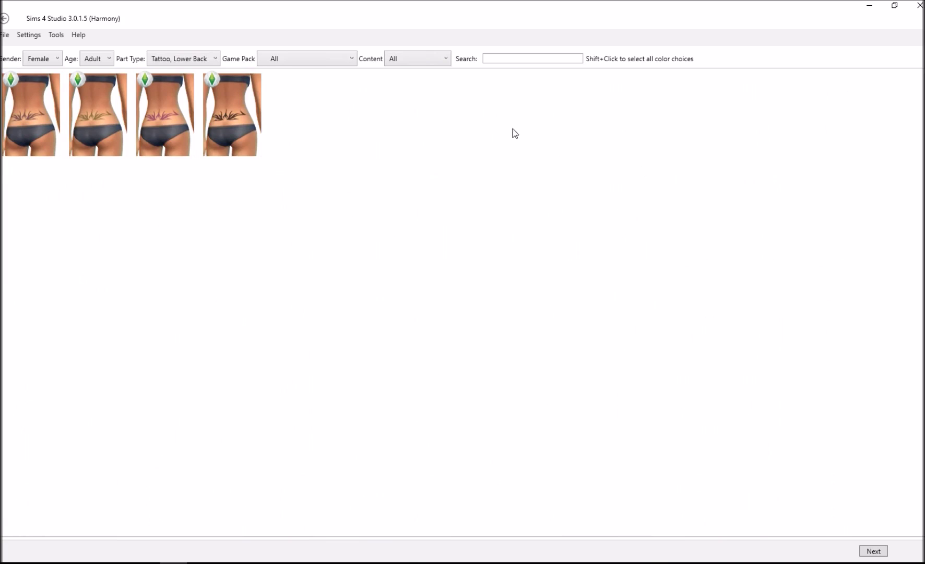
click(185, 59)
scroll(191, 186, up, 2)
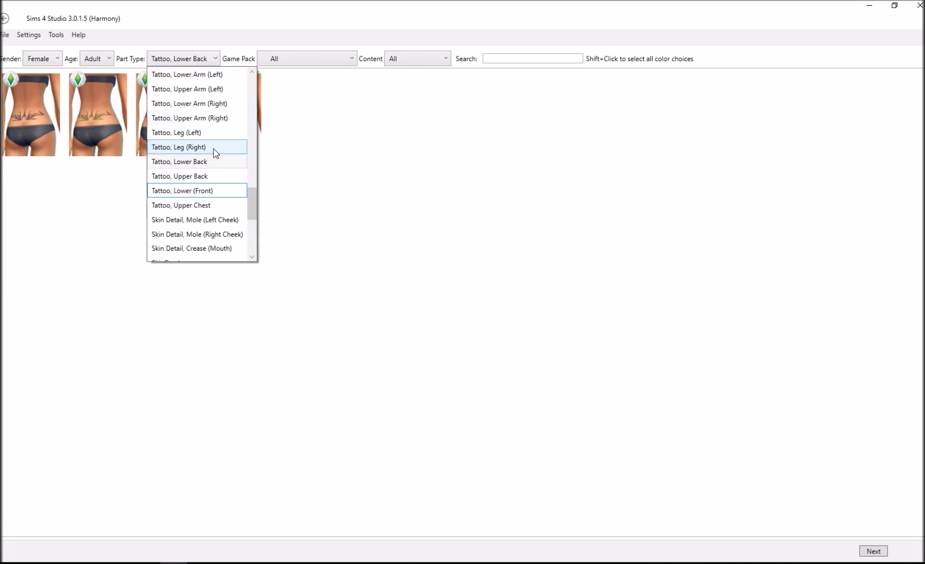
scroll(213, 151, up, 1)
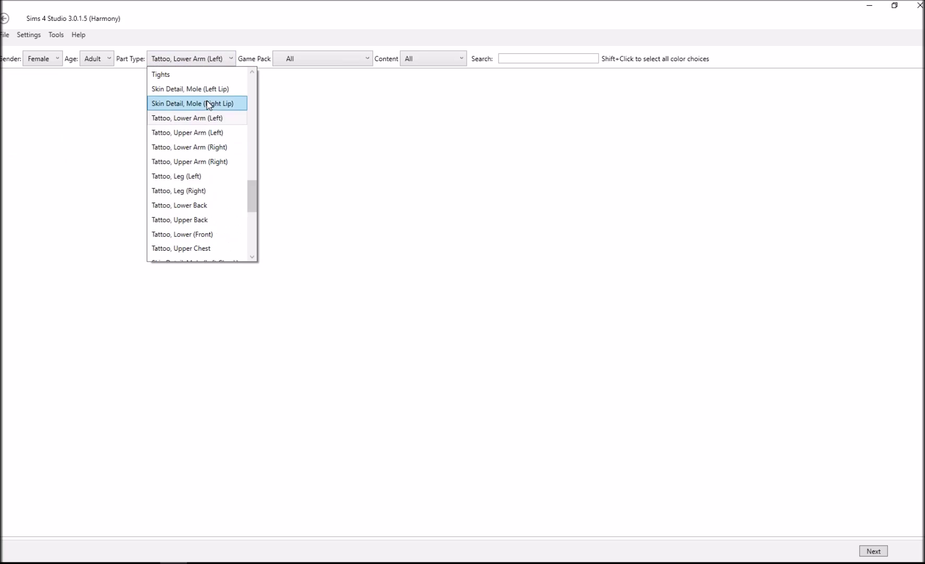
click(193, 132)
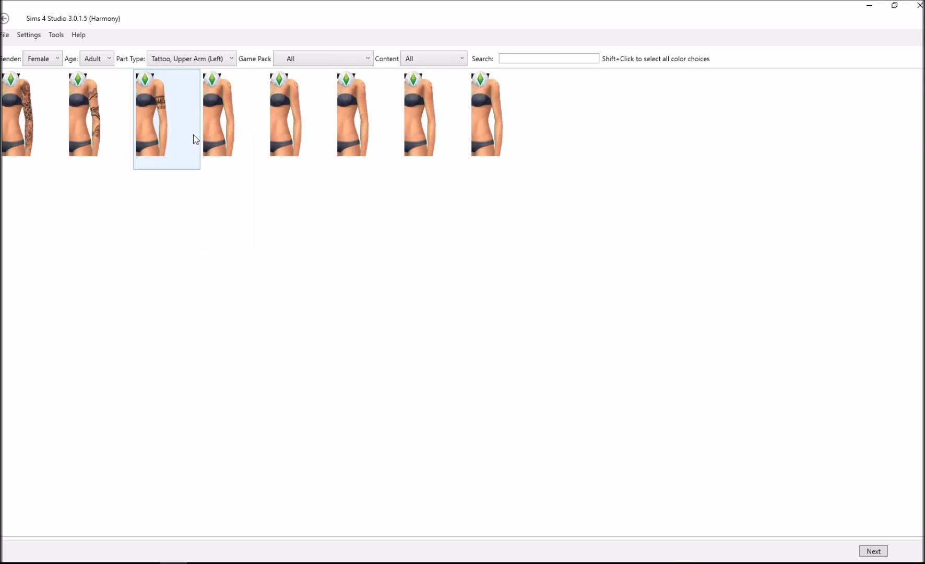
click(198, 58)
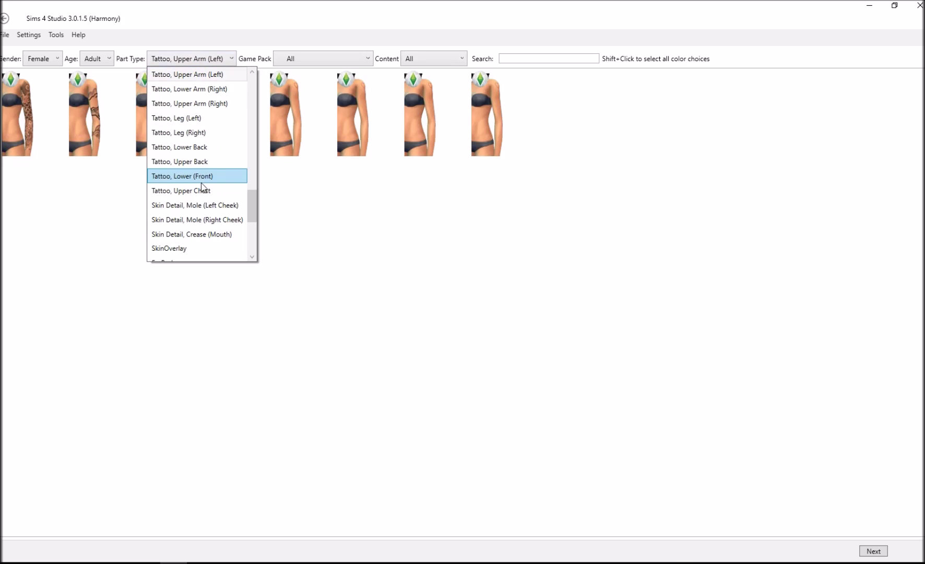
click(351, 198)
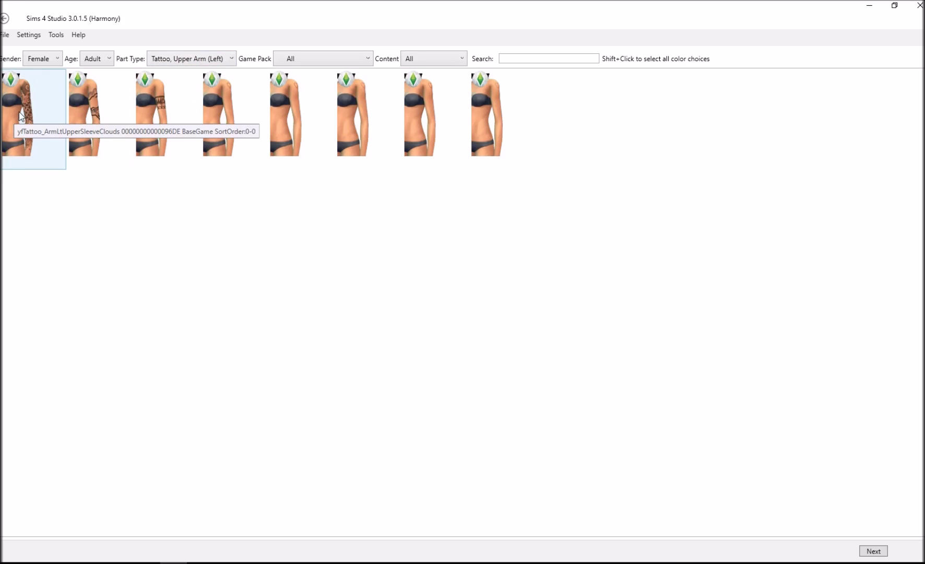
click(21, 115)
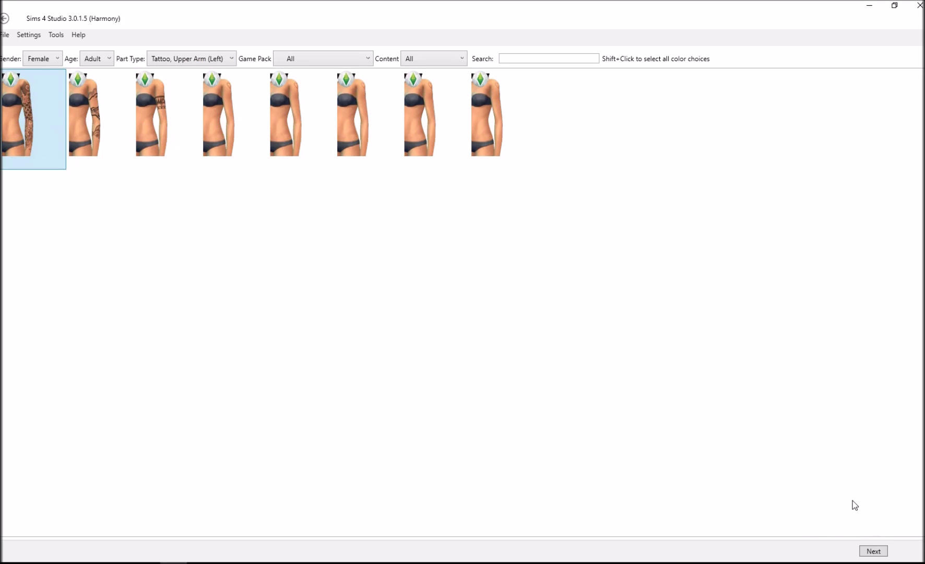
Browse the save location to W.I.P > Tattoo > Tattoo Tutorial Test.
click(884, 551)
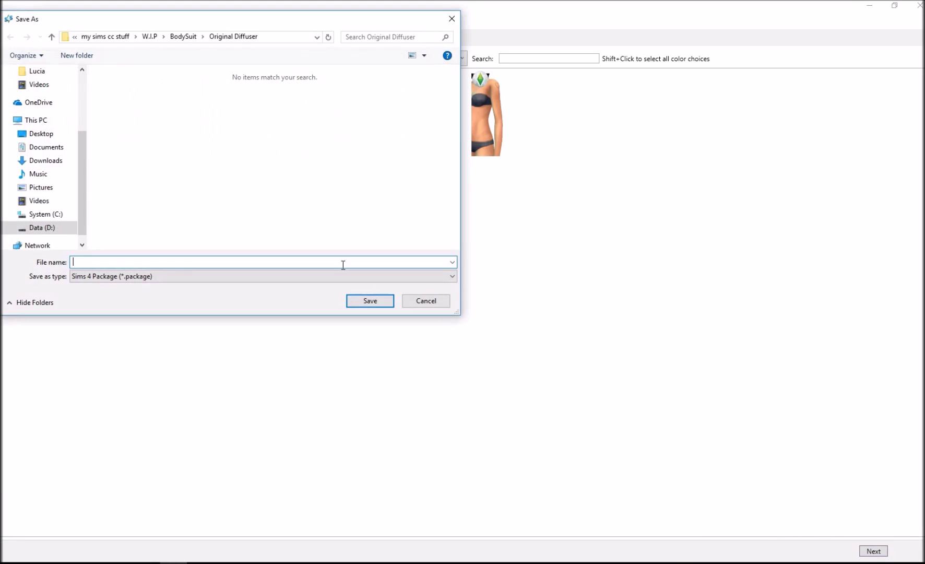
click(152, 36)
double_click(147, 204)
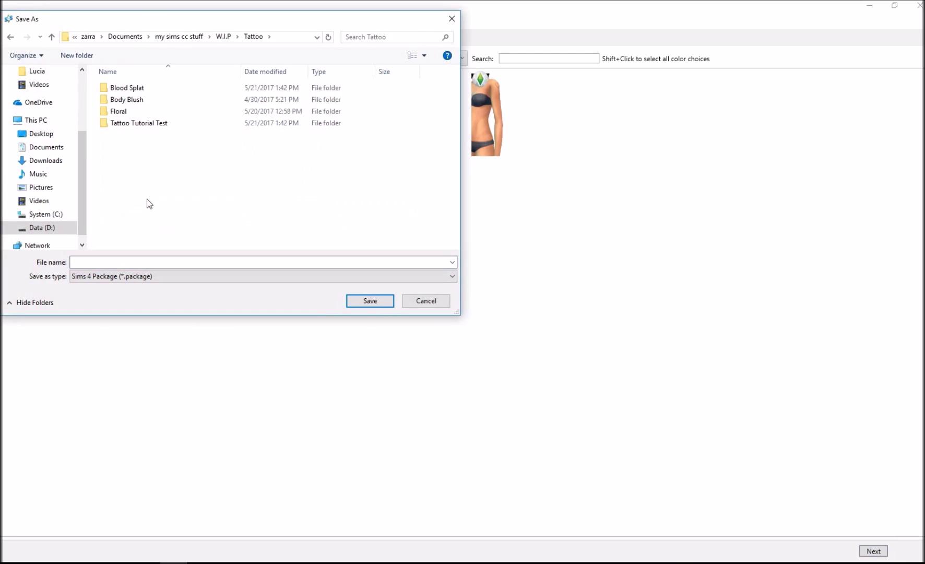
click(165, 123)
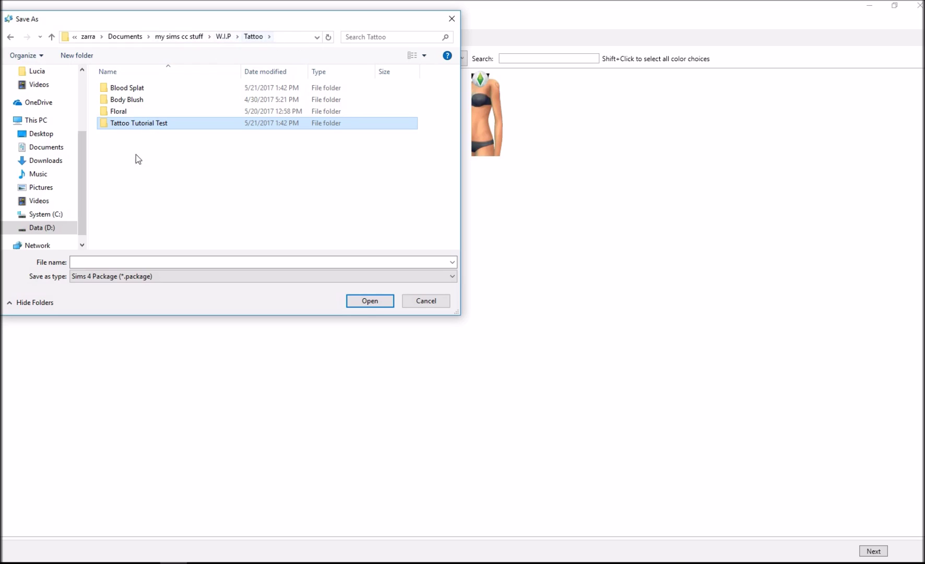
double_click(142, 123)
Name the package with the creator-tag prefix plus Tattootest and save it.
click(142, 261)
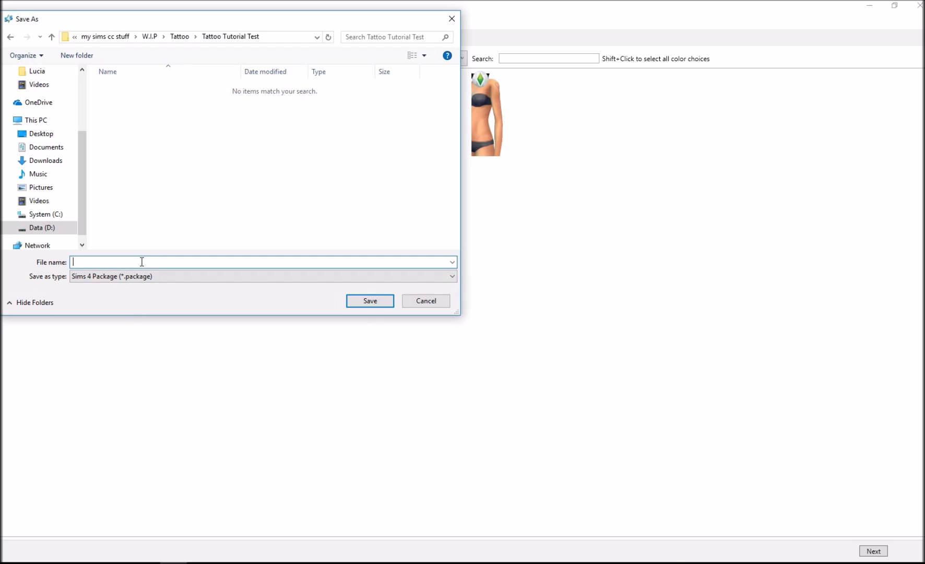
text([KO)
text(TIU)
key(BackSpace)
text(IU])
text(Ta)
text(ttootest)
double_click(94, 262)
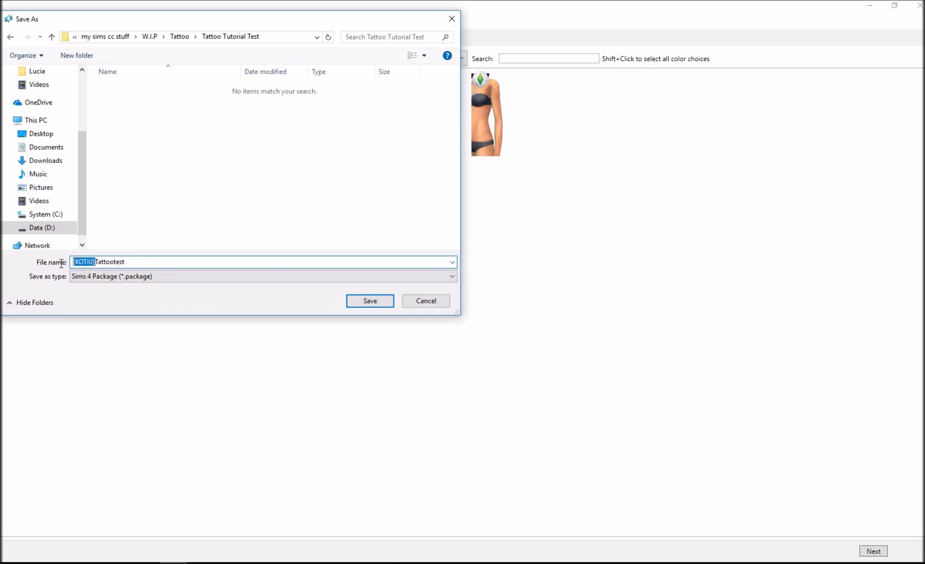
click(127, 263)
click(382, 303)
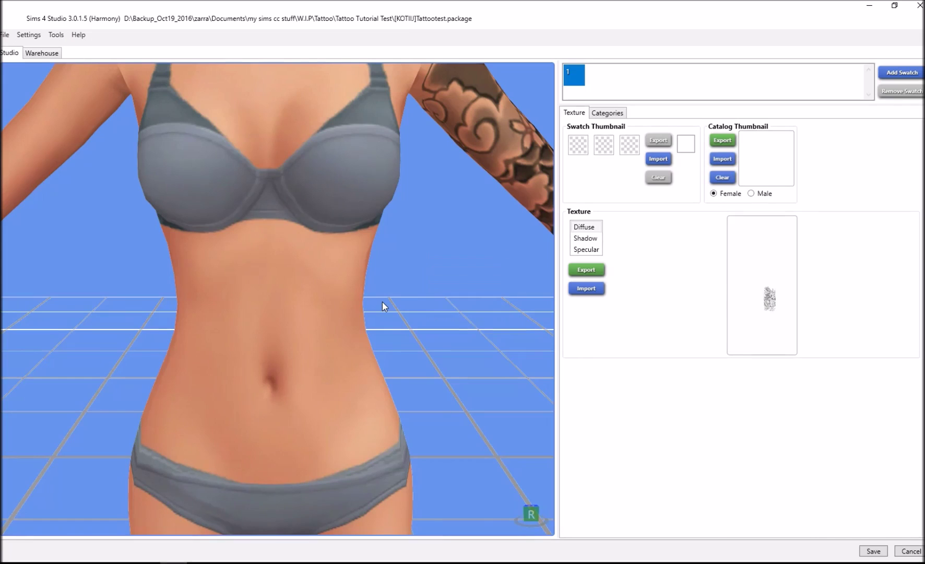
Zoom and pan the 3D preview to frame the model's tattooed arm.
scroll(333, 347, down, 5)
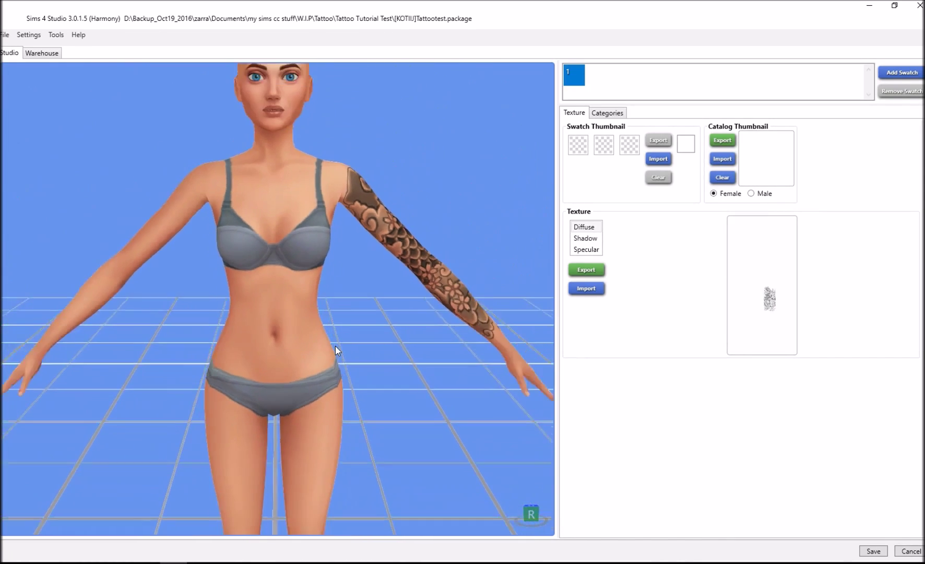
drag(334, 381, 348, 280)
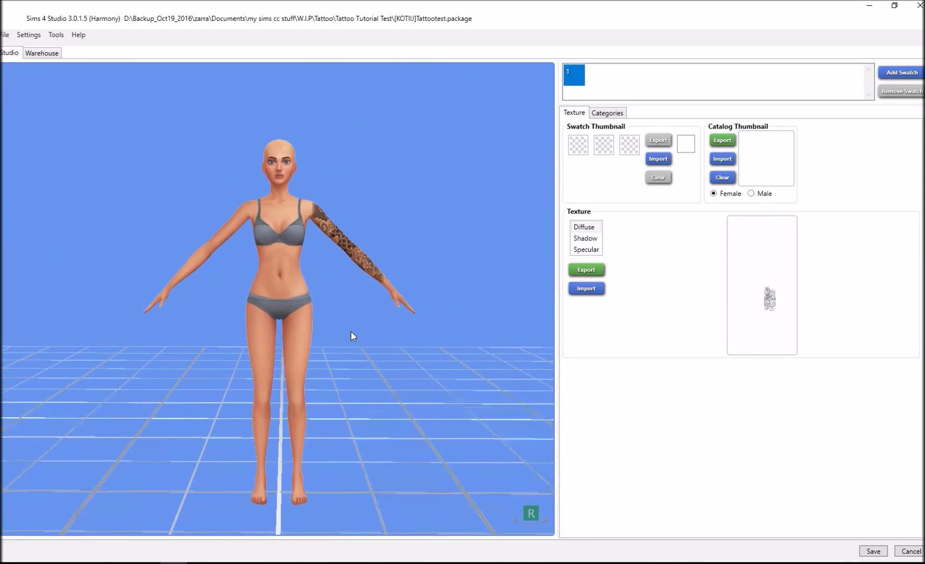
scroll(350, 334, up, 2)
scroll(348, 342, down, 1)
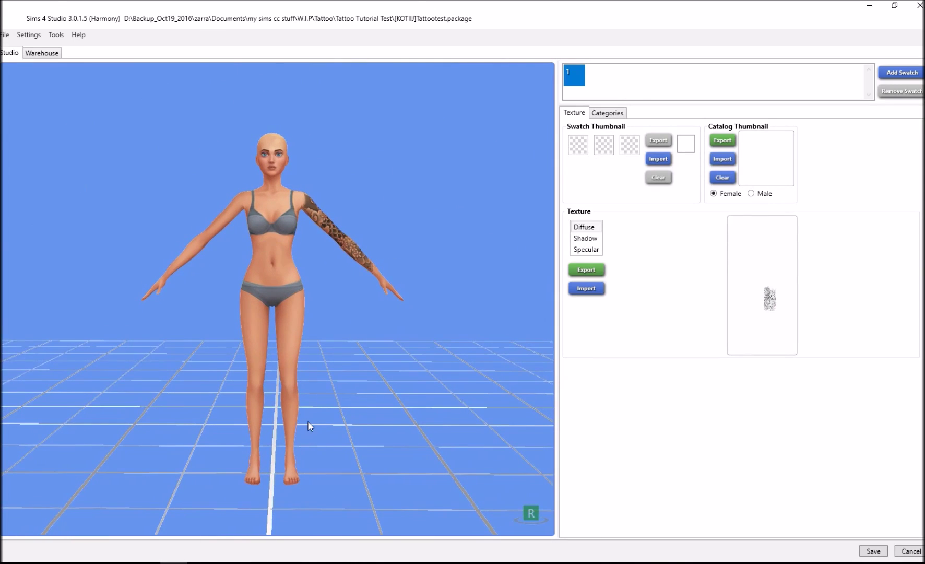
scroll(309, 424, up, 2)
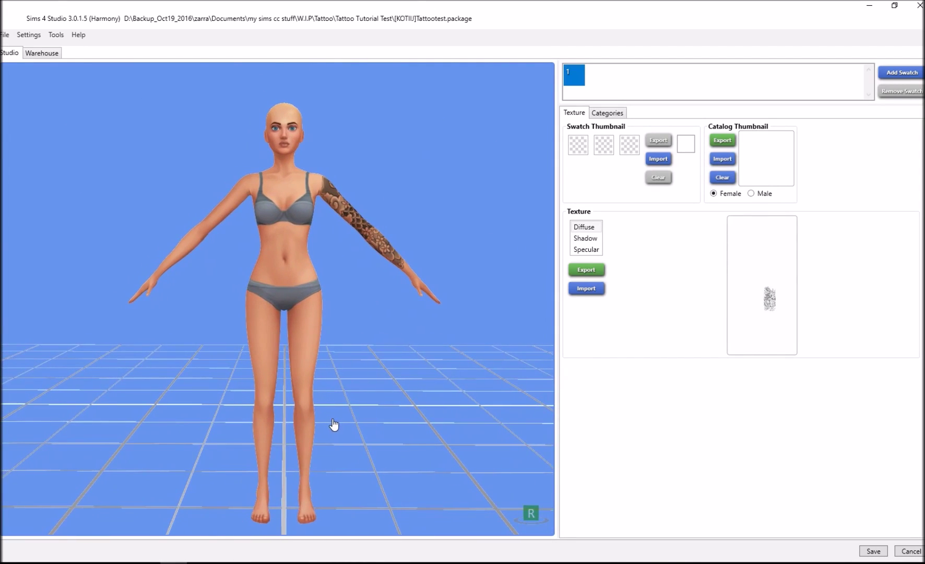
scroll(365, 313, up, 3)
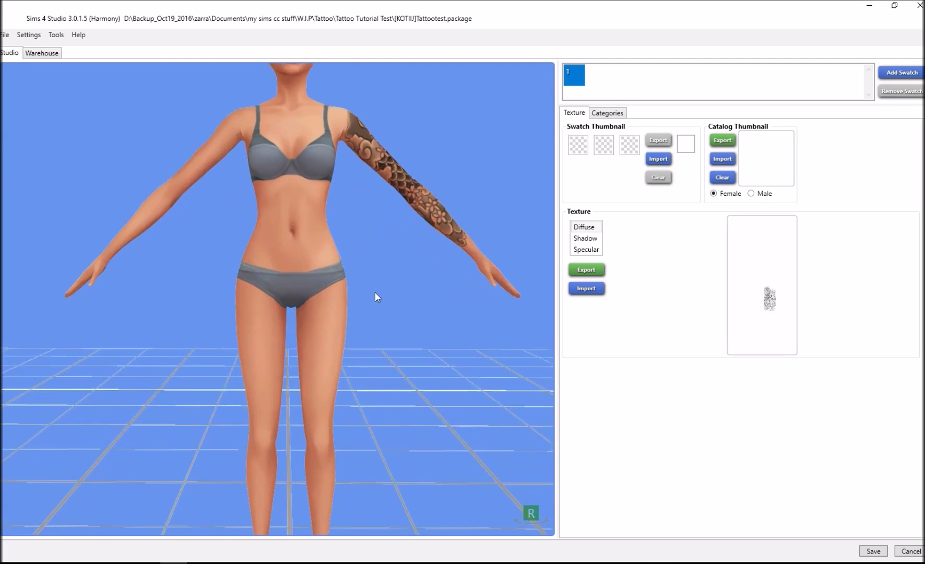
scroll(353, 490, down, 2)
scroll(337, 408, up, 5)
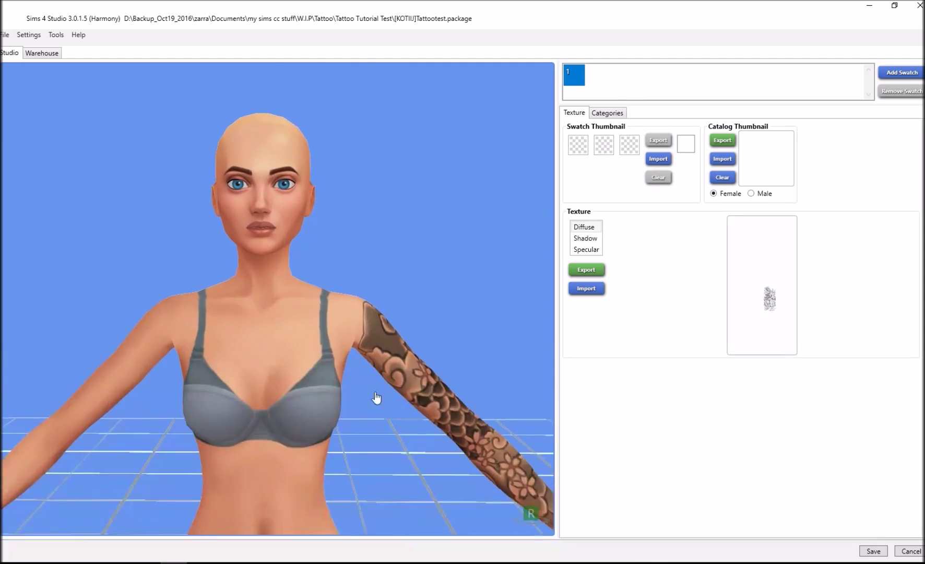
scroll(385, 424, up, 2)
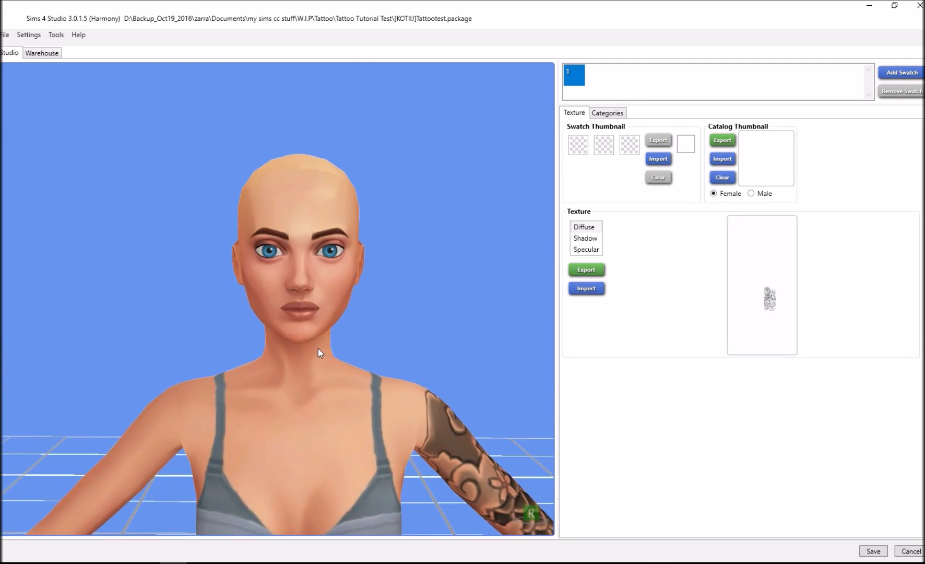
scroll(365, 375, down, 2)
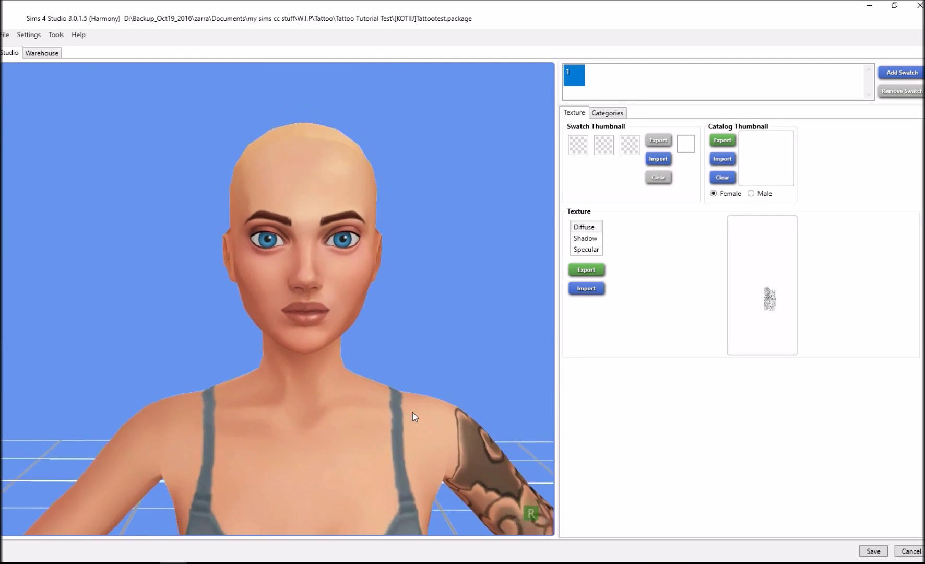
scroll(415, 411, down, 5)
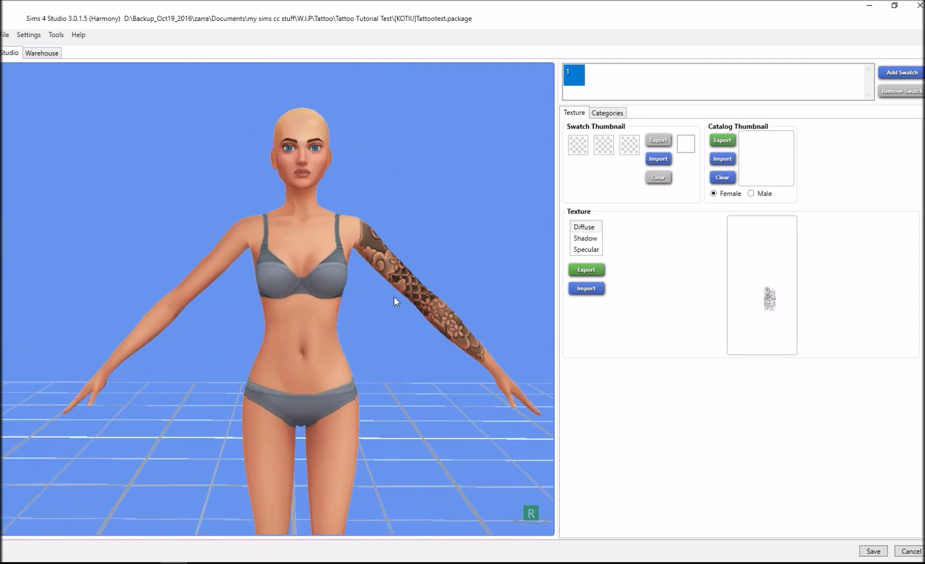
Rotate the model to check its side and back, then export the Shadow texture.
drag(363, 374, 325, 312)
drag(443, 398, 710, 387)
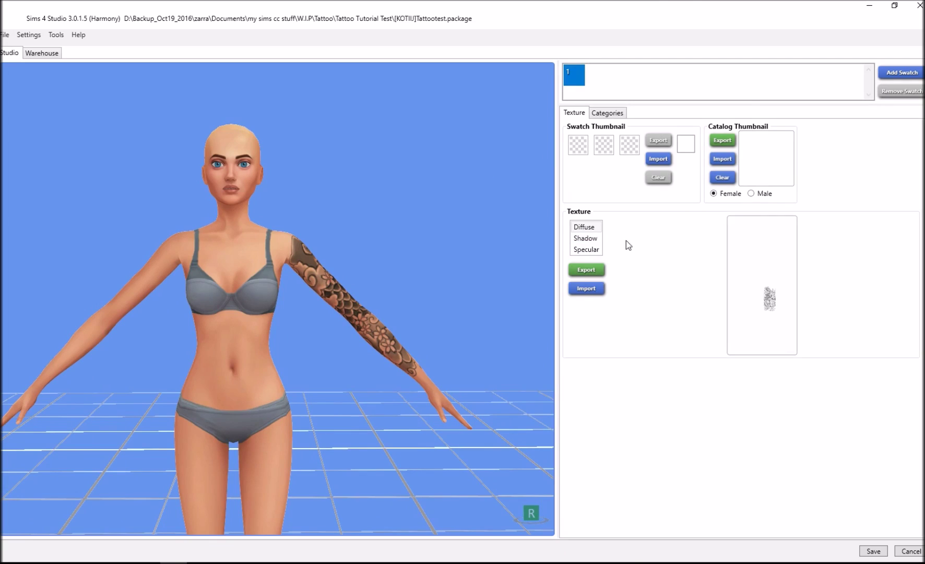
click(592, 241)
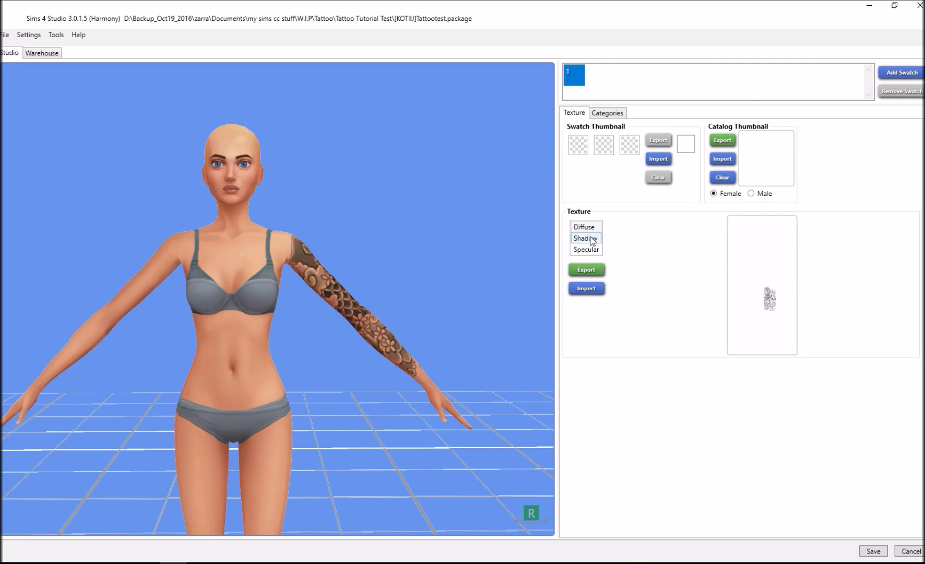
click(586, 270)
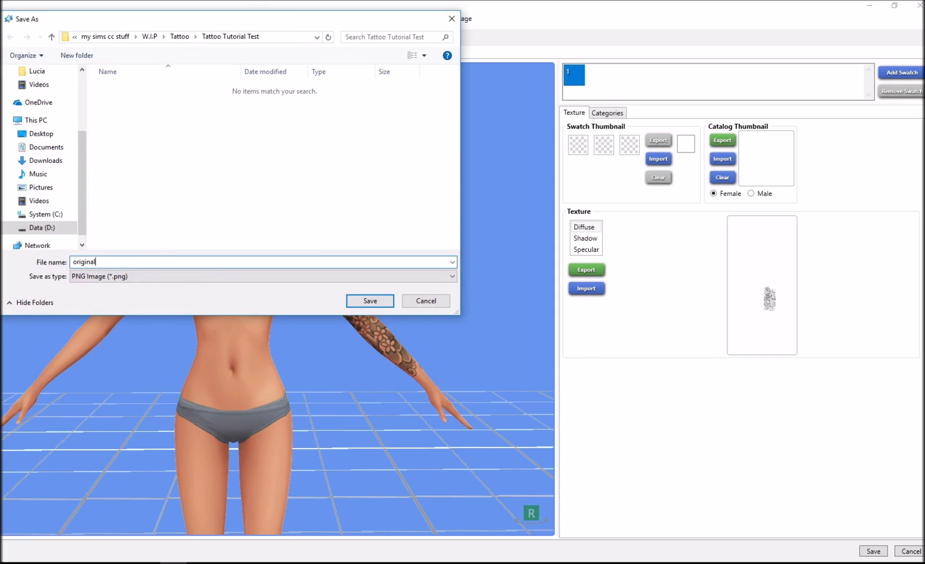
Save the exported texture as original PNG and return to the Sims 4 Studio editor.
key(Return)
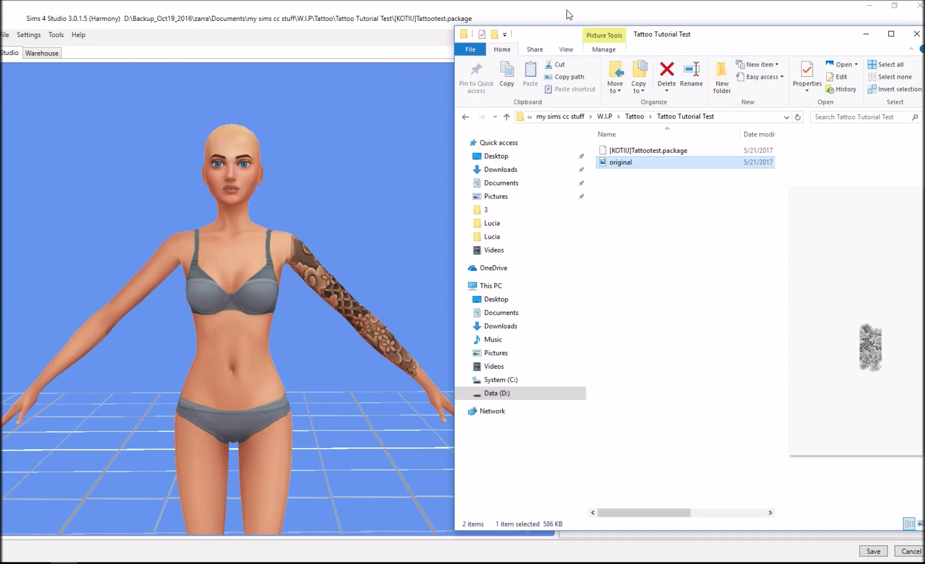
click(567, 15)
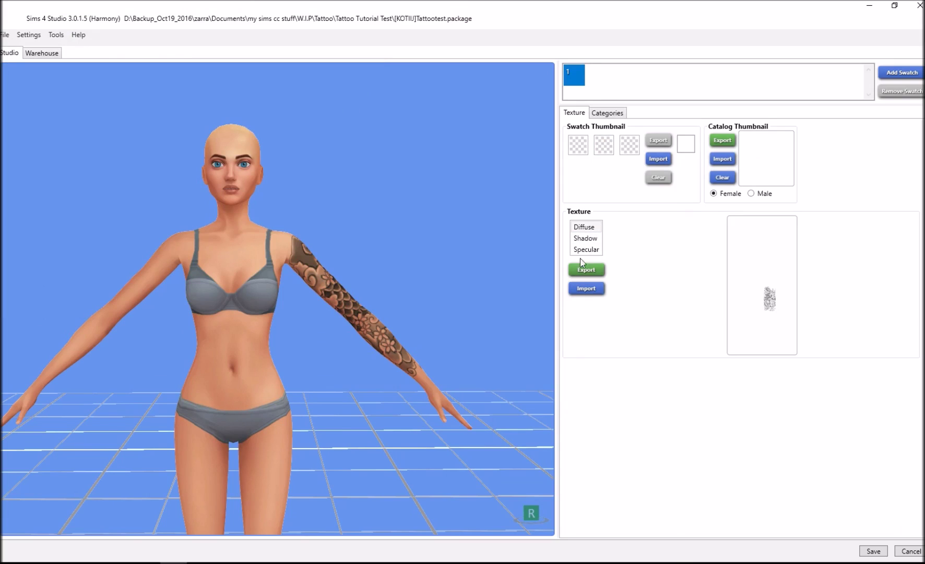
Tick both Feminine and Masculine under Fashion Choice in the tattoo's Categories.
click(600, 112)
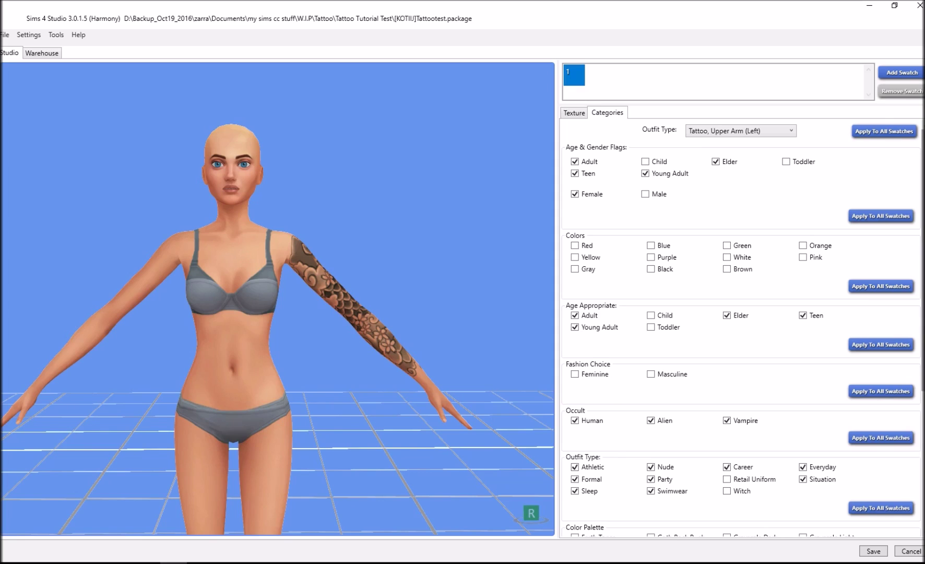
scroll(741, 328, down, 8)
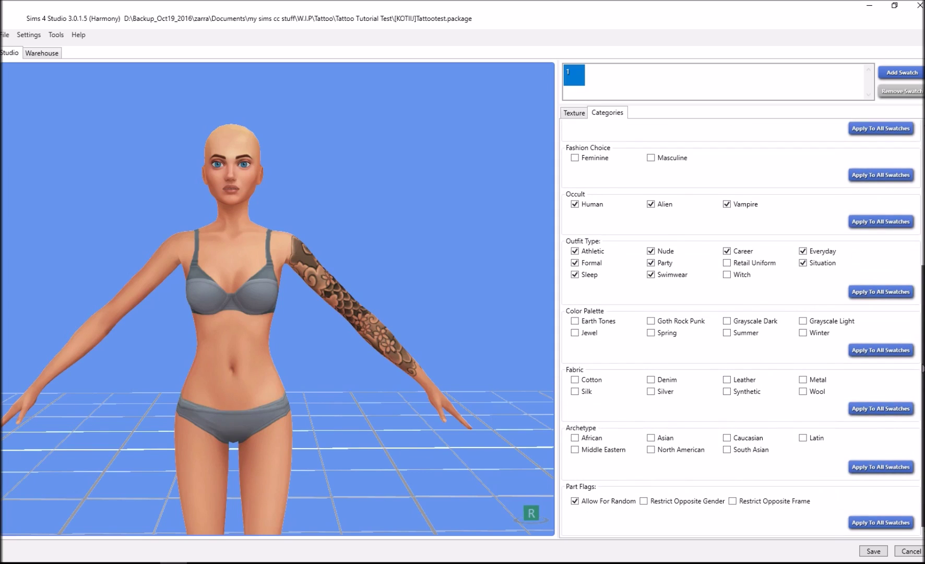
scroll(901, 165, up, 5)
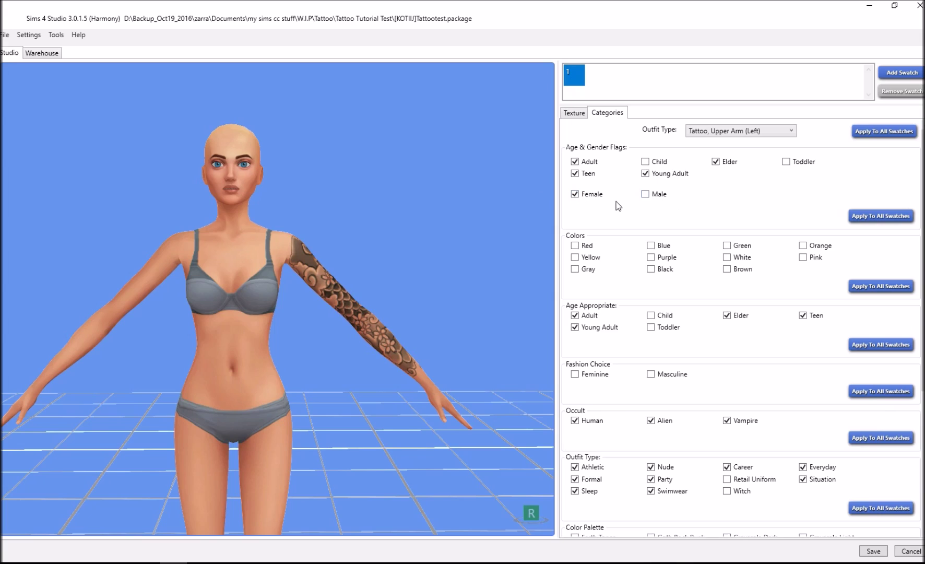
click(594, 374)
click(649, 373)
scroll(636, 411, down, 1)
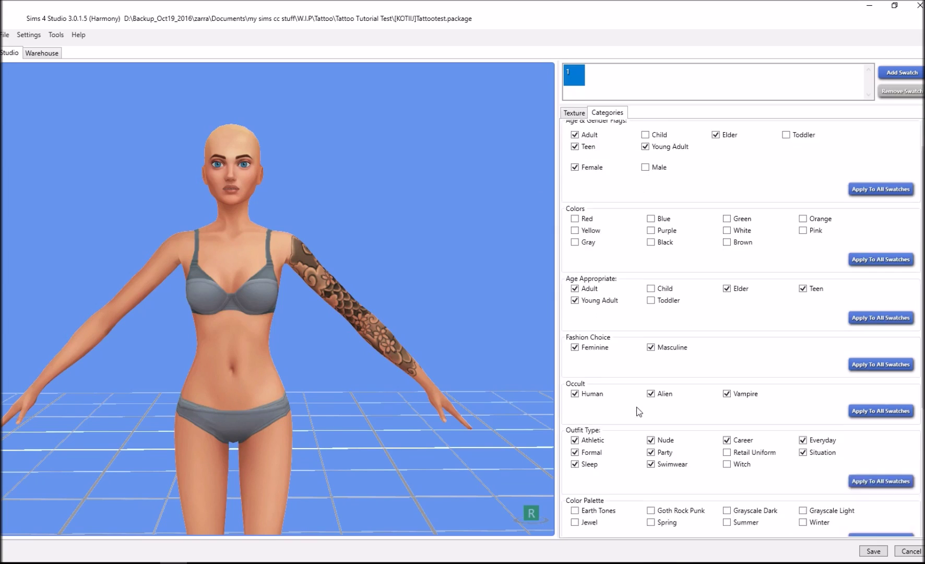
scroll(637, 411, down, 2)
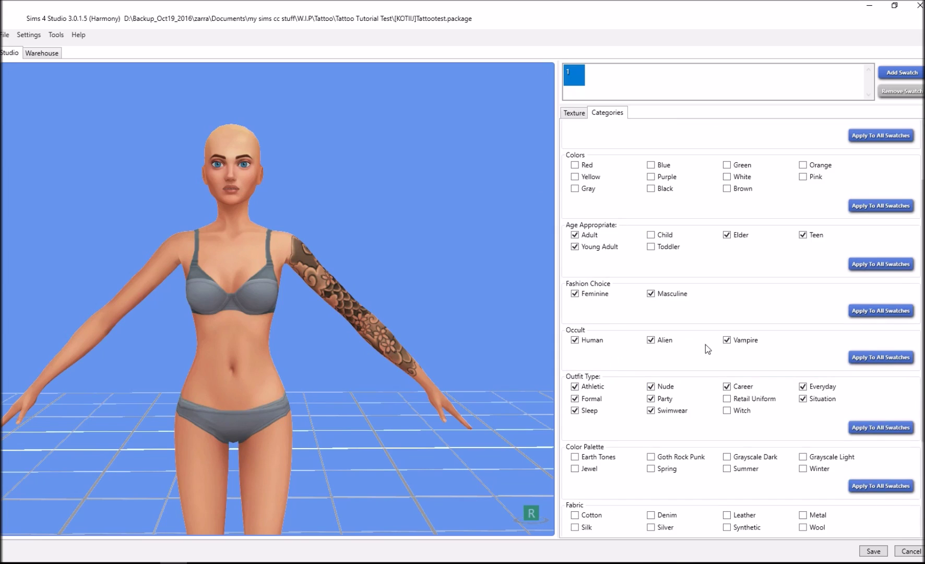
scroll(597, 407, down, 5)
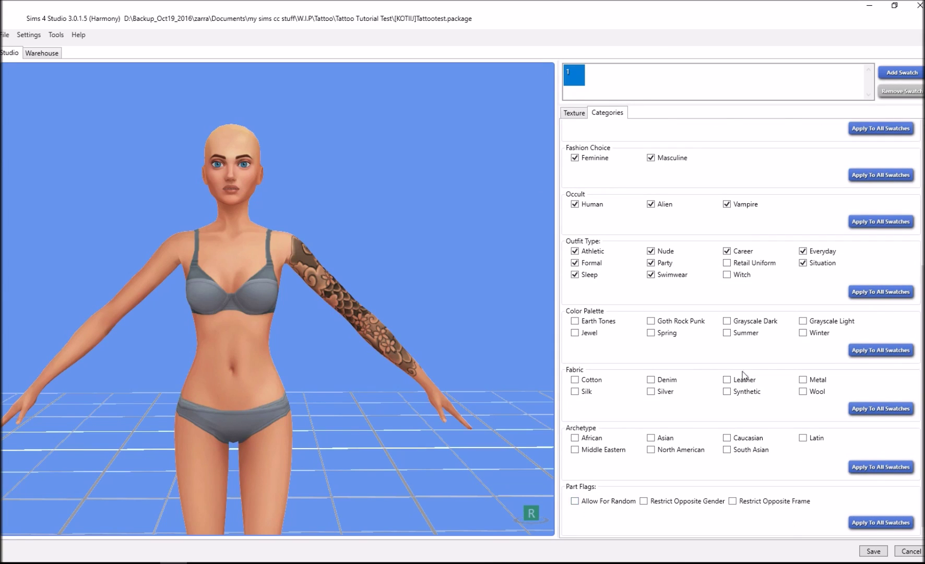
click(580, 112)
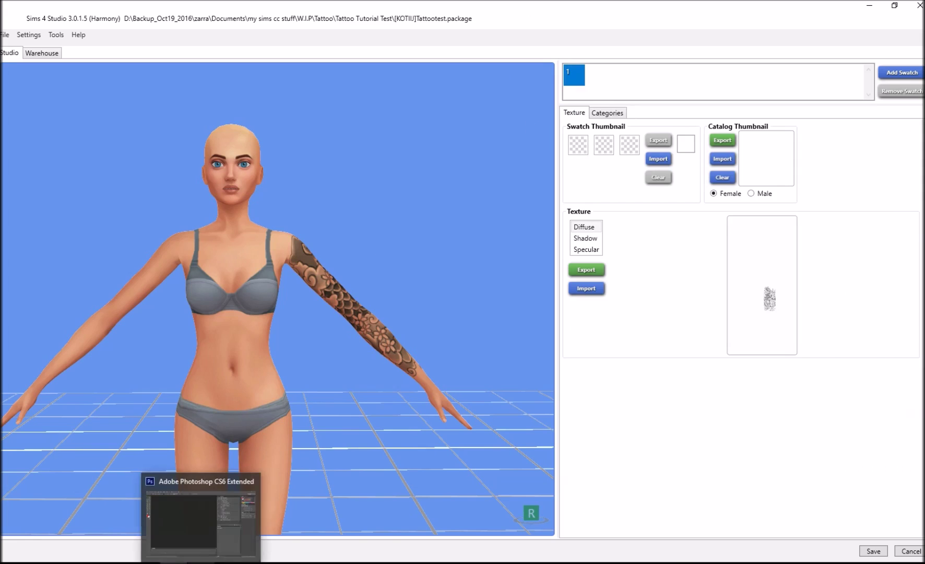
Switch to GIMP and adjust the zoom on the yafemale body texture.
click(144, 548)
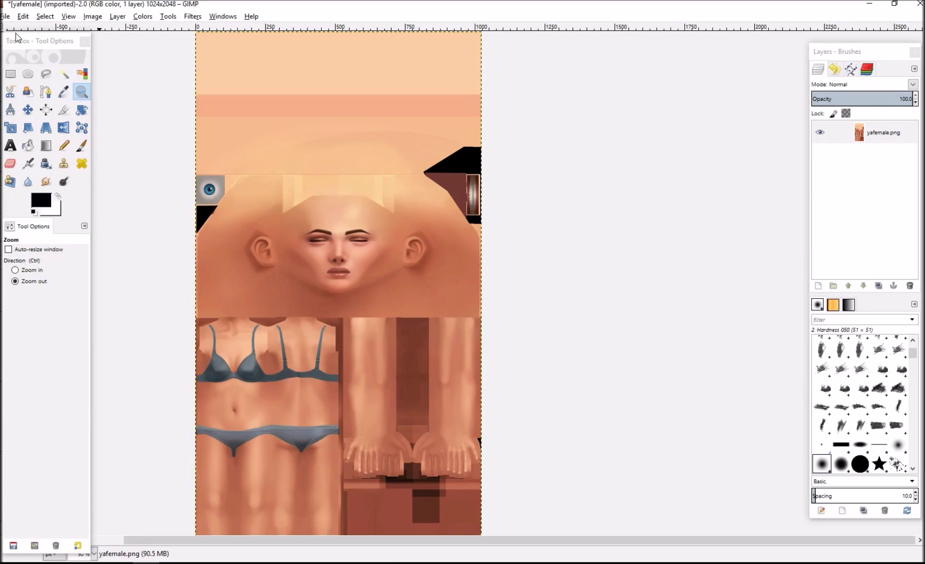
click(5, 16)
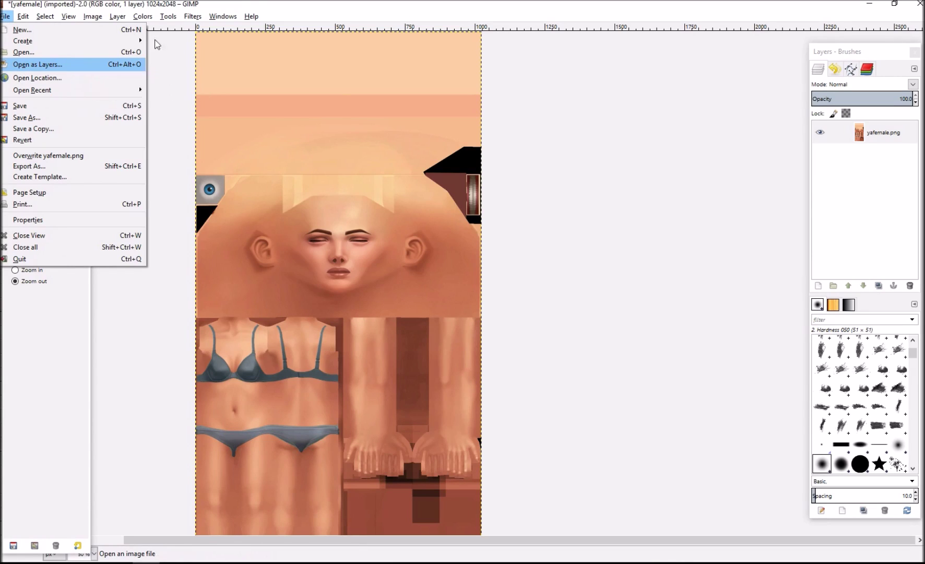
click(251, 16)
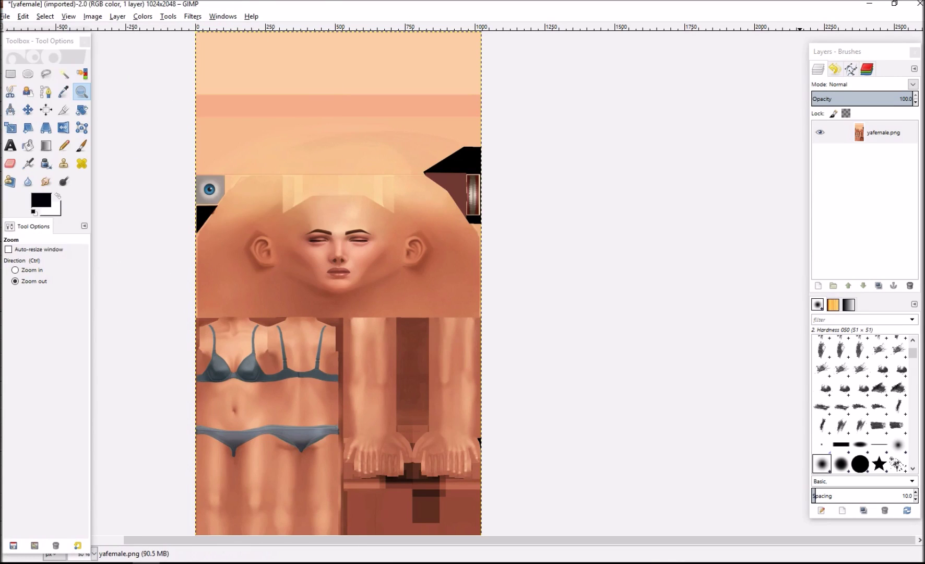
scroll(338, 281, down, 3)
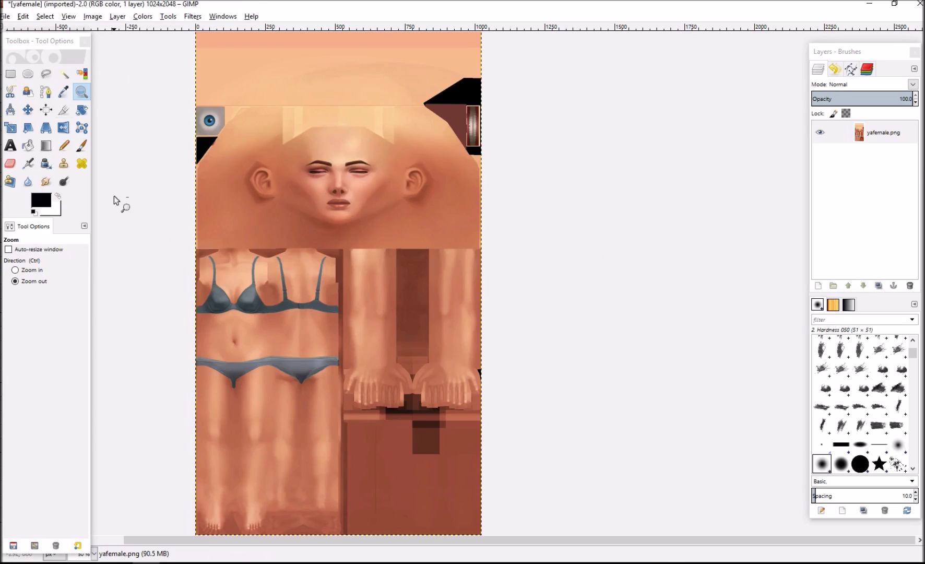
click(127, 243)
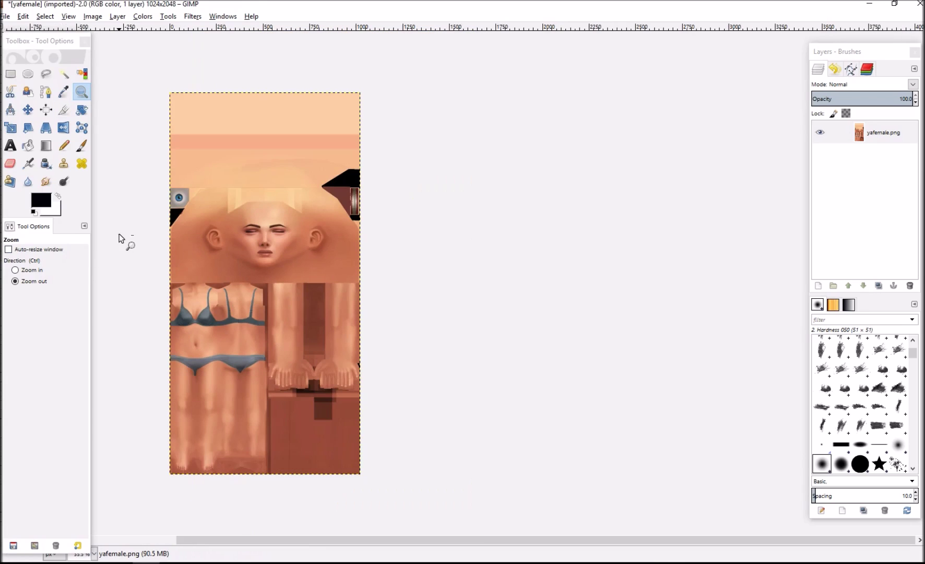
click(37, 270)
click(157, 349)
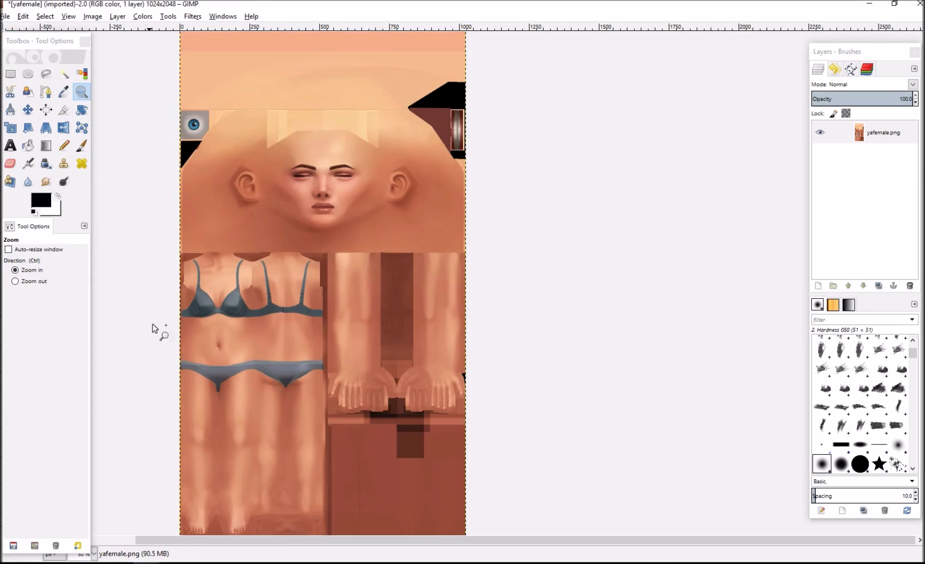
Open original.png from W.I.P > Tattoo > Tattoo Tutorial Test as a new layer.
click(5, 16)
click(43, 63)
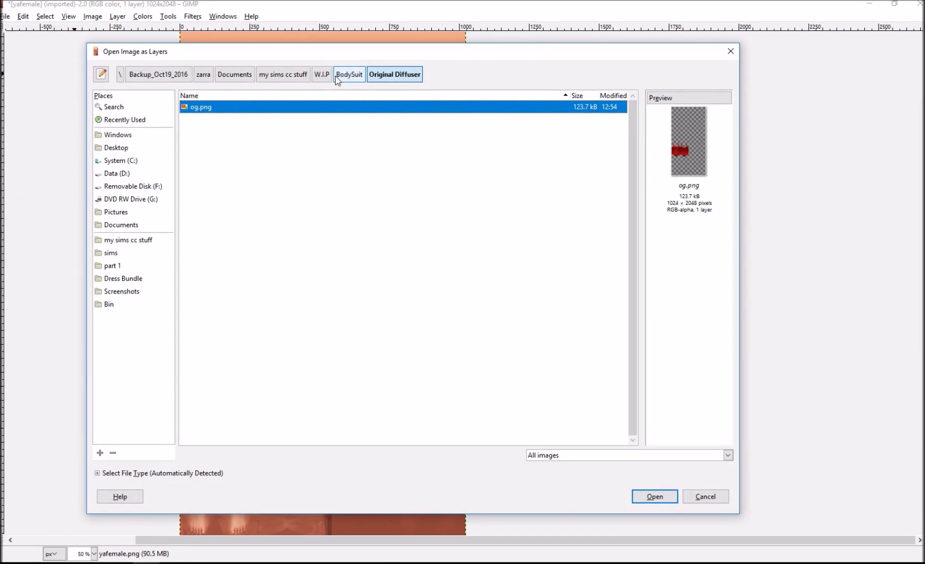
click(322, 75)
double_click(219, 235)
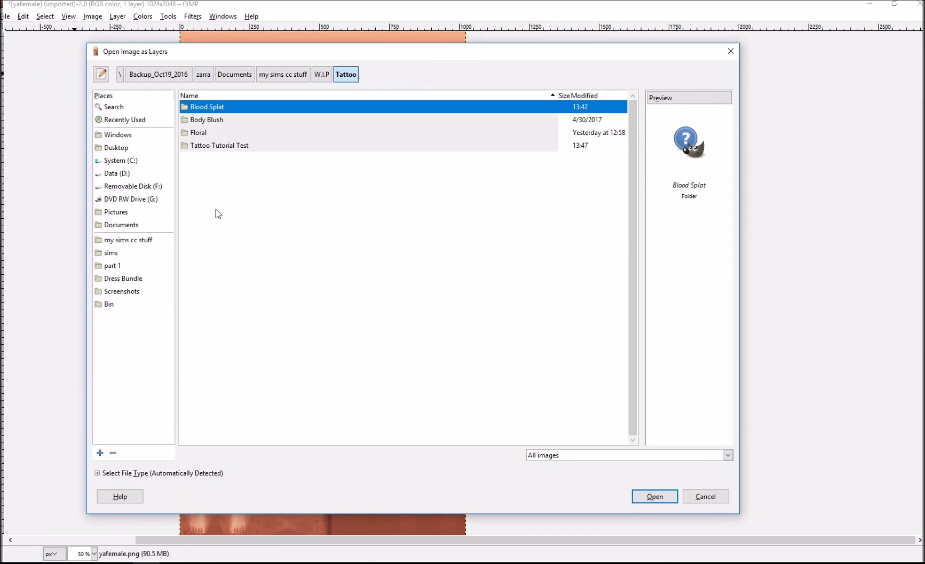
double_click(233, 148)
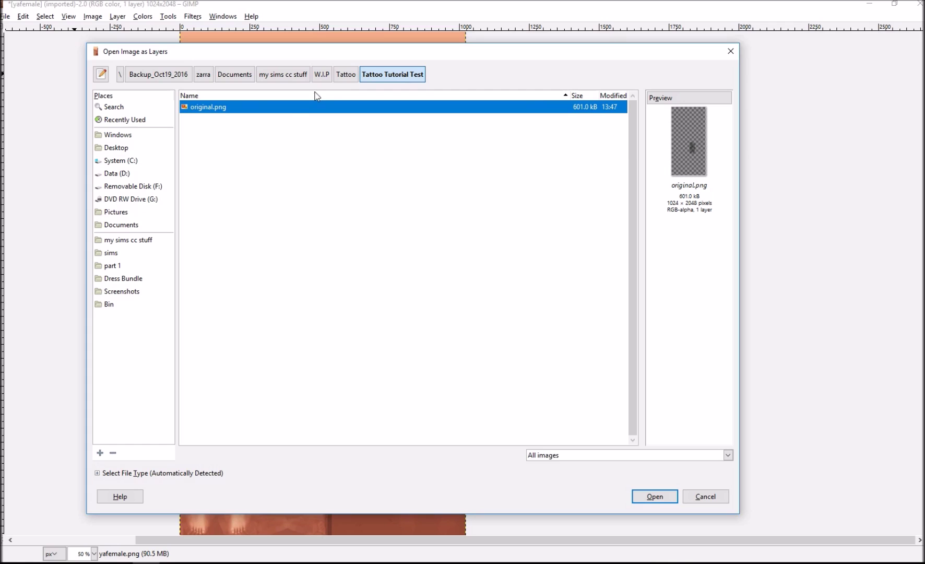
double_click(287, 109)
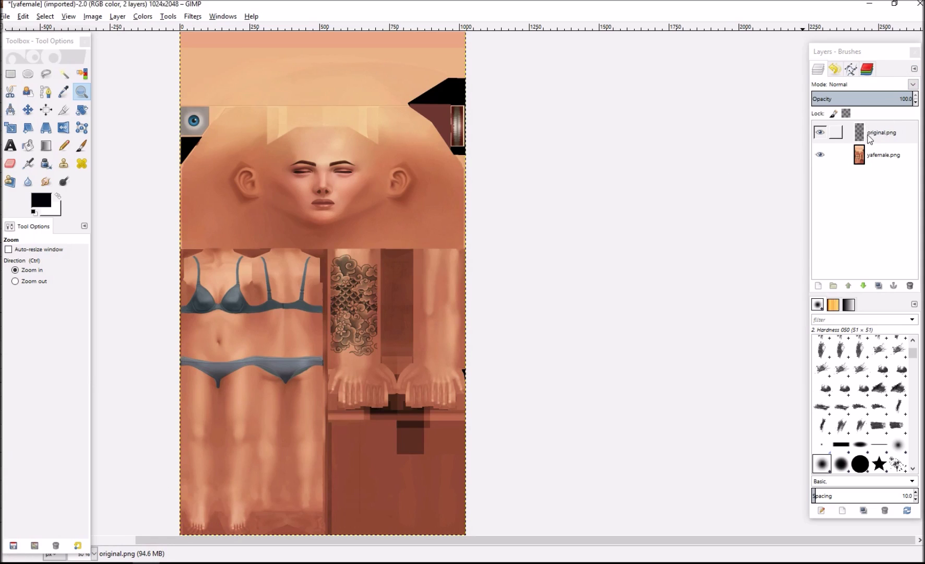
click(825, 135)
click(826, 135)
click(825, 134)
click(826, 135)
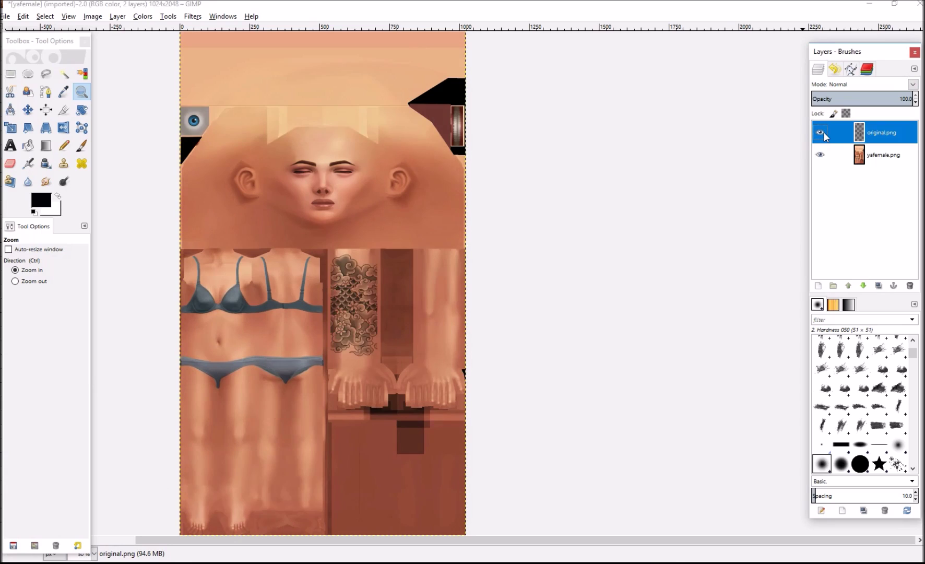
click(826, 135)
click(825, 134)
click(824, 134)
click(823, 134)
click(825, 134)
click(825, 133)
click(819, 133)
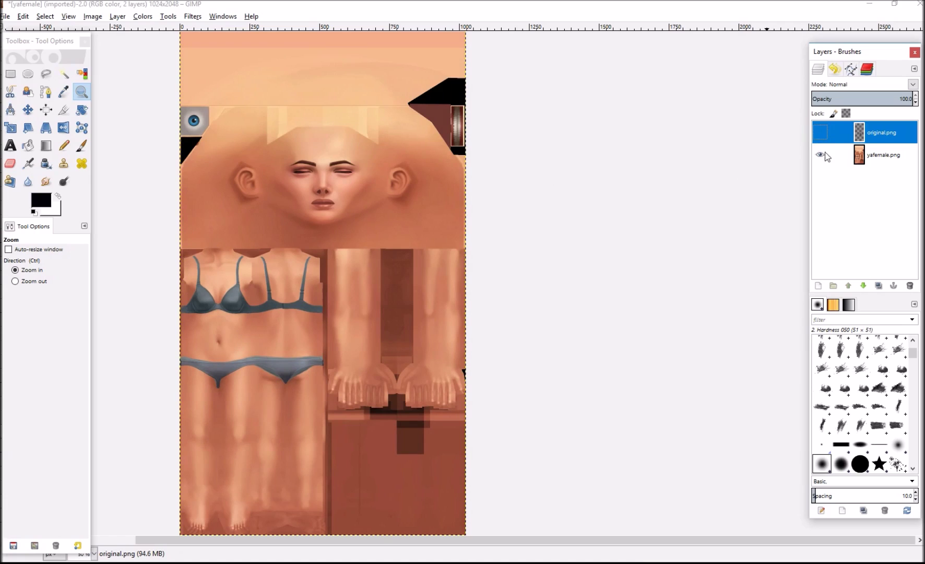
click(820, 134)
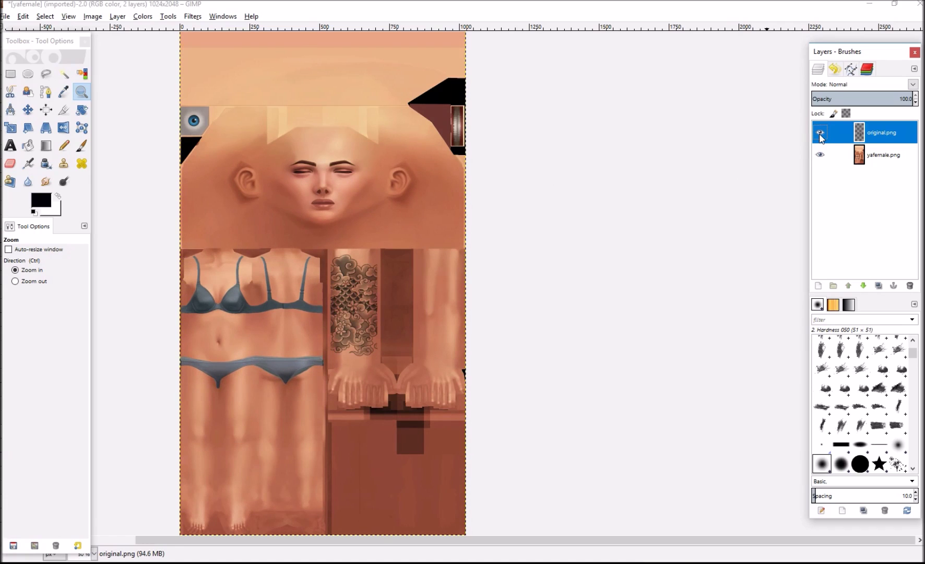
click(819, 133)
click(821, 155)
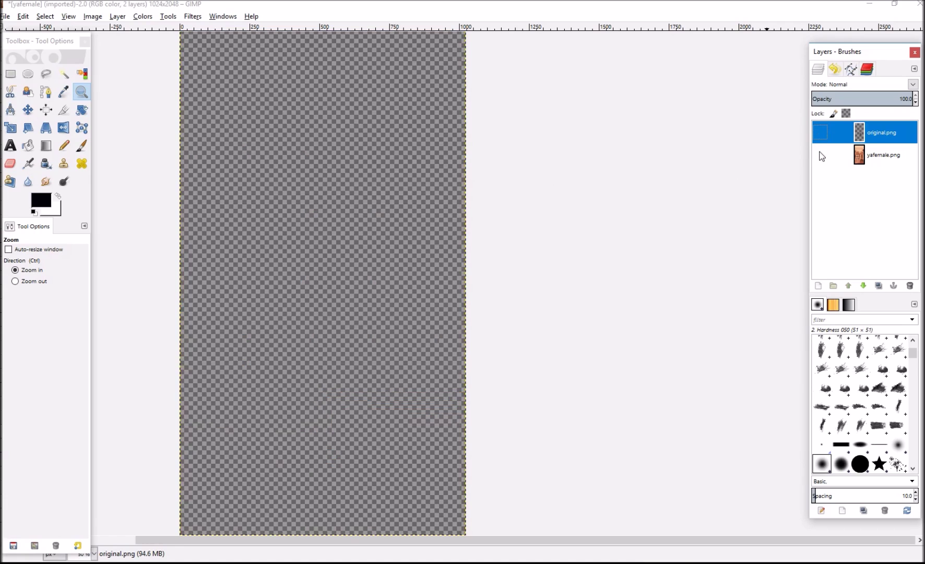
click(821, 155)
click(820, 133)
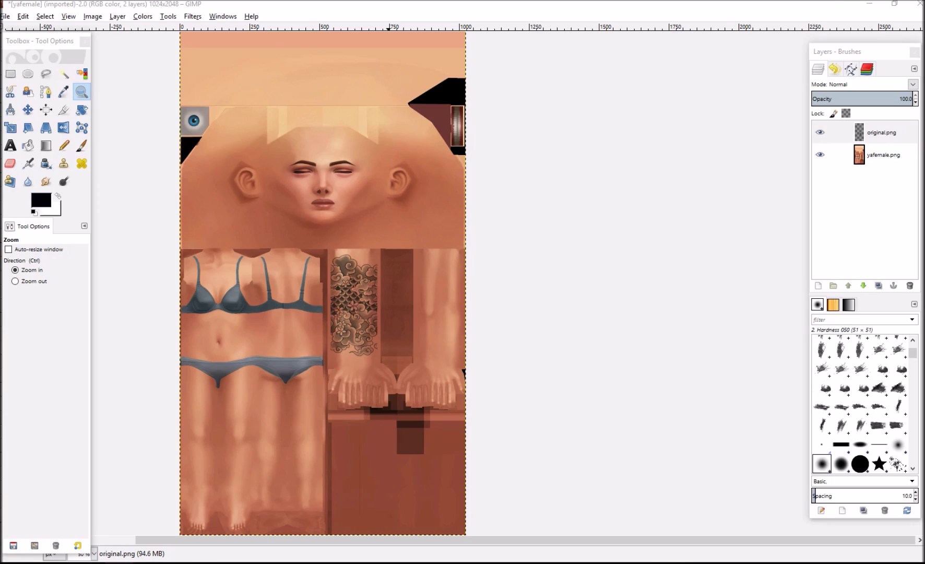
key(alt+Tab)
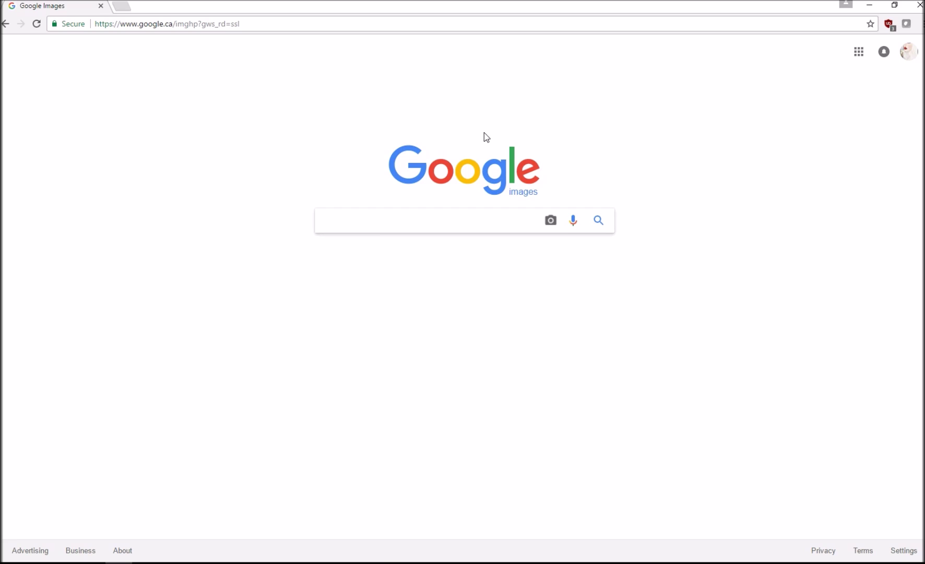
Search Google Images for 'tribal tattoo designs' using the autocomplete suggestion.
text(trub)
key(BackSpace)
key(BackSpace)
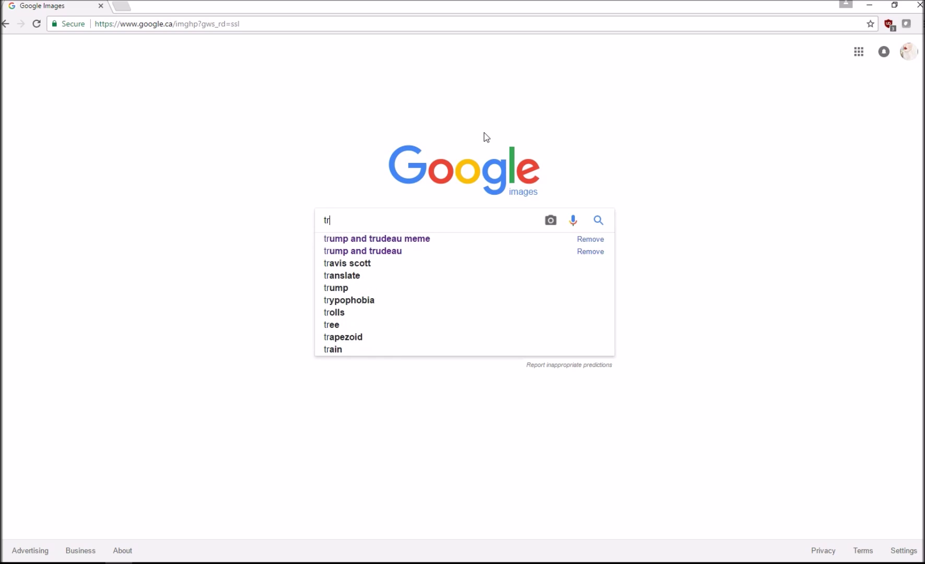
text(ibal ta)
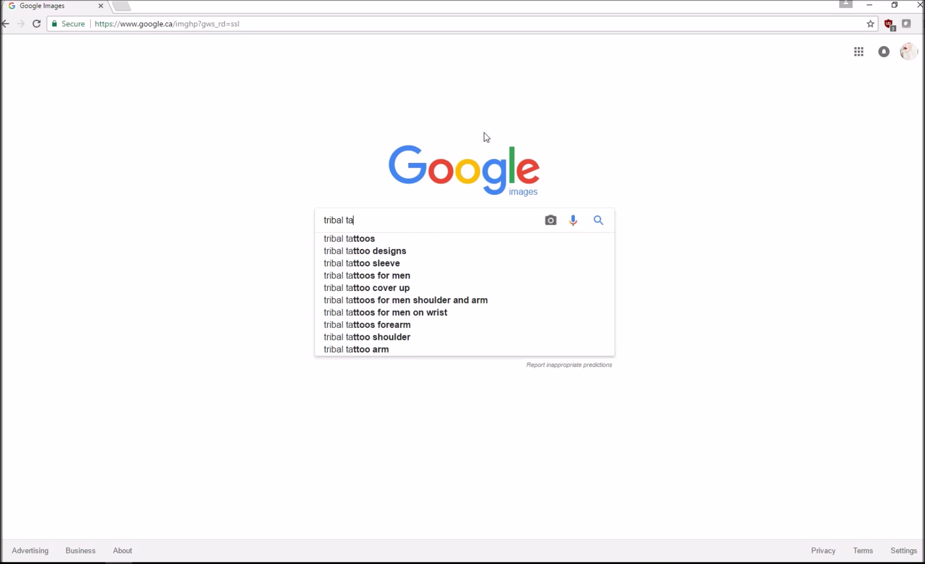
key(Down)
key(Down)
key(Return)
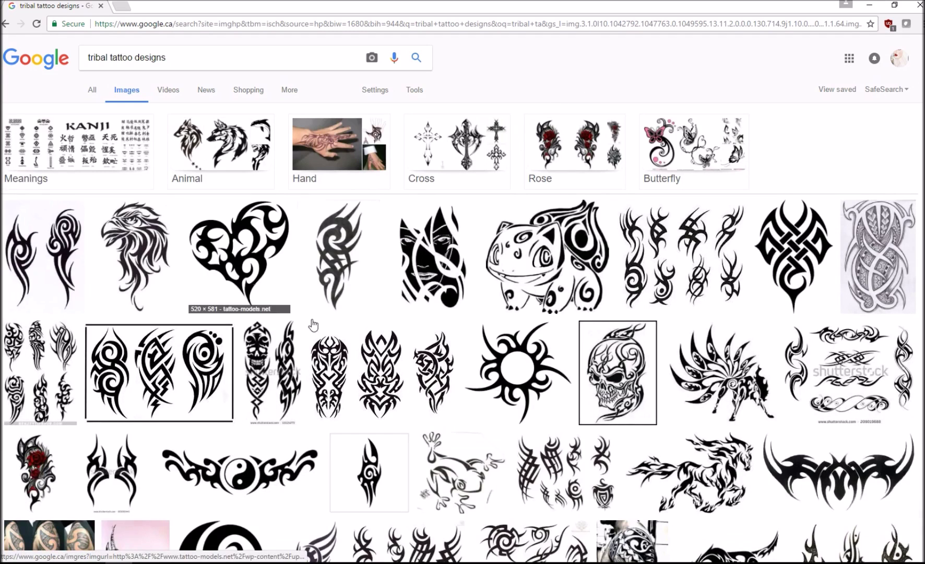
Open a larger preview of the black tribal eagle tattoo.
click(136, 250)
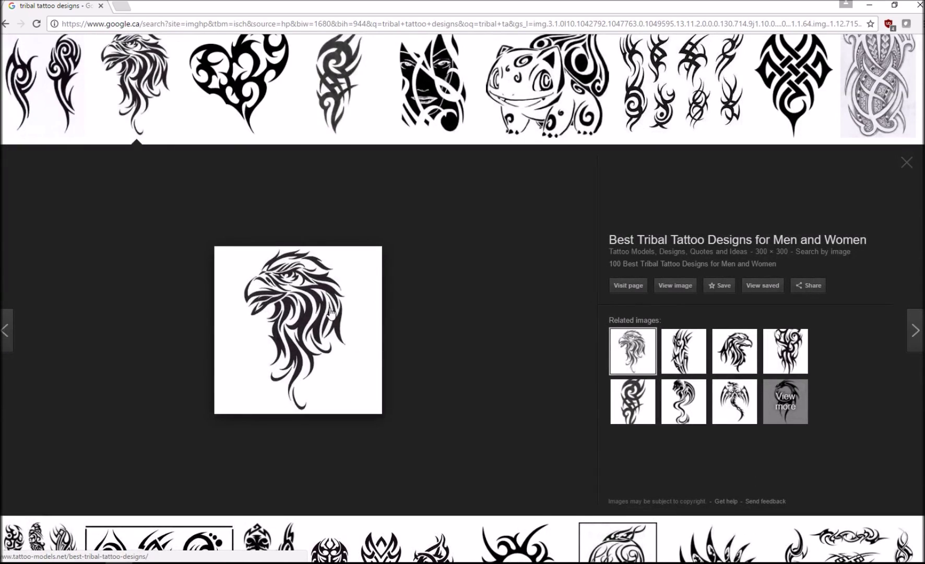
right_click(327, 308)
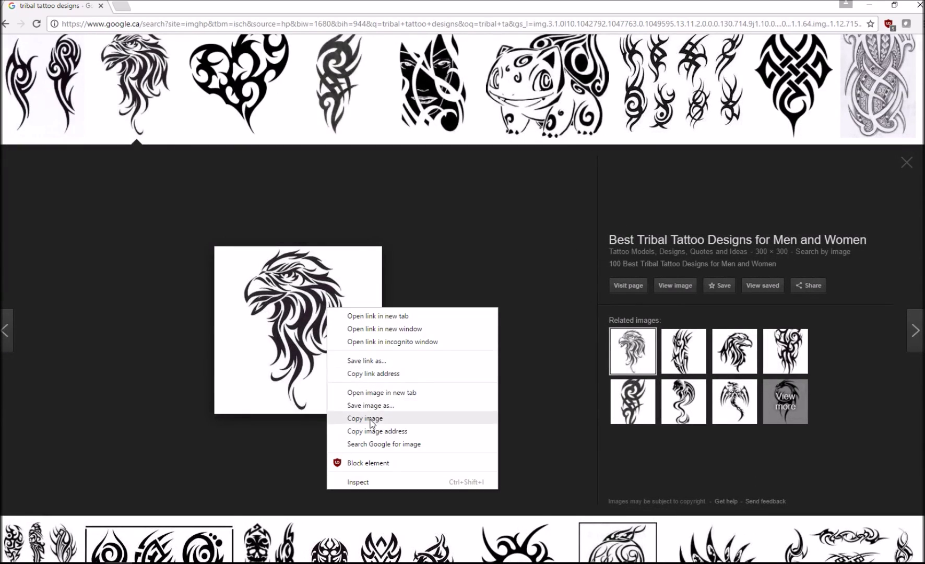
click(471, 274)
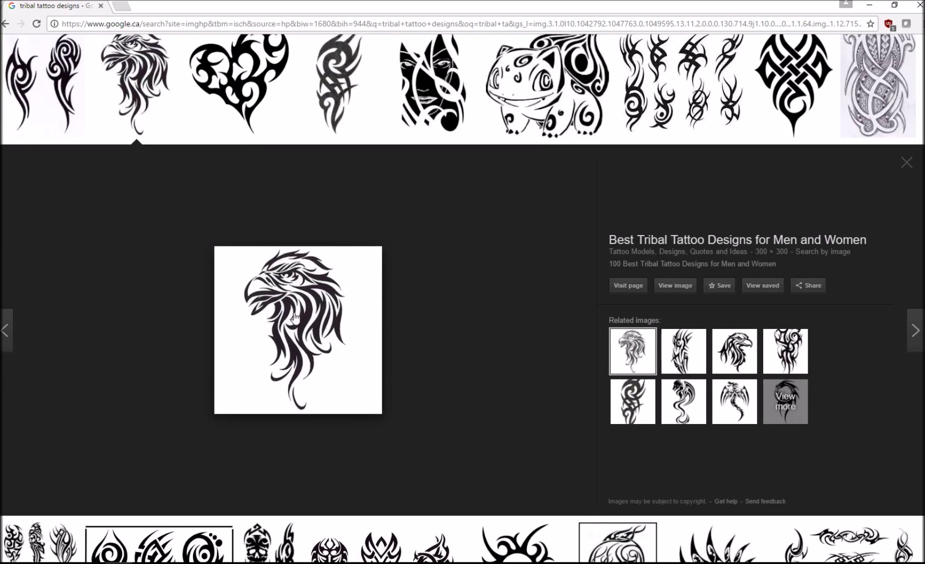
Copy the black tribal eagle tattoo image to the clipboard.
scroll(379, 450, down, 4)
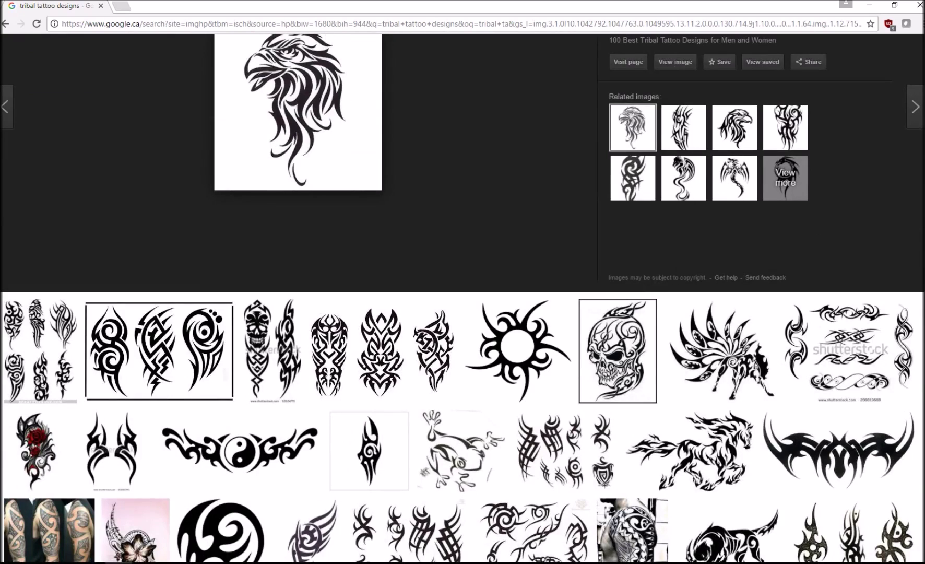
scroll(462, 297, up, 5)
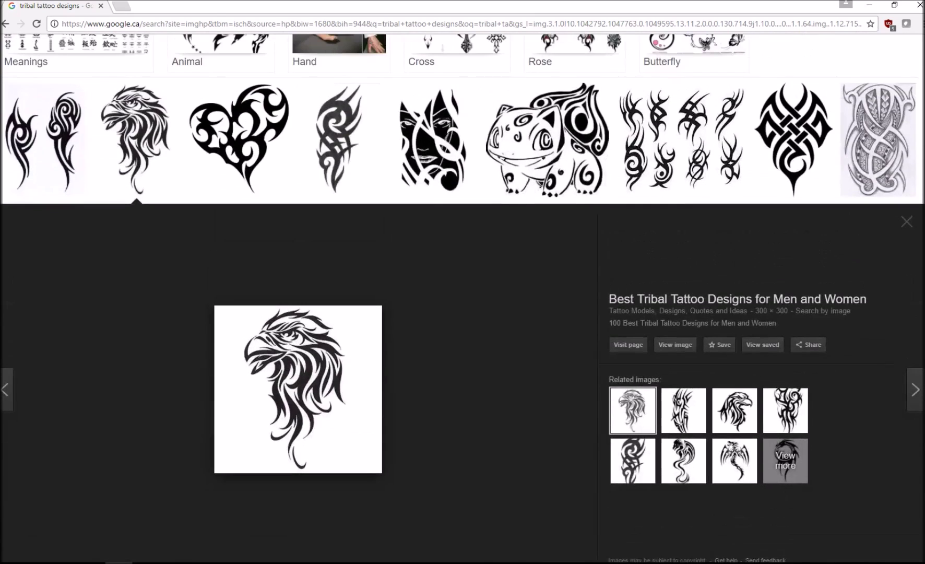
scroll(462, 297, down, 1)
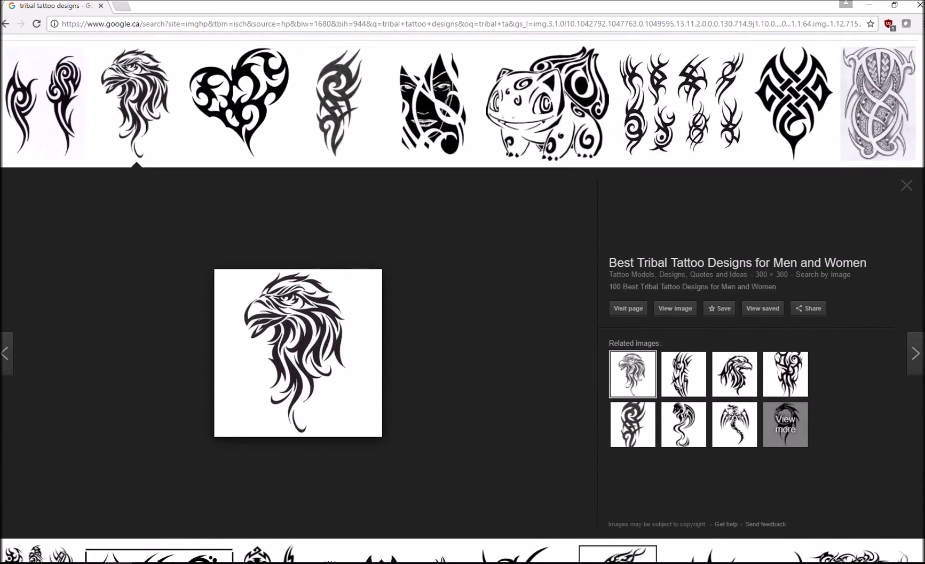
scroll(462, 297, down, 3)
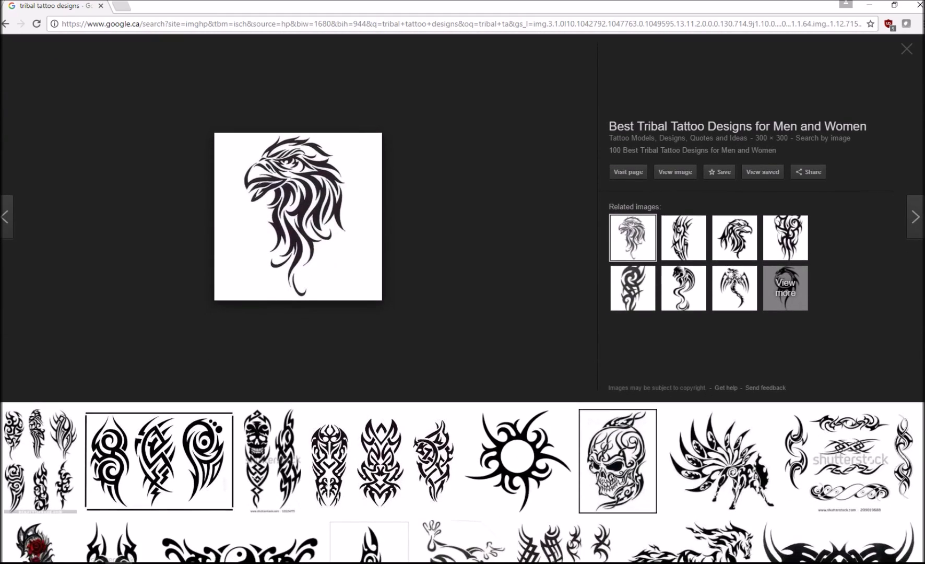
scroll(462, 298, up, 1)
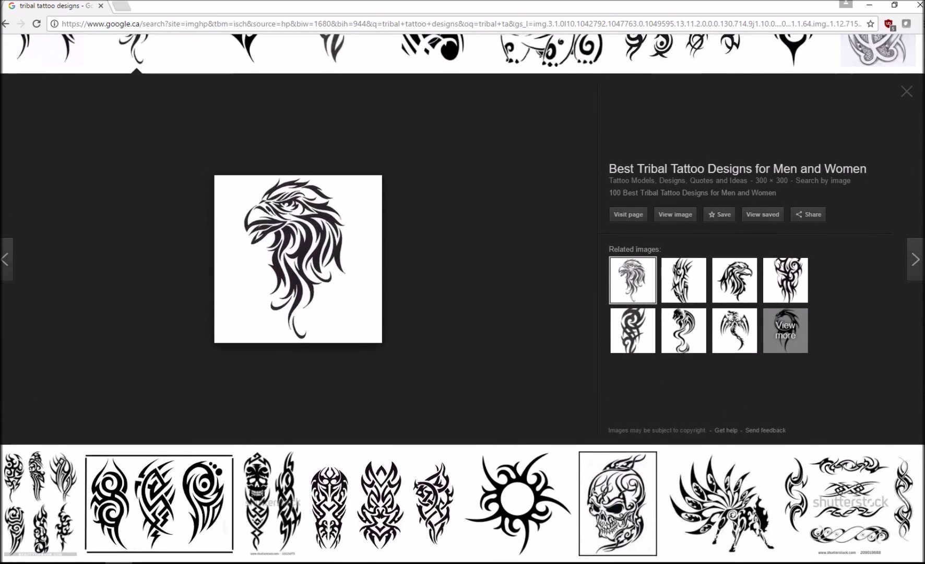
scroll(462, 298, up, 1)
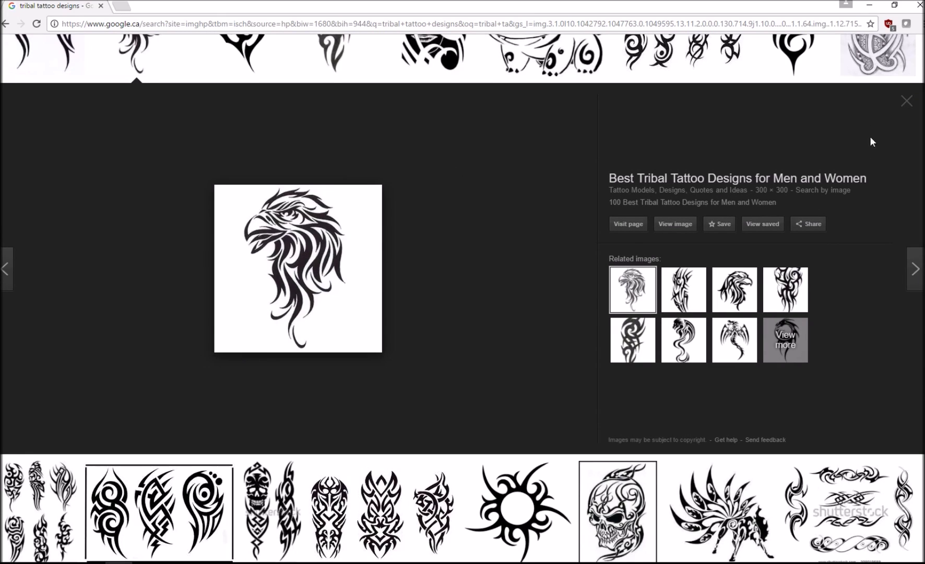
scroll(463, 297, down, 1)
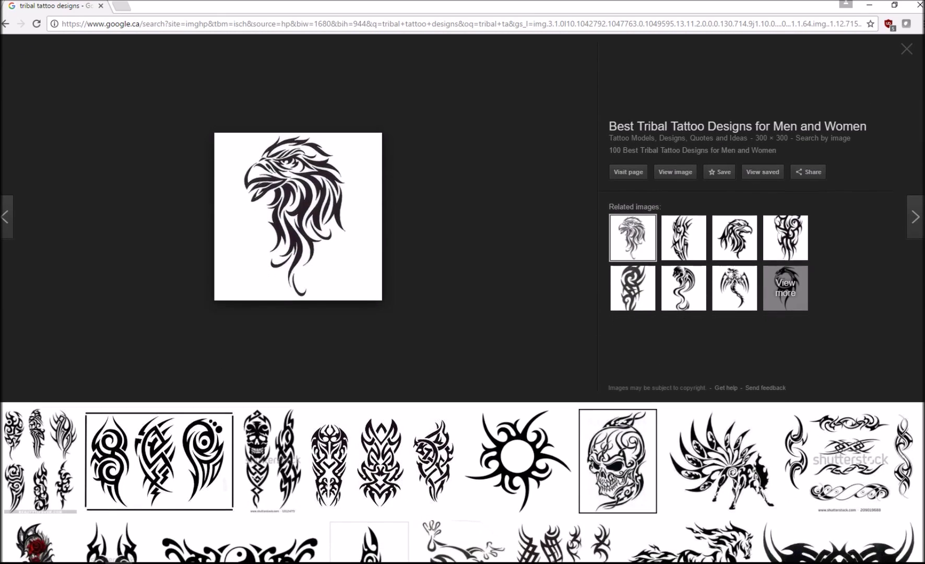
scroll(462, 298, down, 1)
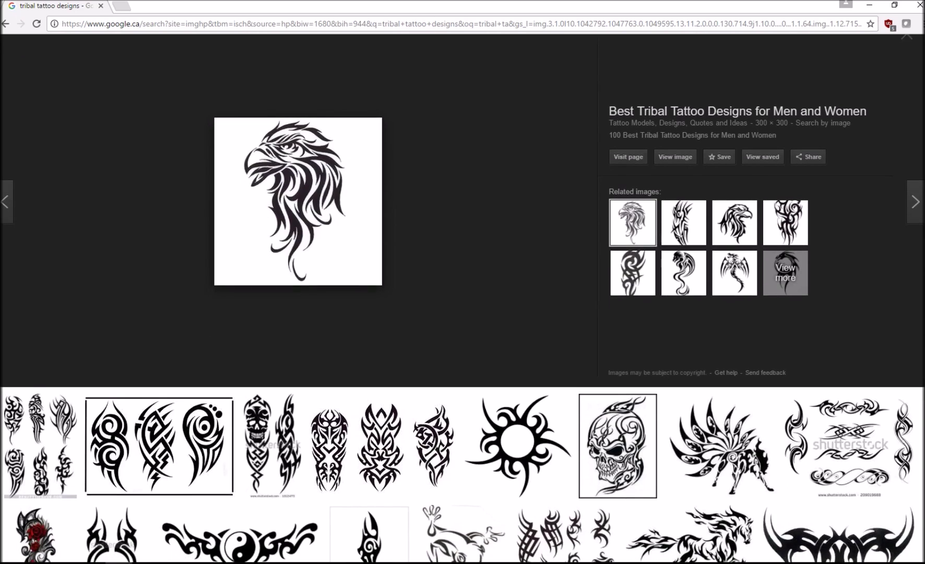
scroll(463, 298, down, 1)
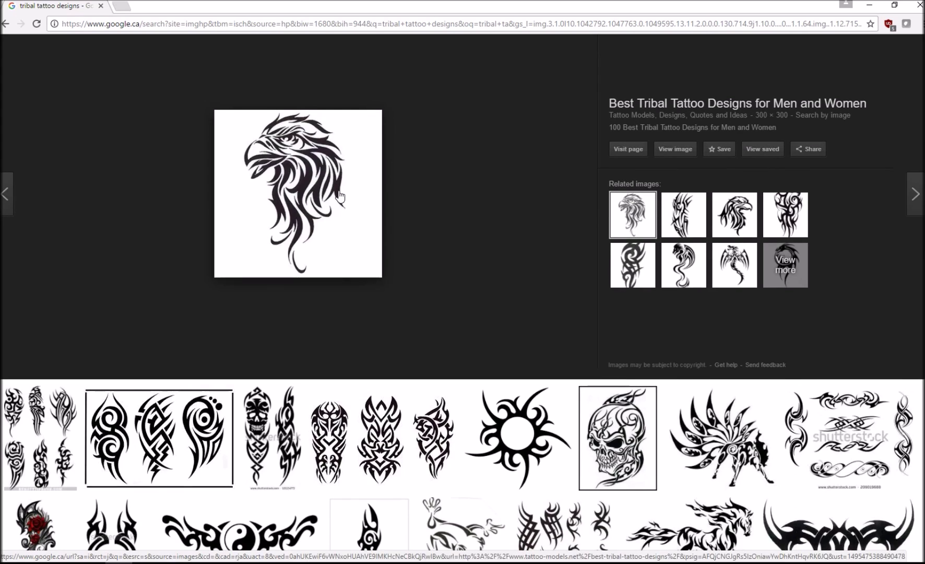
scroll(376, 227, up, 6)
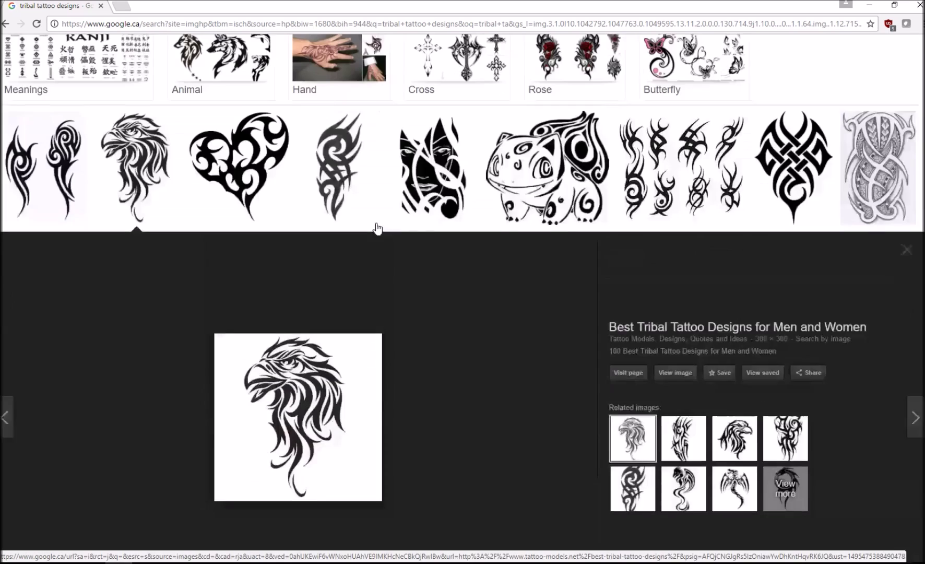
scroll(376, 229, down, 4)
scroll(373, 219, down, 3)
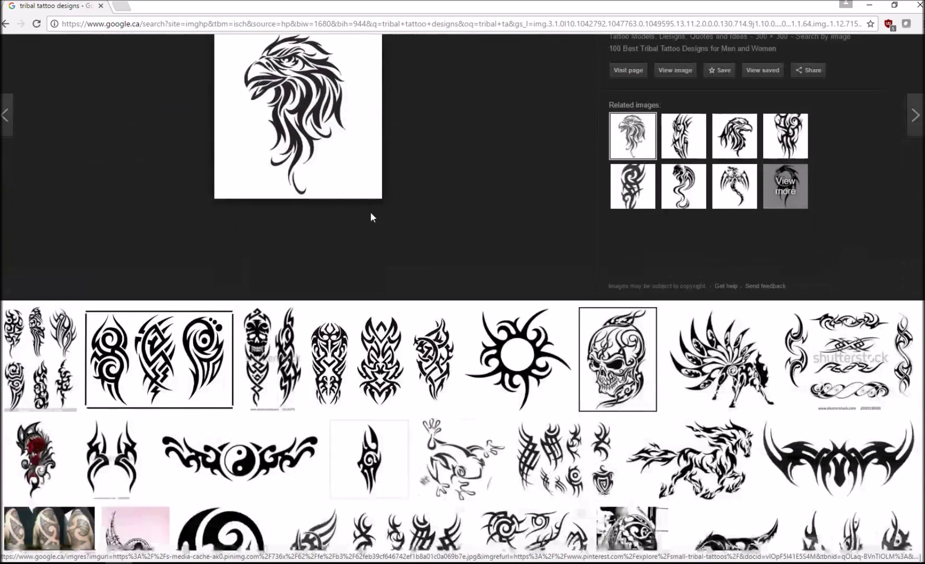
scroll(365, 203, up, 2)
right_click(280, 210)
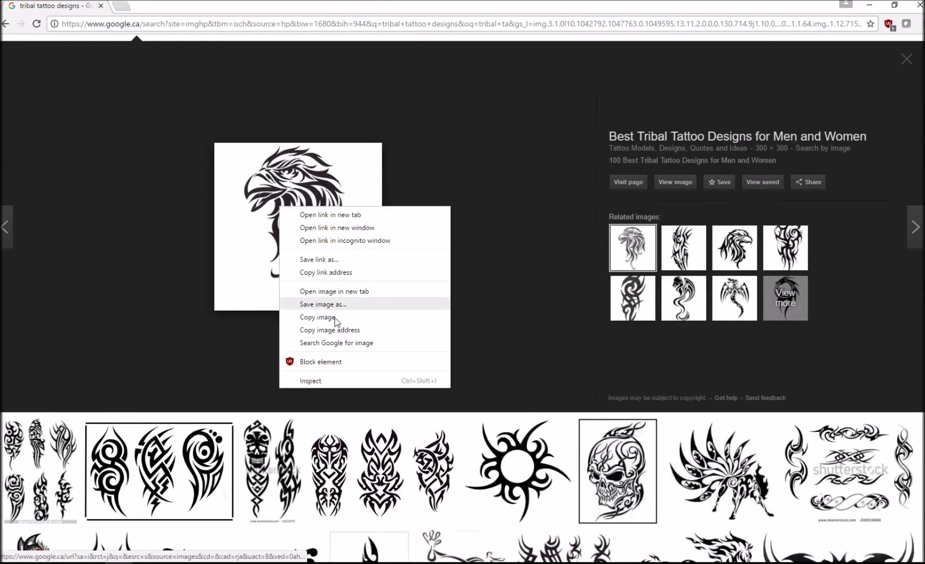
click(342, 318)
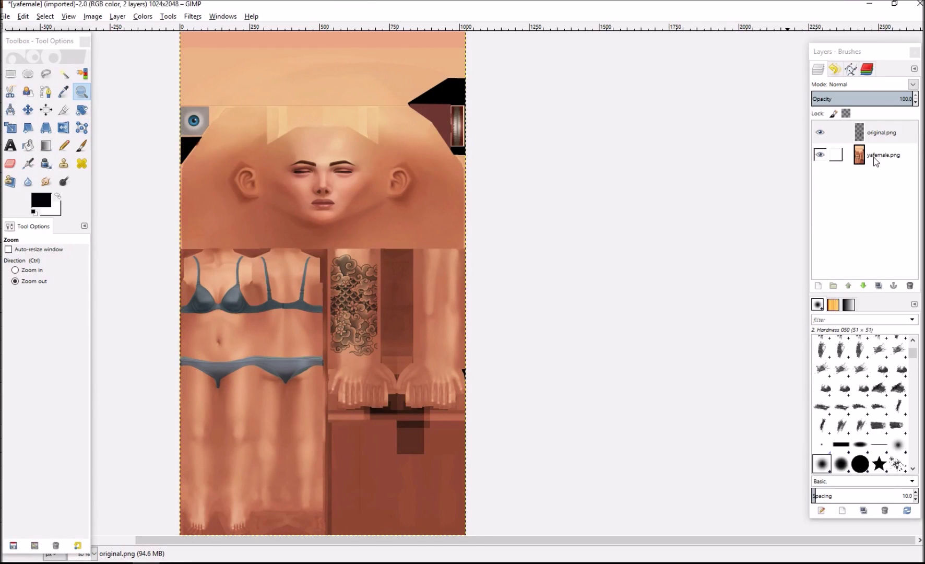
Paste the eagle image into GIMP as its own Pasted Layer and make it active.
key(ctrl+v)
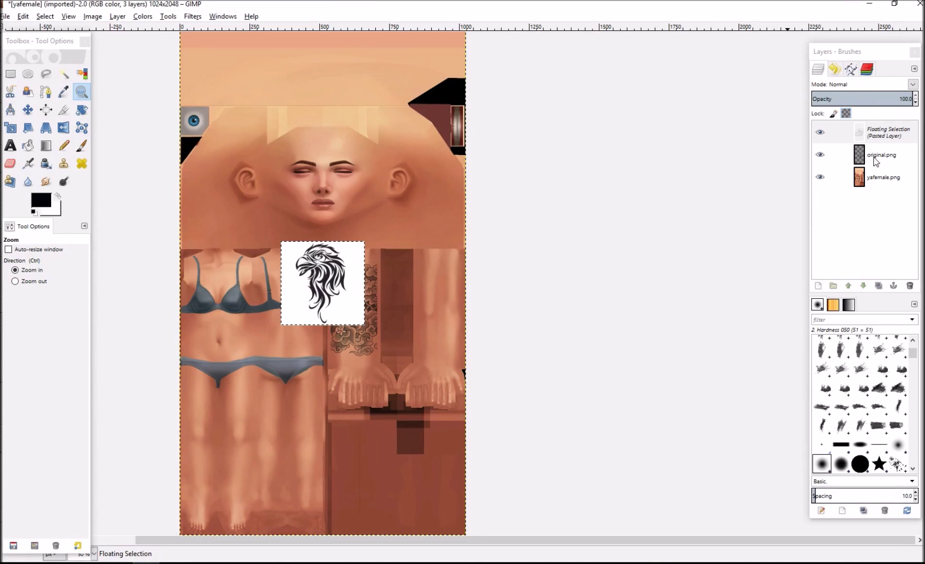
click(23, 16)
mouse_move(84, 140)
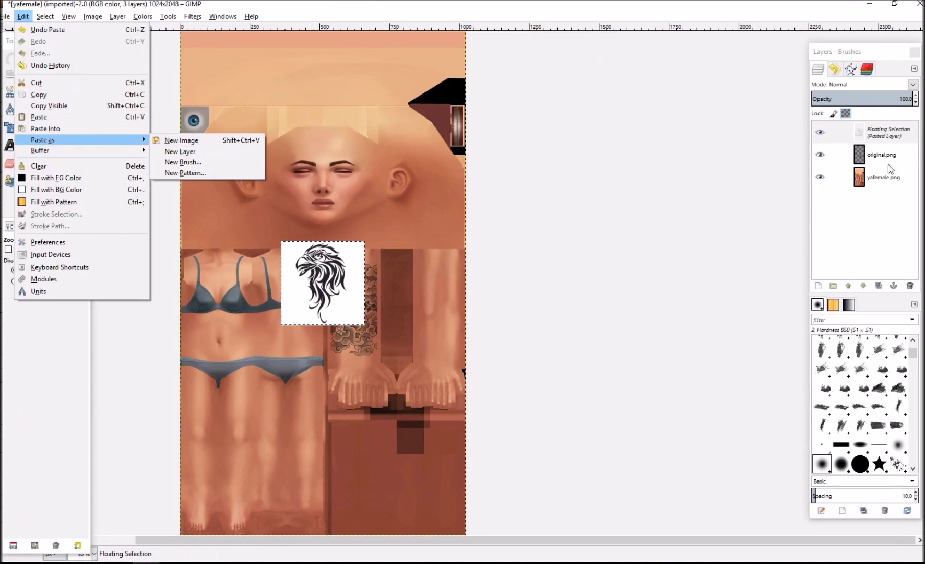
click(880, 219)
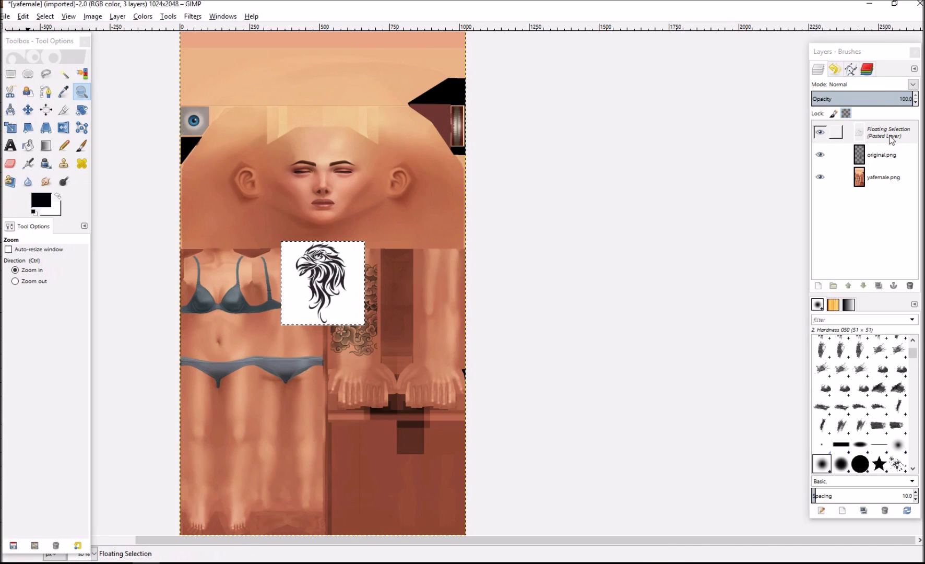
click(819, 286)
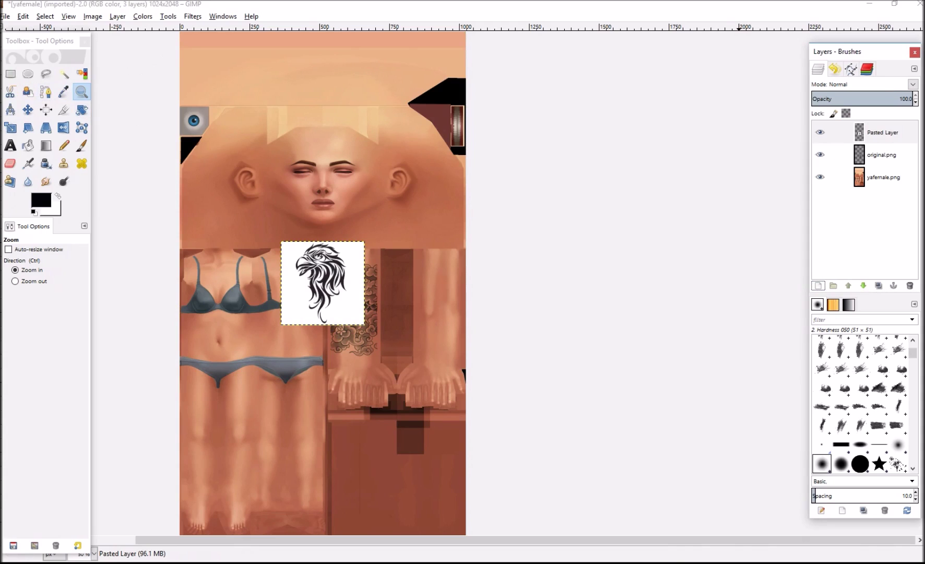
click(882, 141)
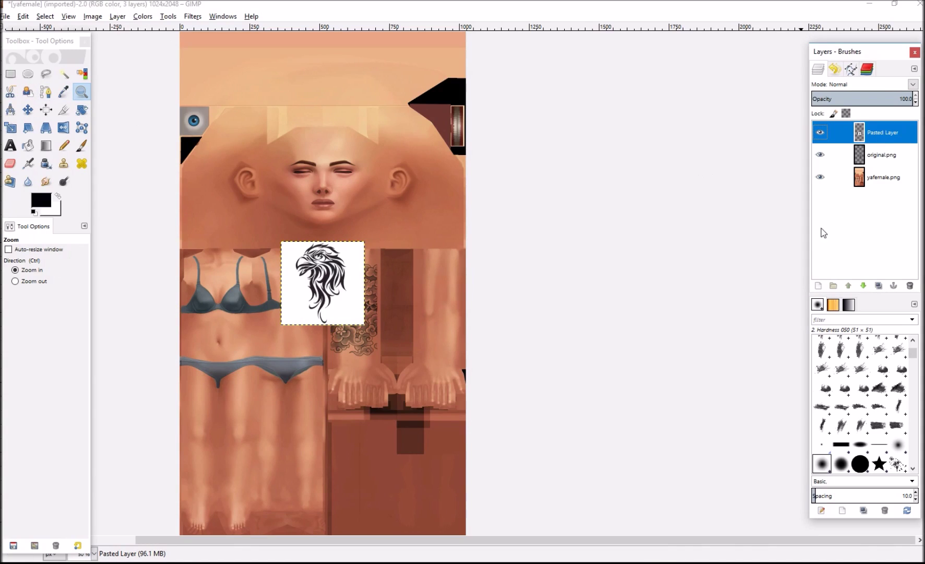
Add a full-size transparent layer and merge it down into the Pasted Layer.
click(819, 286)
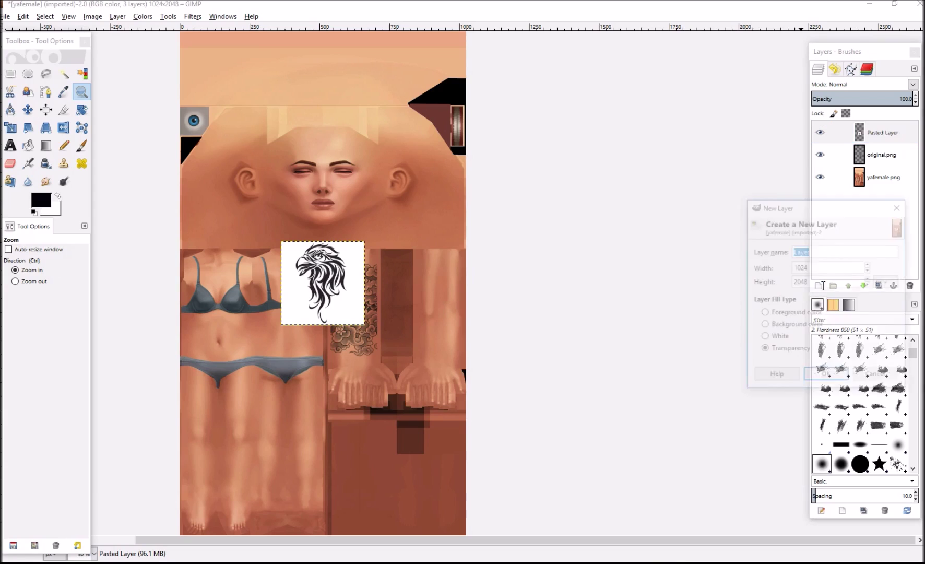
click(824, 376)
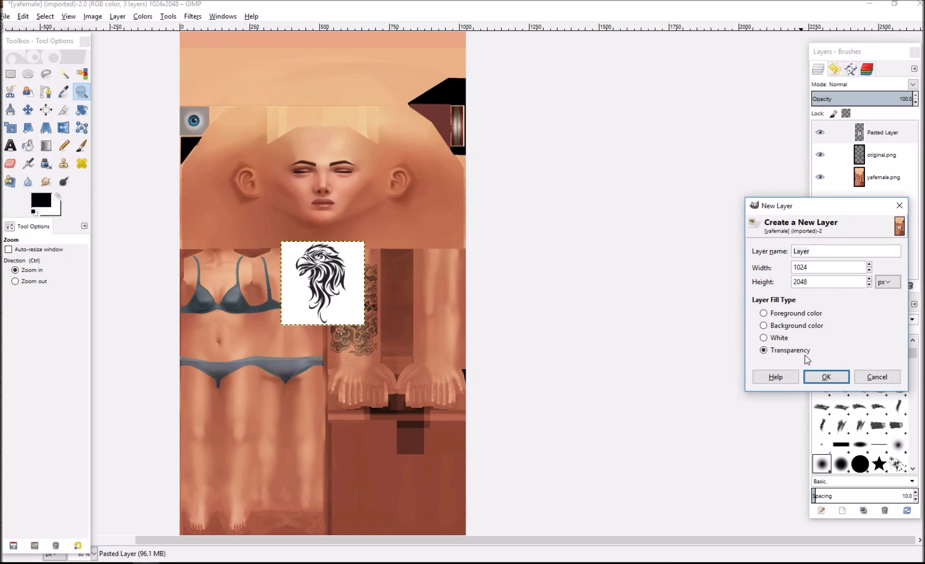
click(818, 379)
right_click(892, 137)
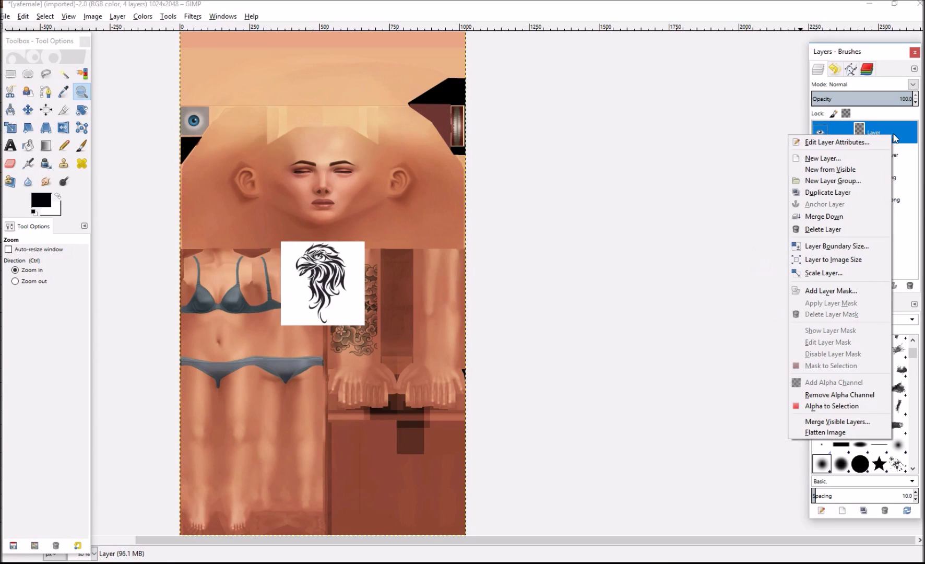
click(896, 126)
right_click(873, 139)
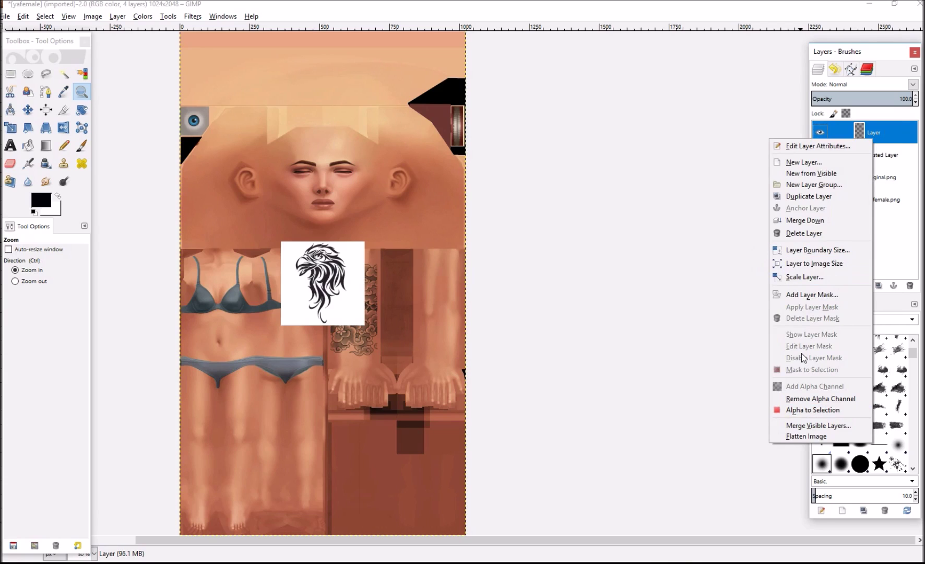
click(820, 224)
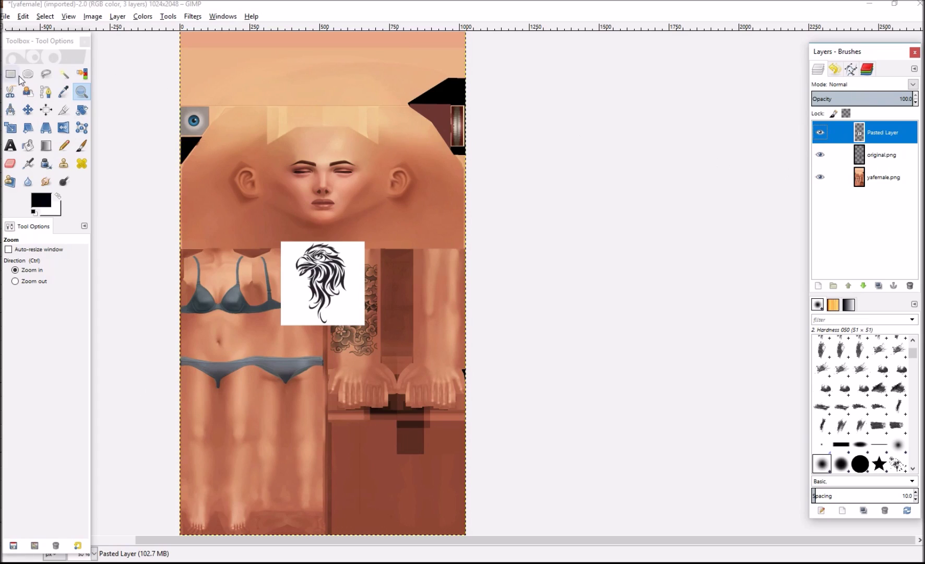
Show the original.png layer, zoom in and rectangle-select around the eagle tattoo.
click(819, 155)
click(316, 283)
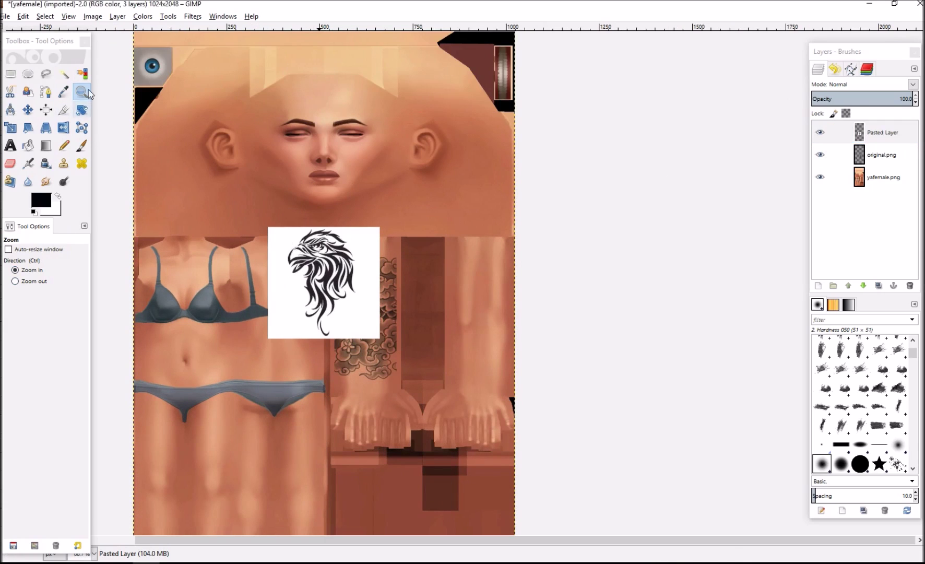
click(11, 74)
drag(221, 203, 440, 393)
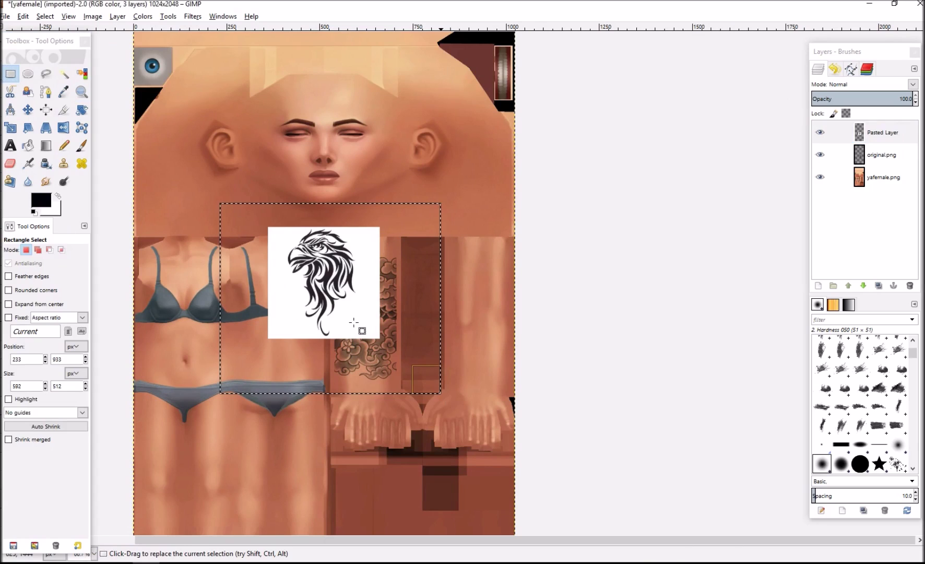
click(296, 333)
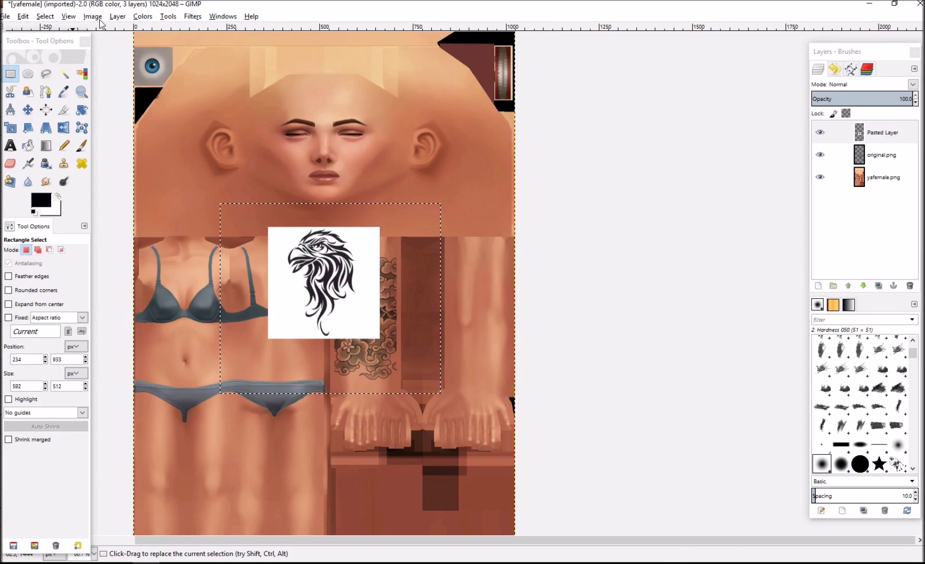
Try Color to Alpha with black as the removed colour, then undo it.
click(141, 17)
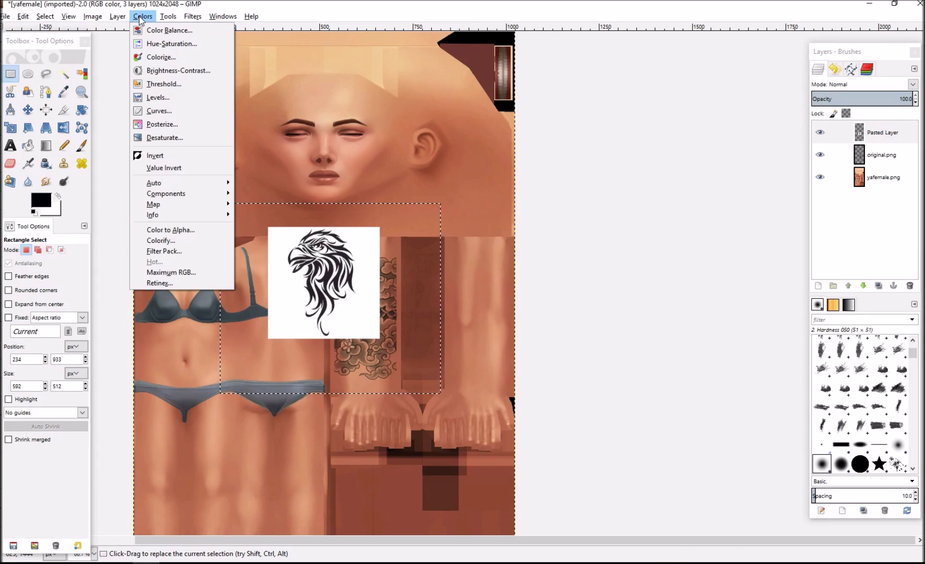
click(177, 229)
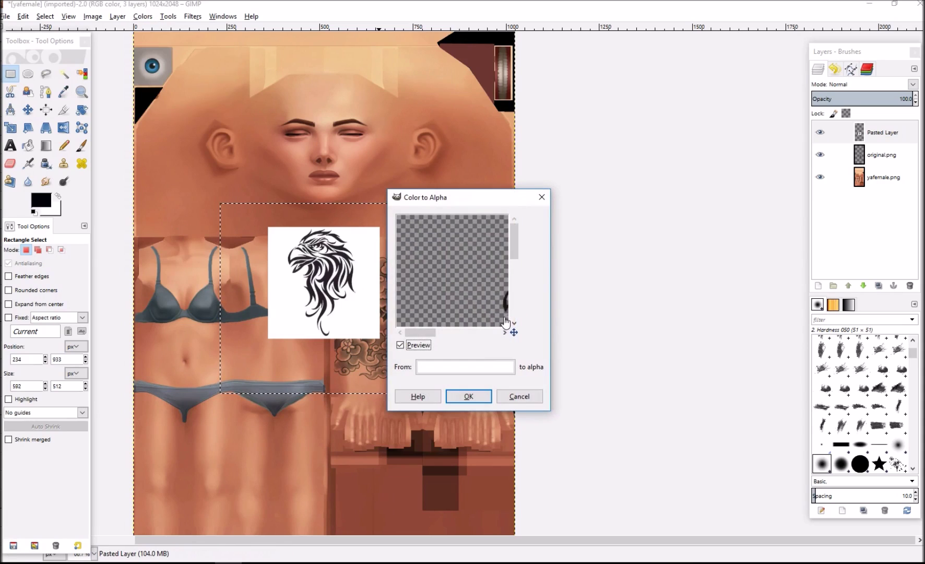
drag(505, 322, 431, 272)
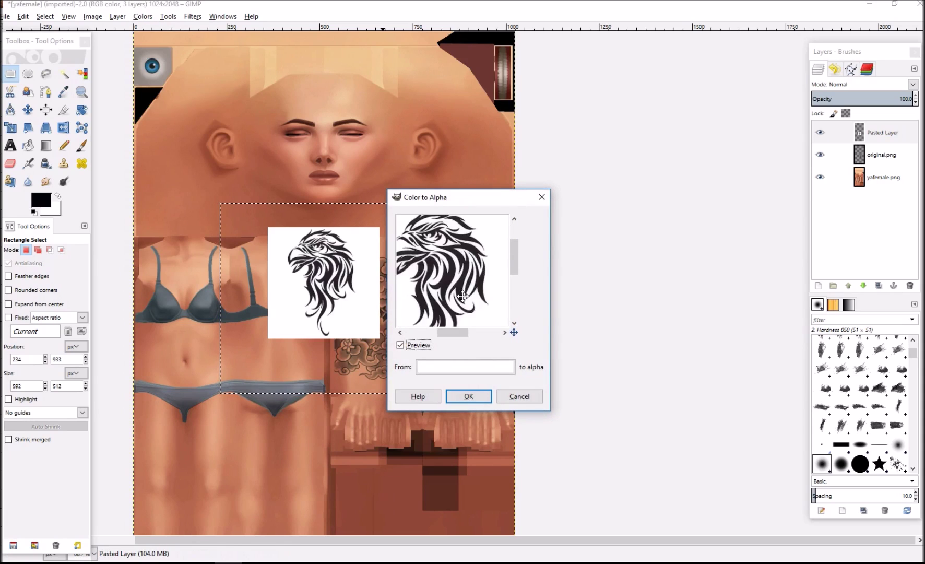
click(451, 370)
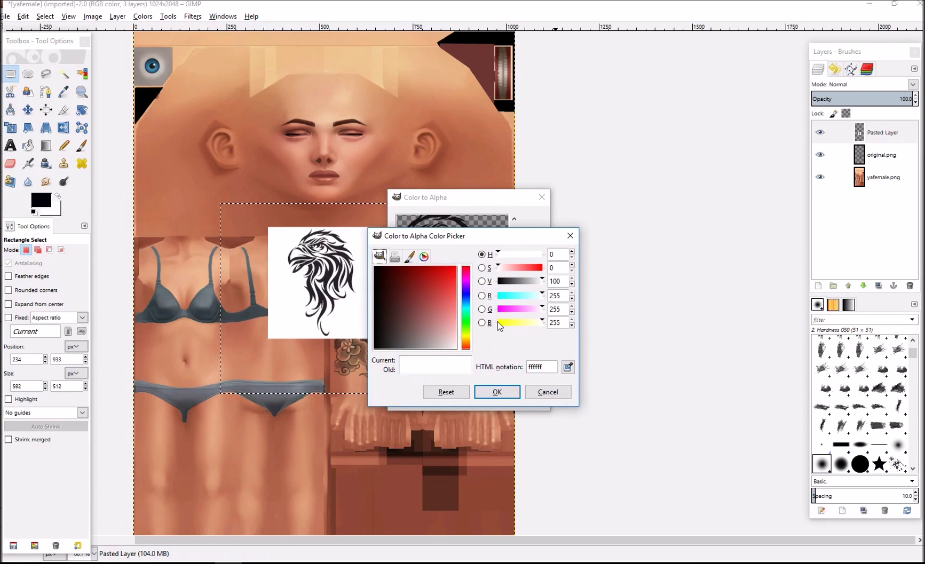
drag(482, 233, 305, 89)
click(178, 159)
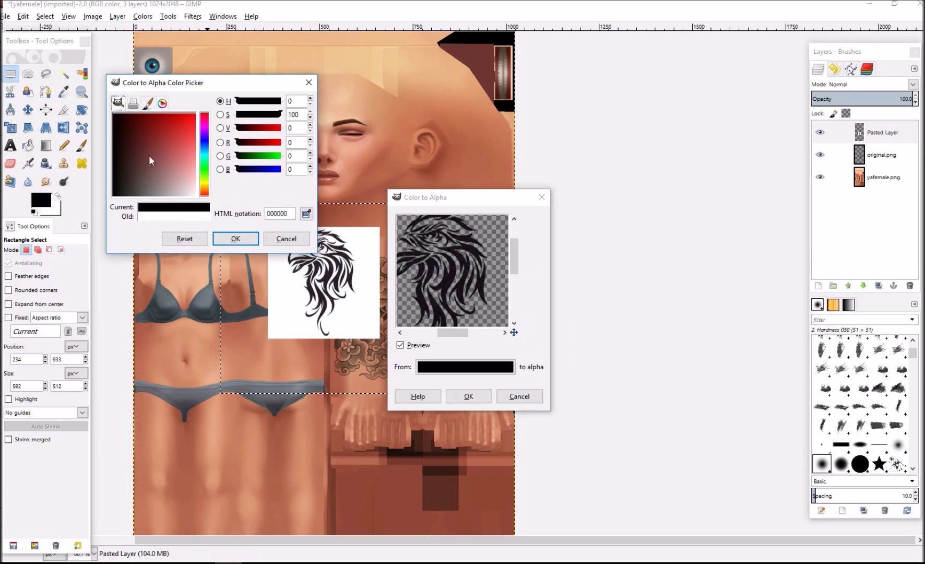
click(248, 235)
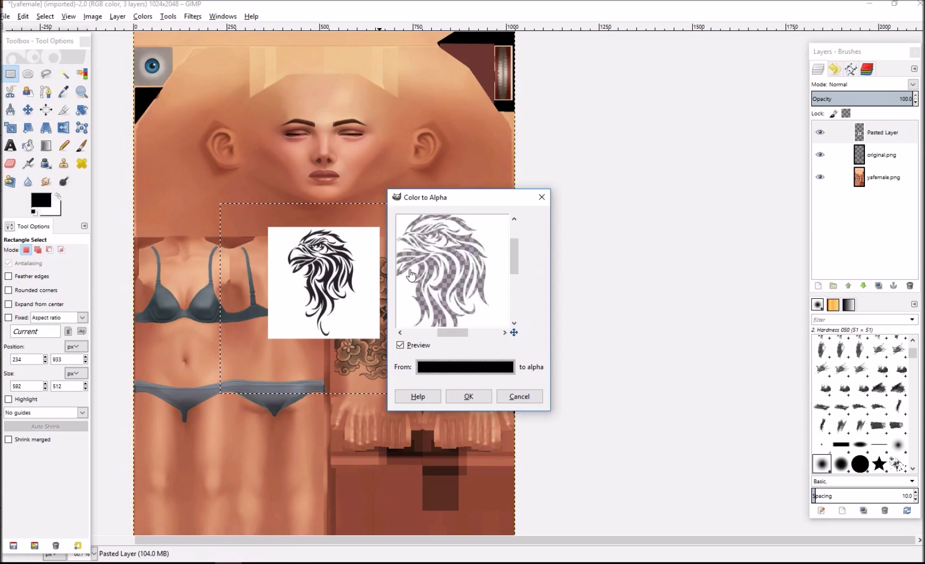
click(469, 396)
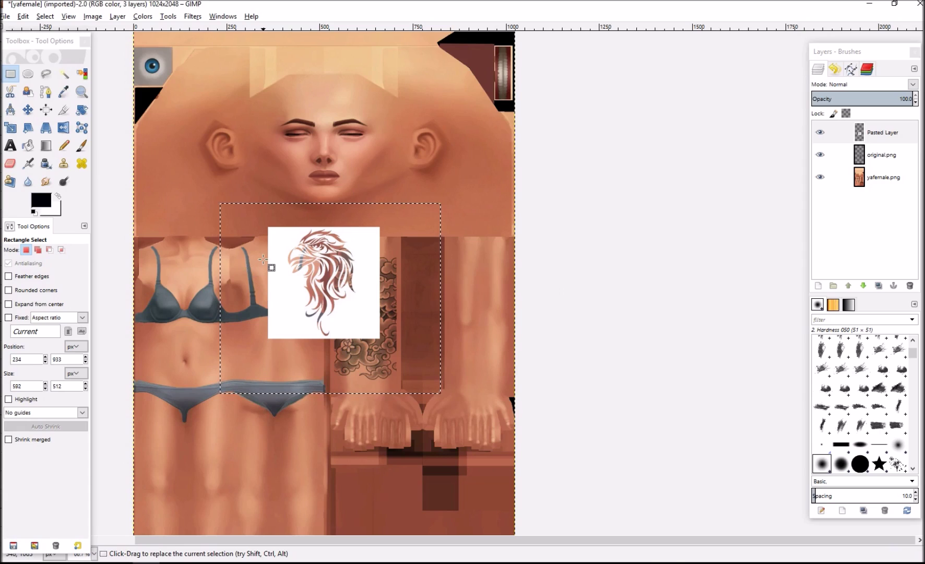
key(ctrl+z)
key(ctrl+z)
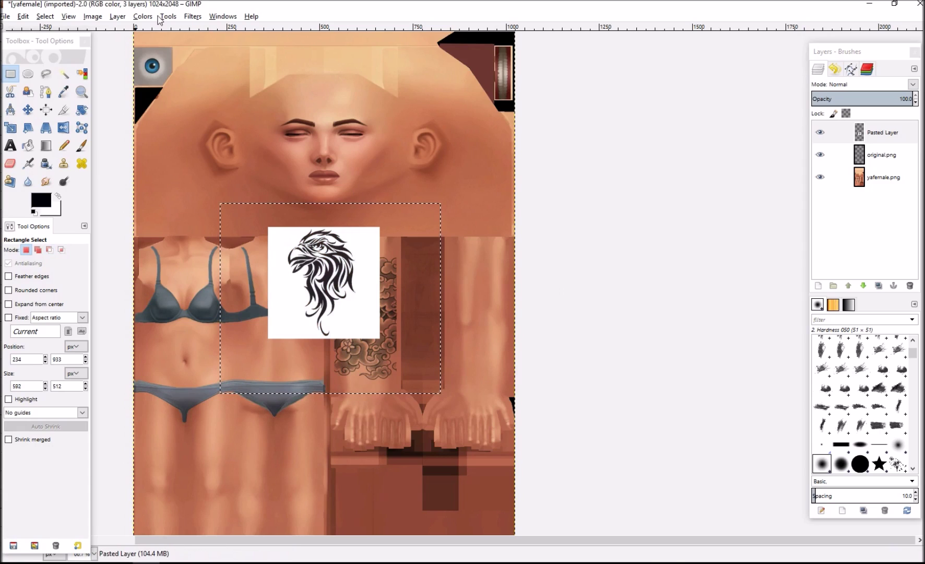
Apply Color to Alpha with white (ffffff) to make the eagle's background transparent.
click(150, 17)
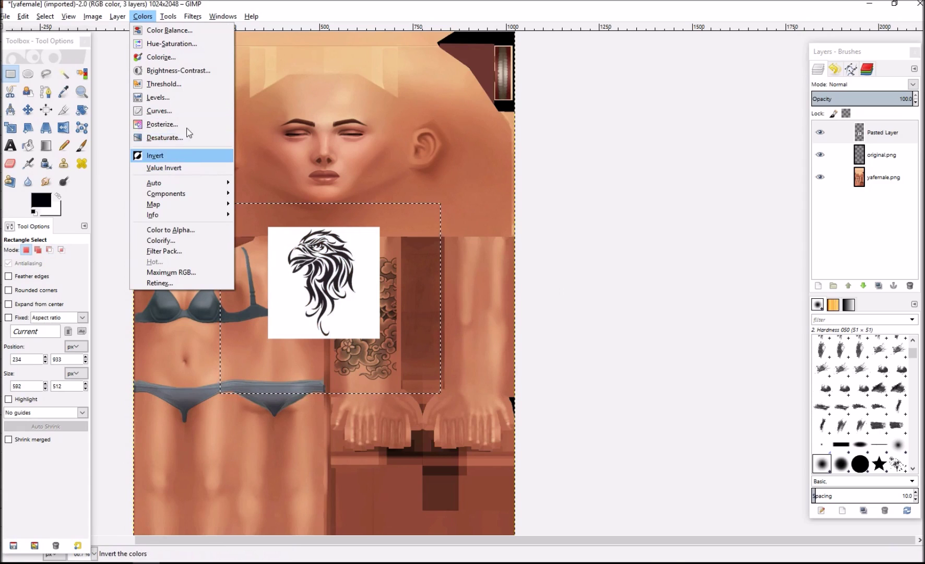
click(191, 232)
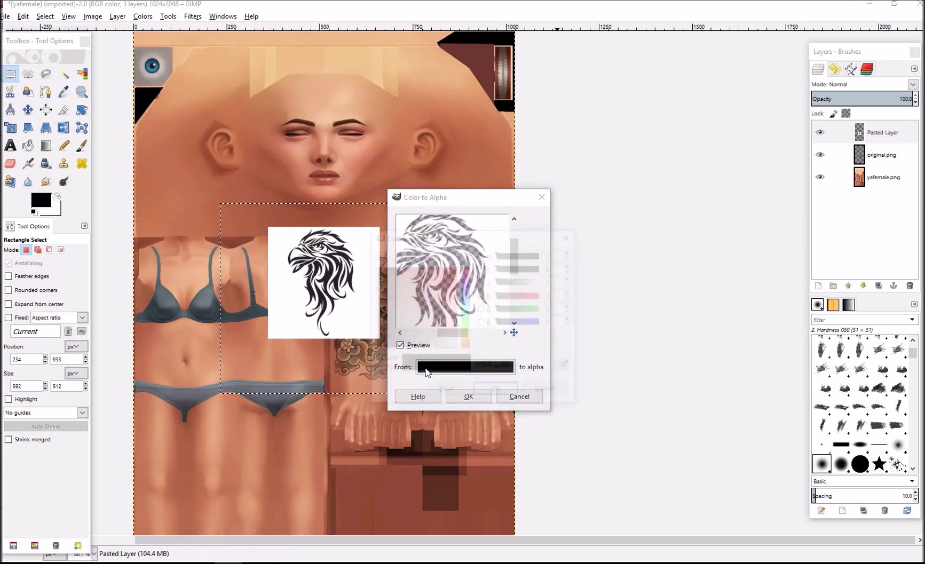
click(454, 347)
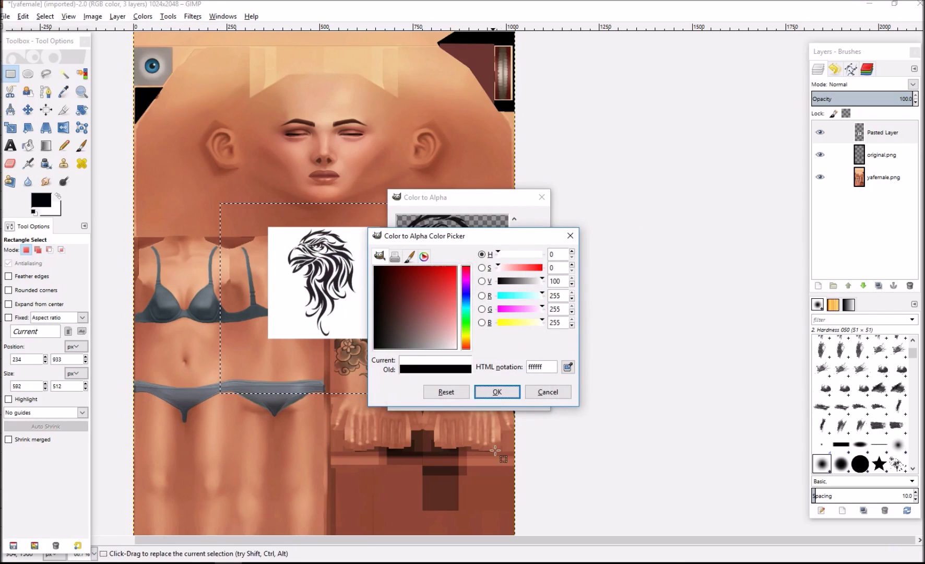
click(497, 391)
click(471, 393)
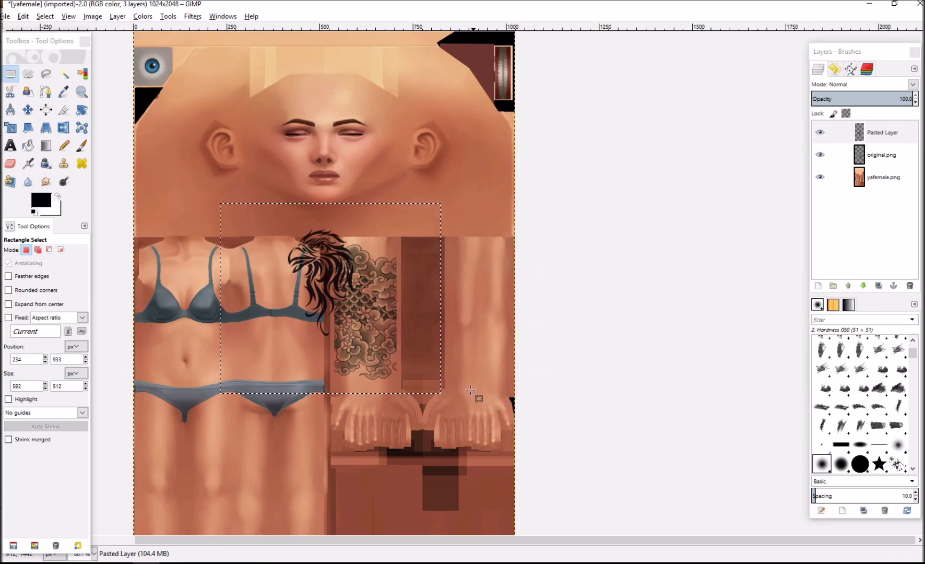
Drag the eagle tattoo with the Move tool onto the upper arm area.
click(28, 109)
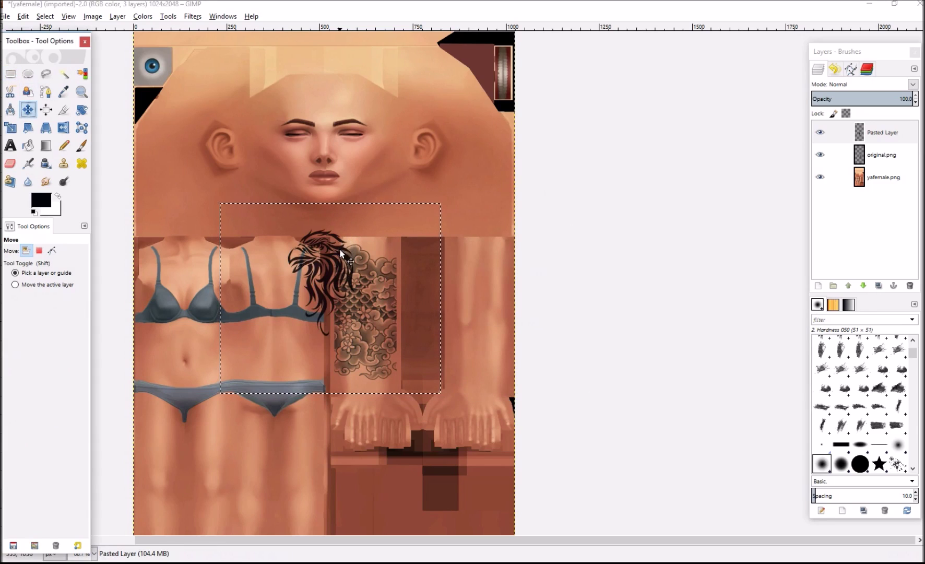
drag(339, 249, 499, 259)
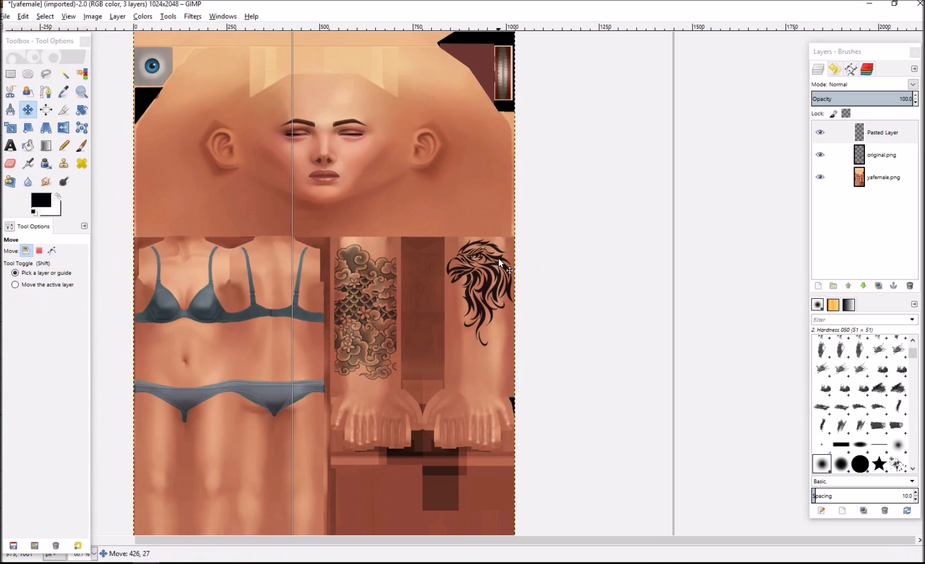
drag(499, 258, 499, 264)
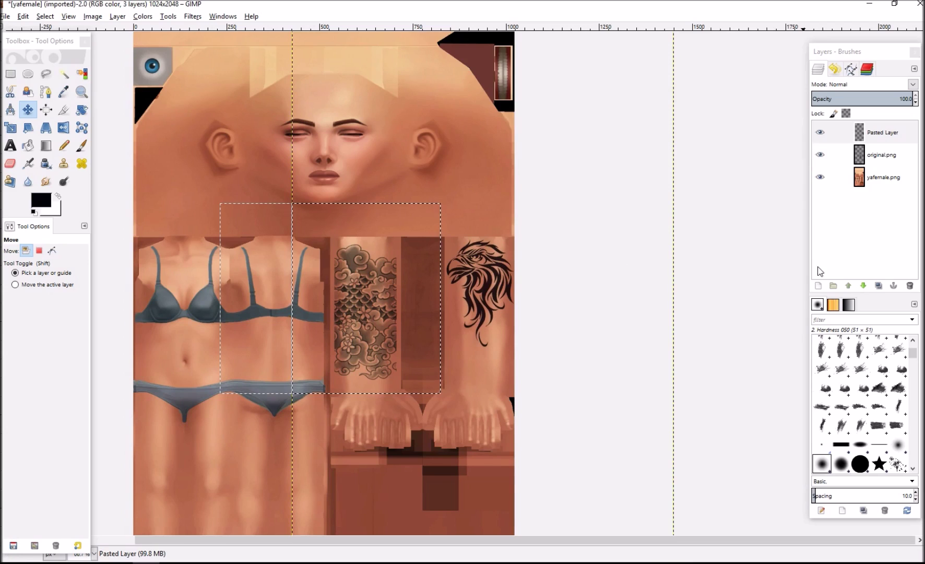
click(817, 287)
click(871, 380)
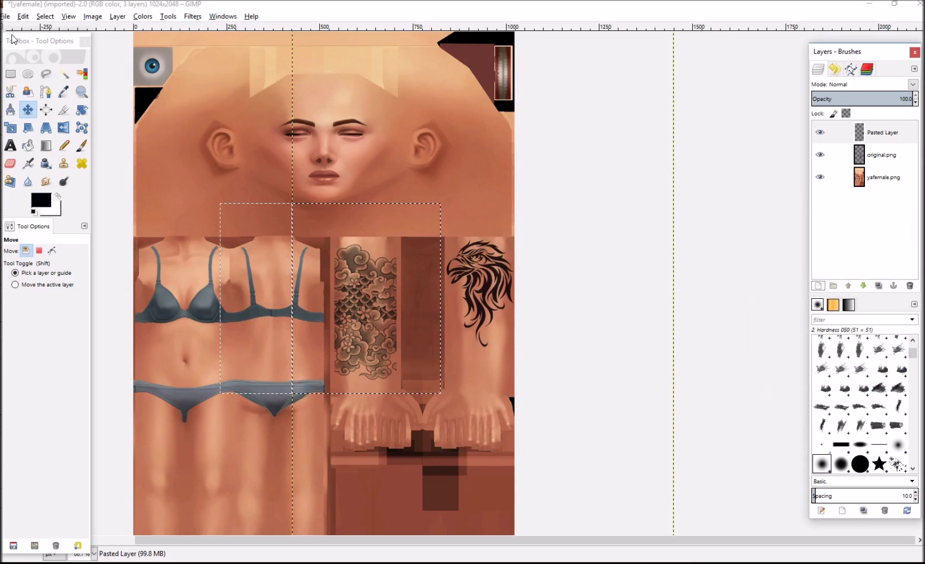
Clear the selection and delete the original.png layer with the floral tattoo.
click(47, 16)
click(57, 38)
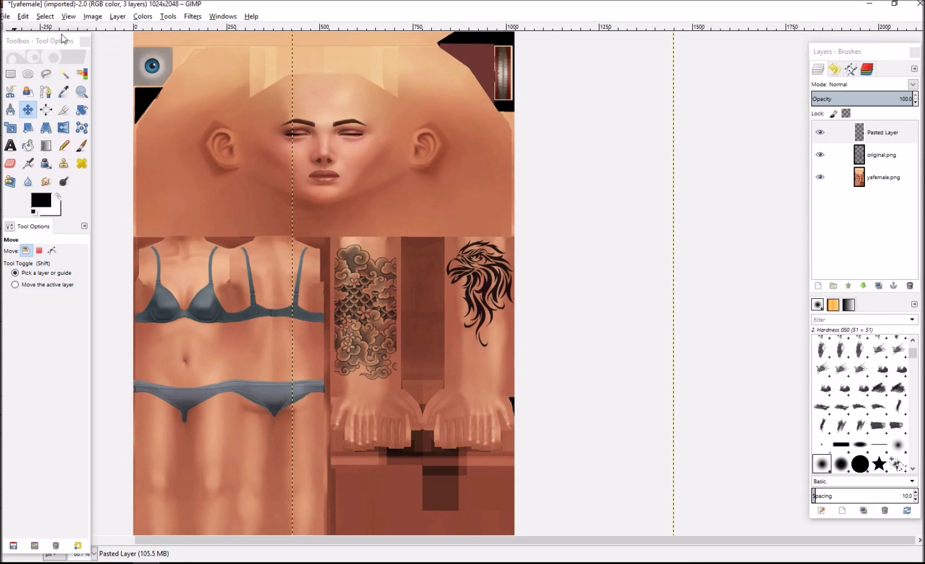
click(885, 164)
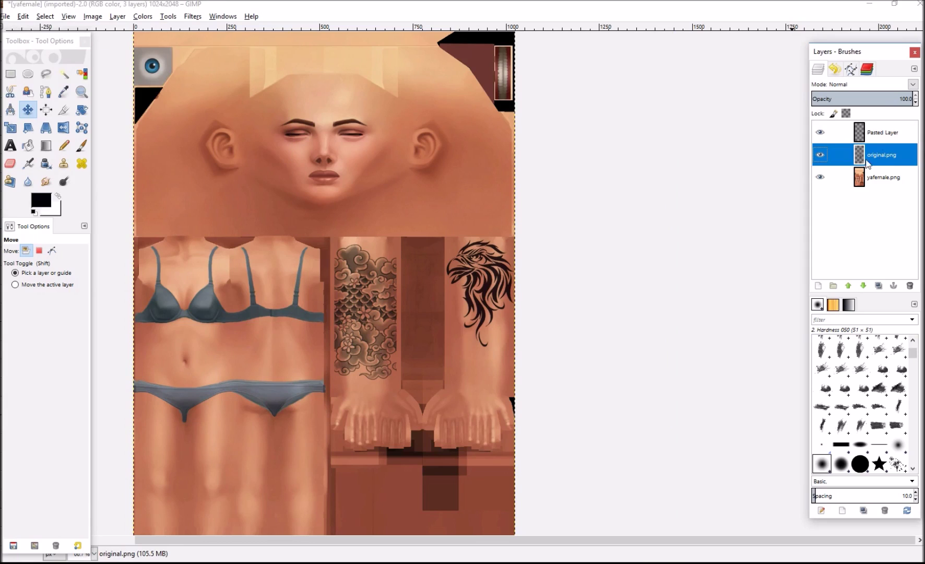
click(909, 285)
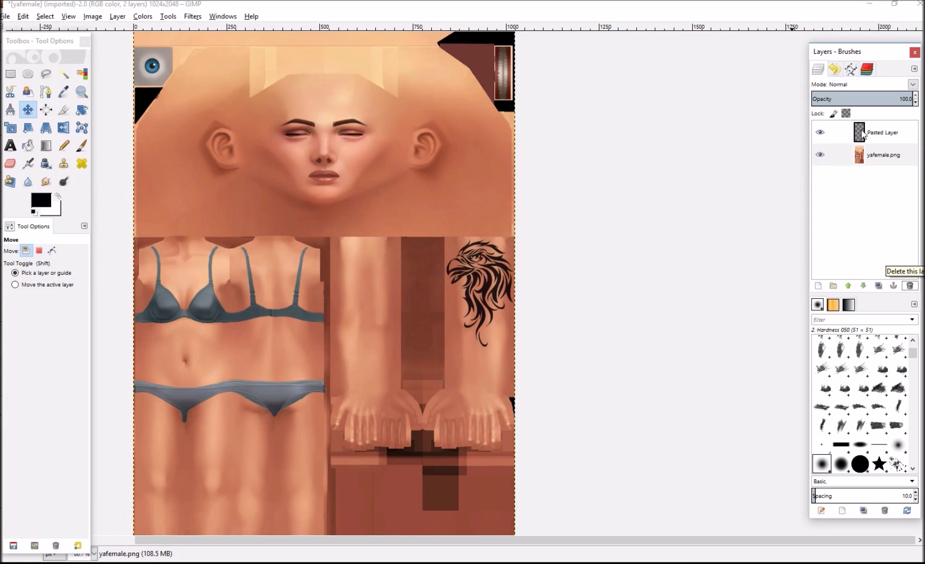
Select the pasted eagle layer and hide the docked side panels.
scroll(323, 282, up, 5)
scroll(324, 281, down, 8)
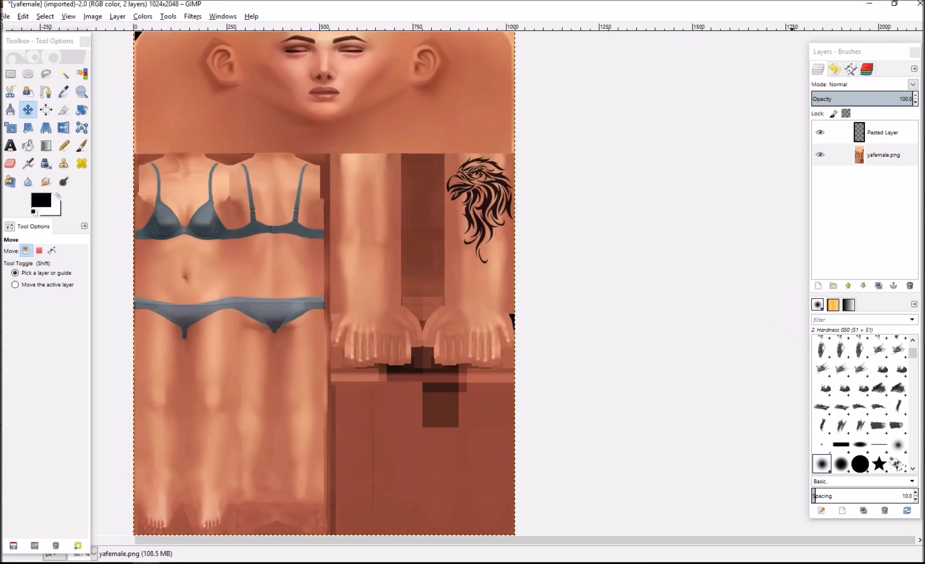
scroll(324, 282, up, 5)
scroll(324, 282, down, 5)
scroll(324, 282, up, 5)
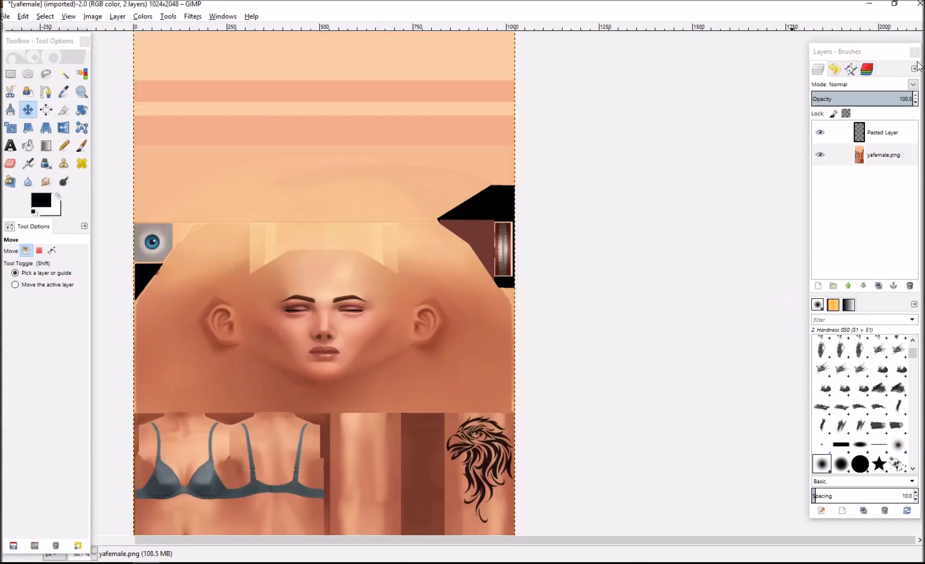
scroll(323, 282, down, 5)
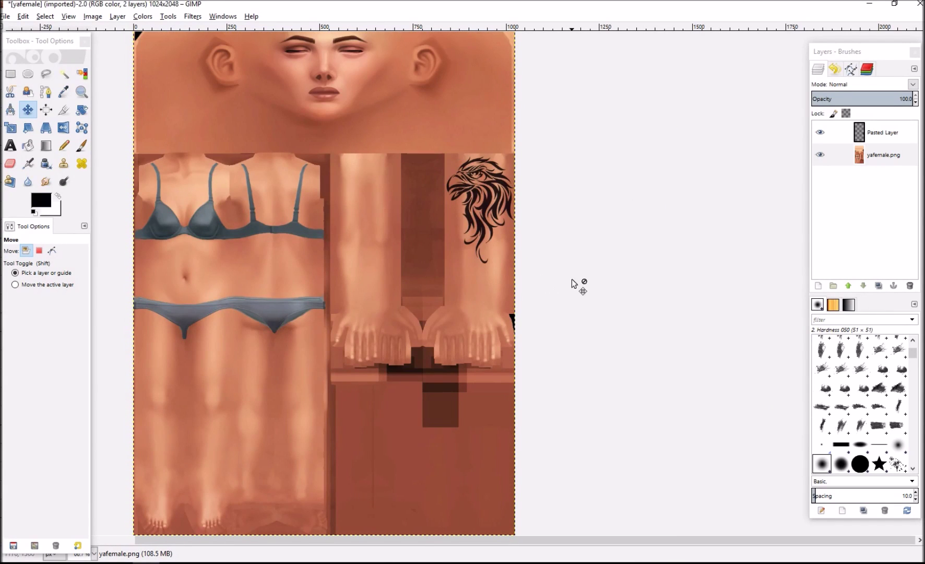
click(833, 151)
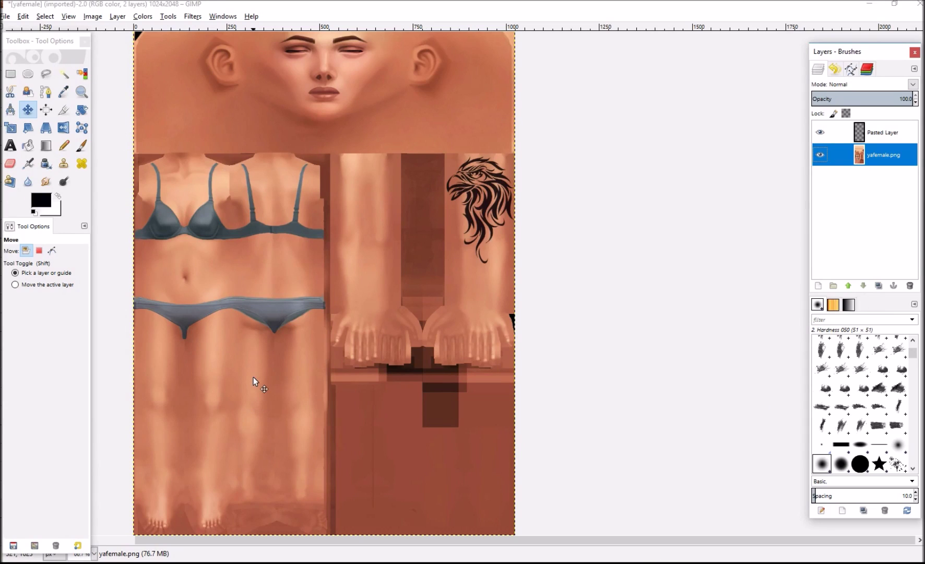
click(832, 131)
click(9, 128)
key(Tab)
Open the Scale dialog for the eagle layer, trial-stretch it, and reset to 1024×2048.
click(408, 151)
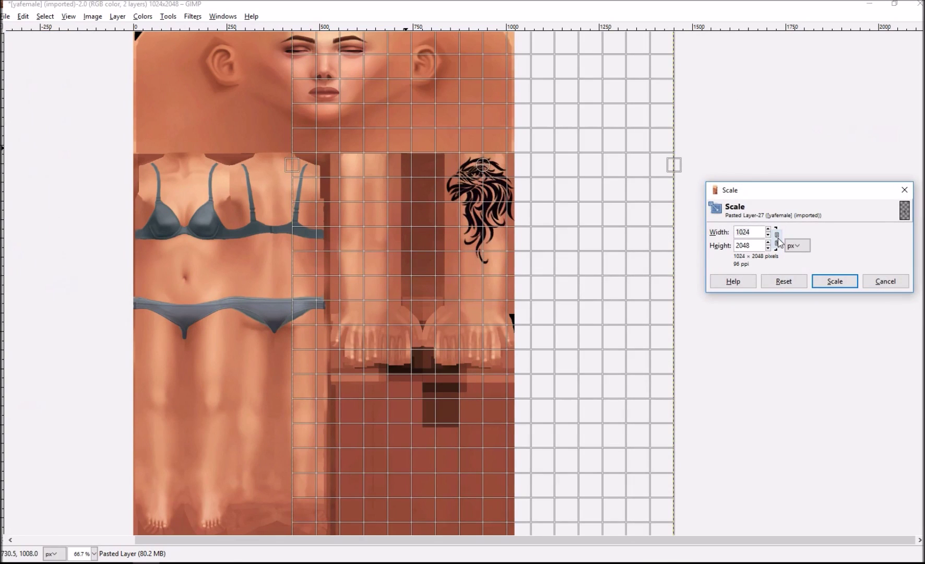
drag(755, 190, 247, 158)
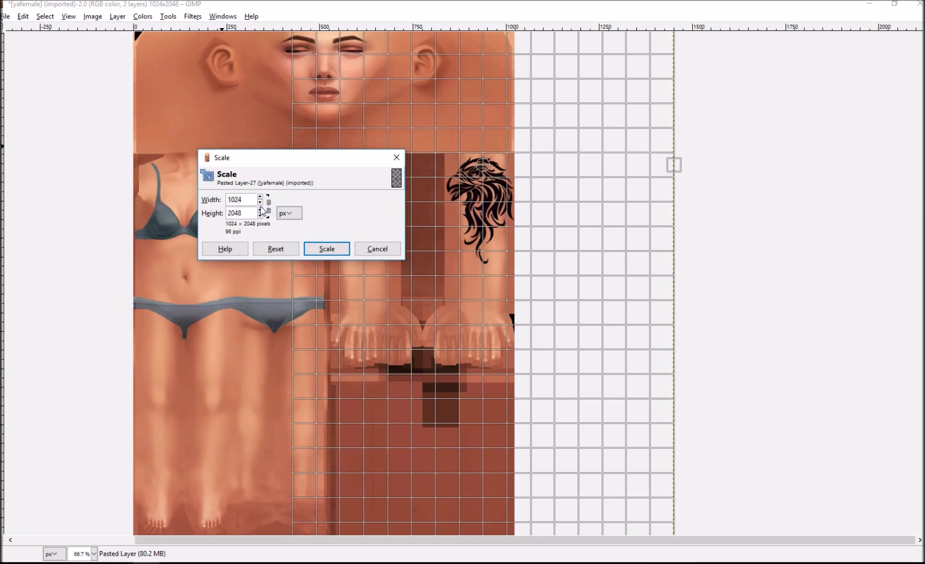
key(Tab)
drag(673, 165, 765, 164)
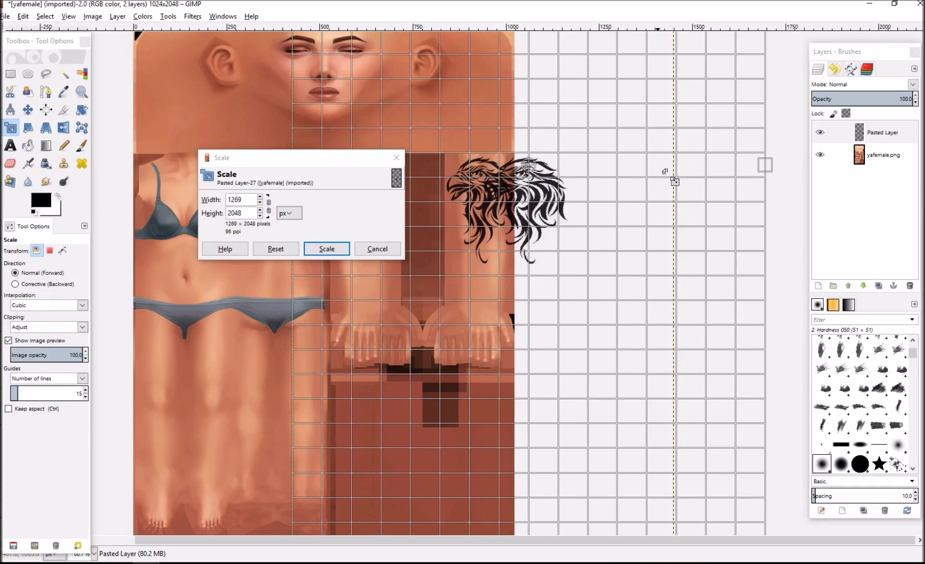
drag(664, 170, 821, 166)
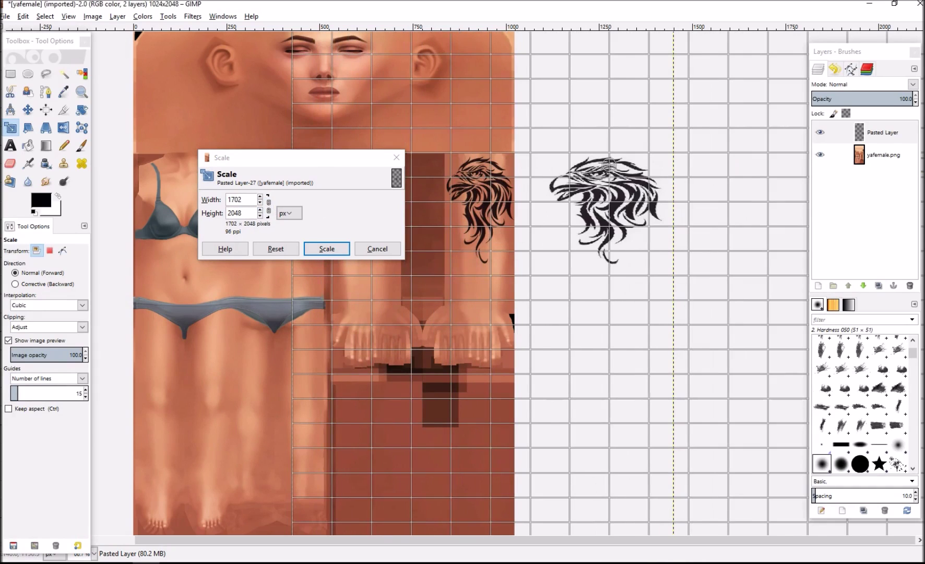
click(276, 248)
key(Tab)
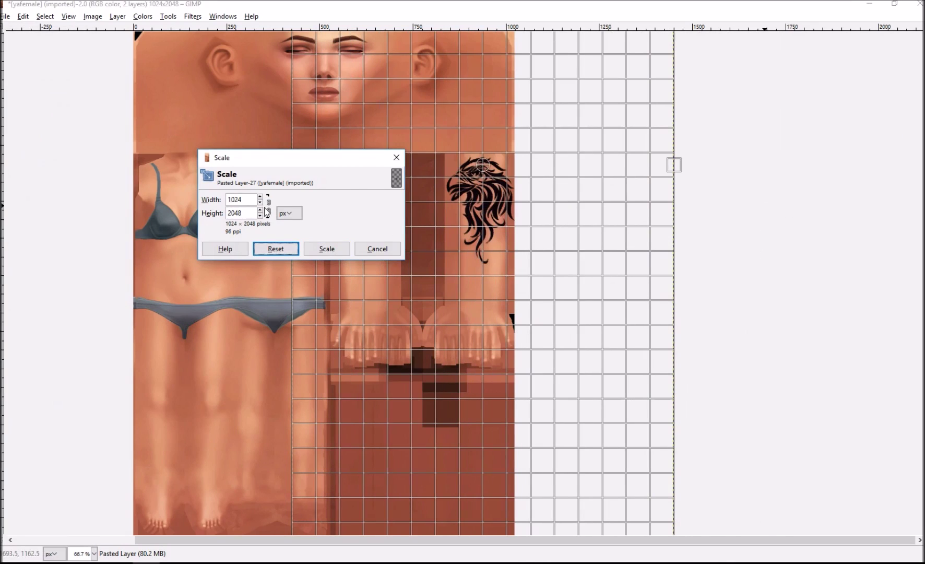
Chain width and height, shrink the eagle layer to 882×1764, and apply the scale.
click(268, 207)
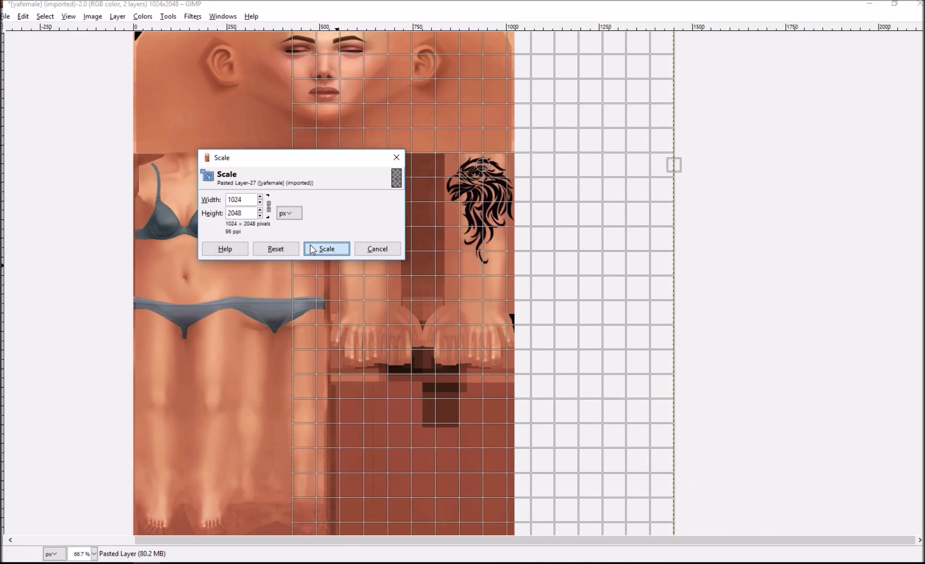
key(Tab)
drag(673, 165, 619, 160)
drag(356, 160, 176, 138)
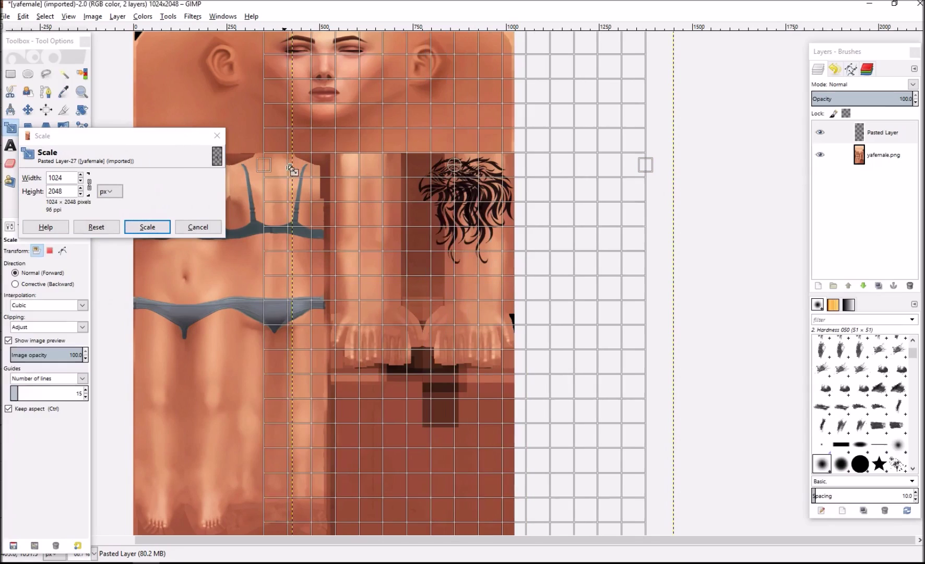
drag(290, 168, 312, 167)
scroll(500, 69, up, 5)
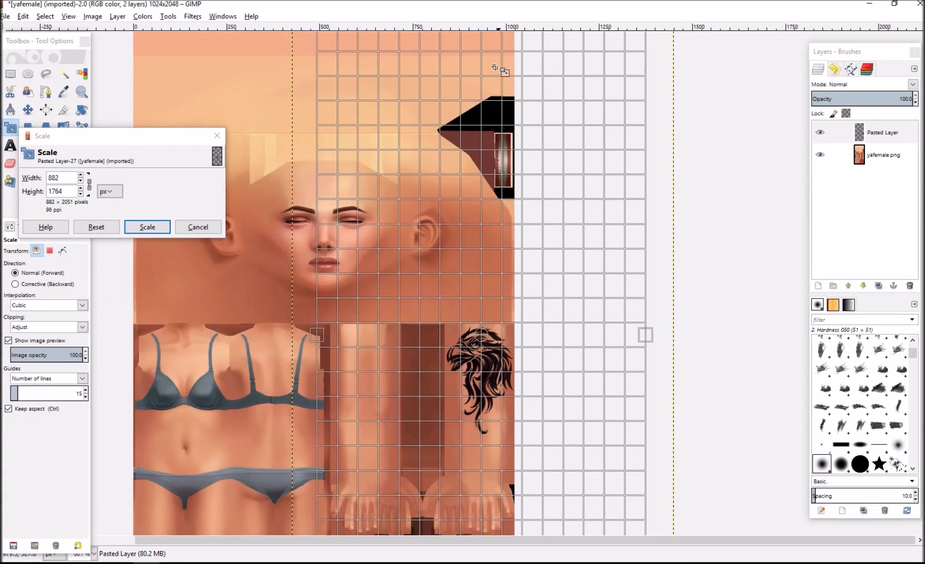
scroll(327, 283, down, 5)
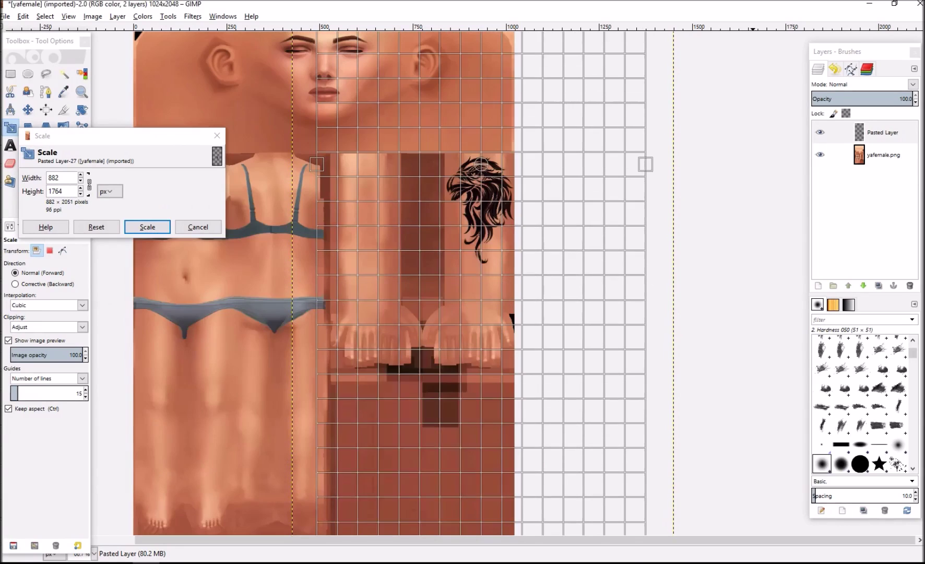
click(161, 231)
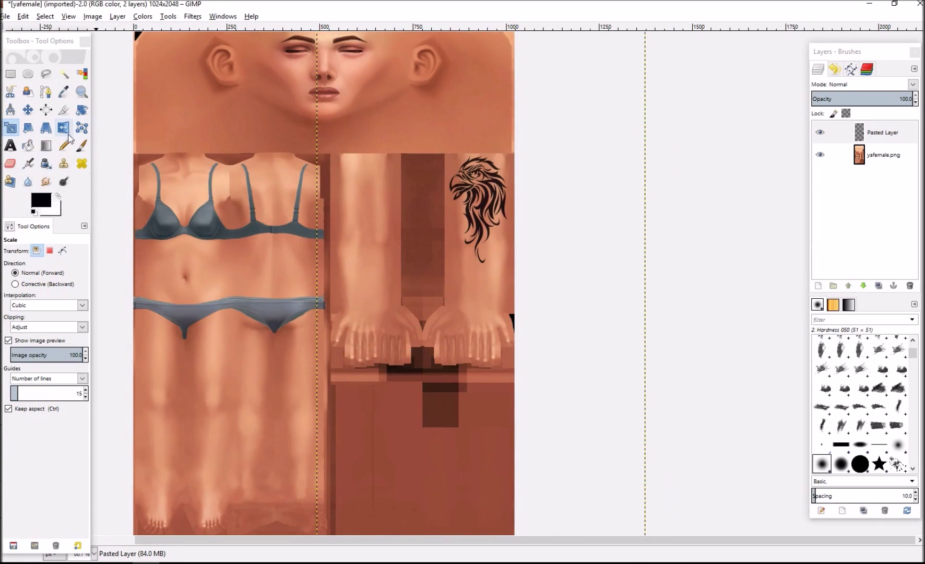
Add a new transparent layer above the Pasted Layer.
click(891, 153)
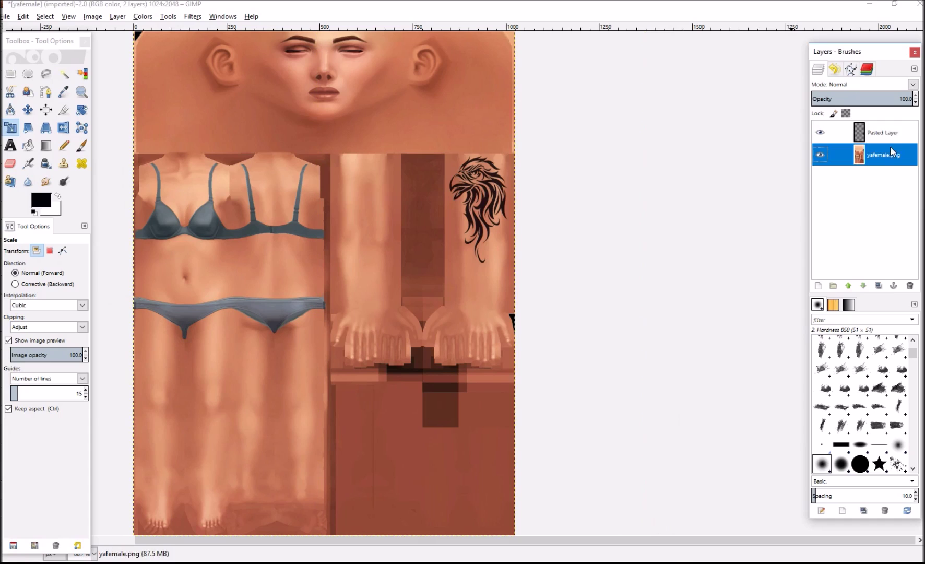
click(881, 132)
click(883, 158)
click(871, 128)
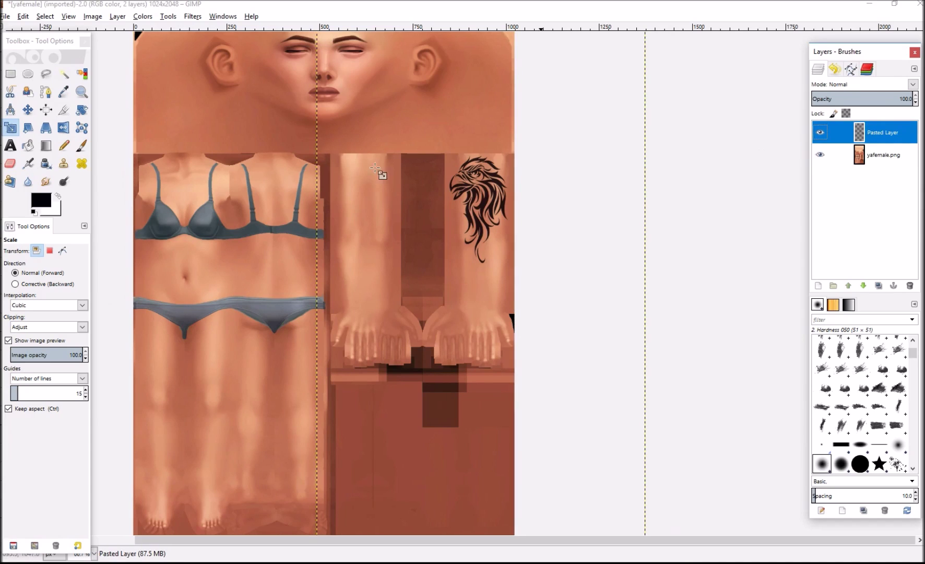
click(817, 286)
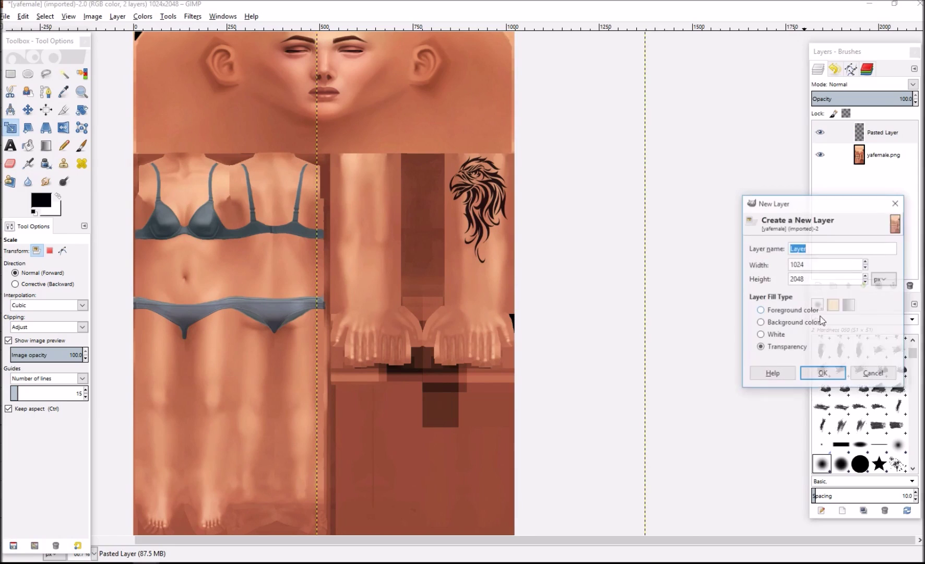
click(822, 371)
Delete the empty new layer and the yafemale.png body layer.
right_click(869, 143)
click(798, 234)
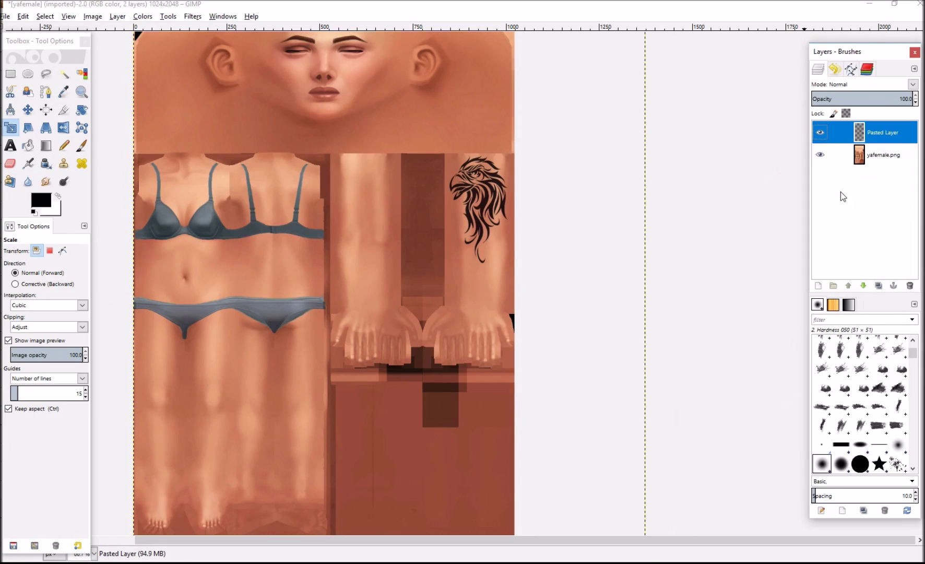
click(910, 160)
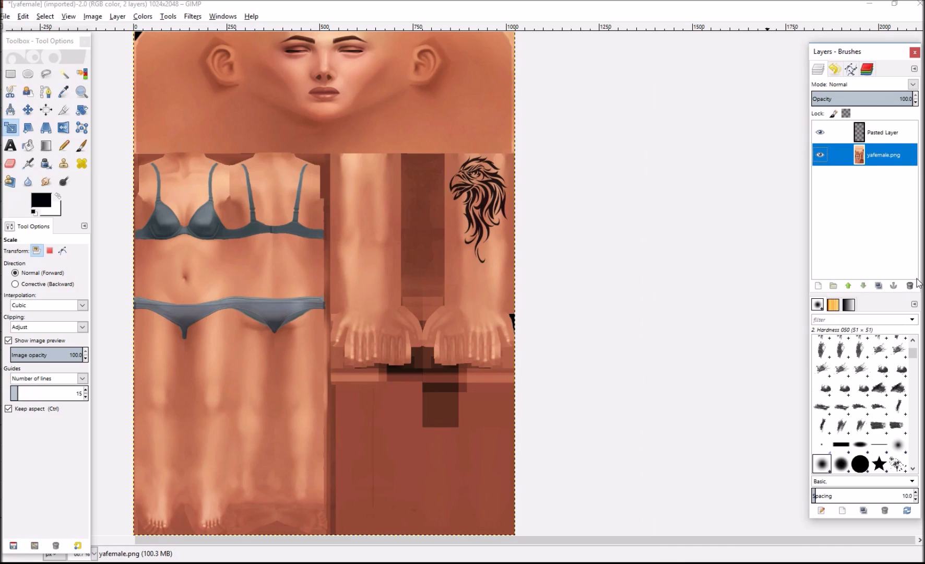
click(909, 285)
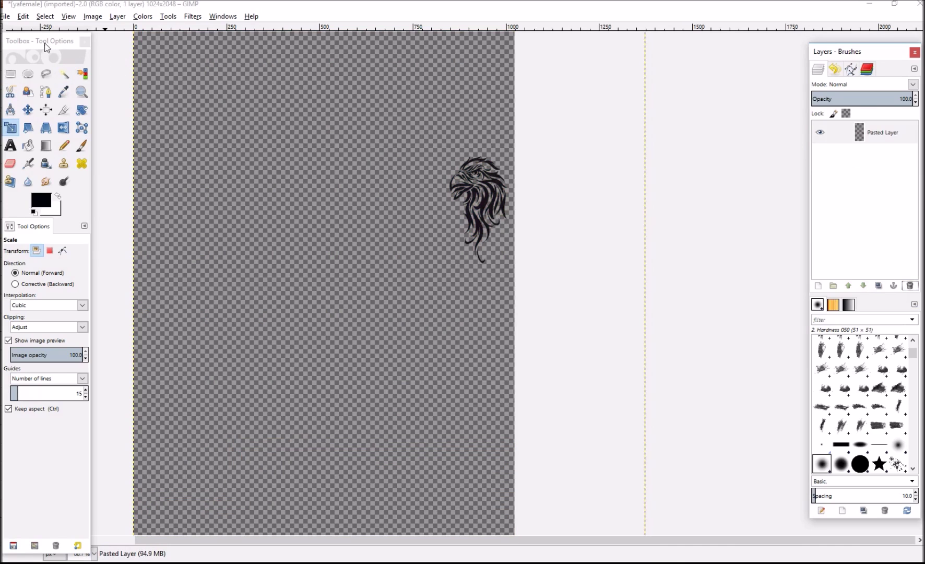
Start Export As and browse to my sims cc stuff > W.I.P > Tattoo > Tattoo Tutorial Test.
click(83, 98)
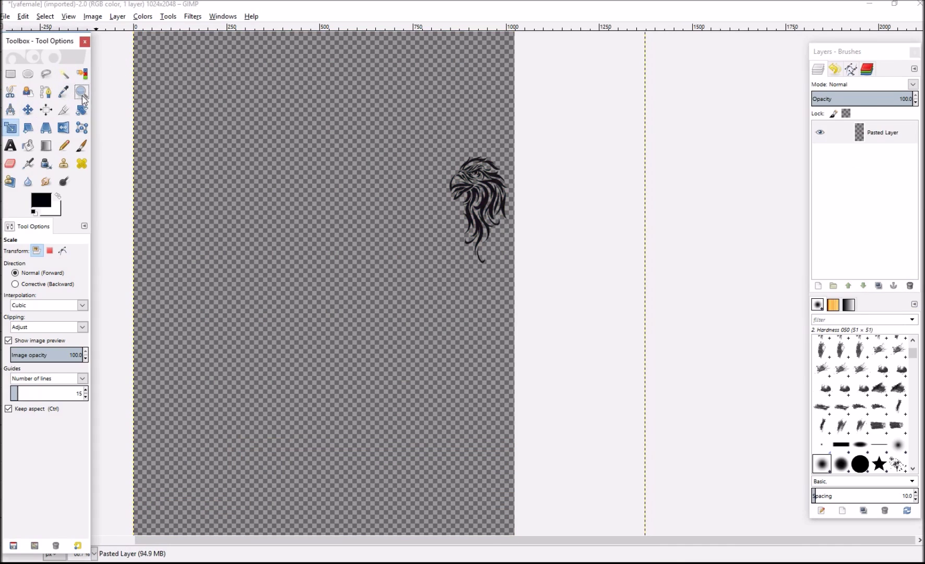
click(5, 17)
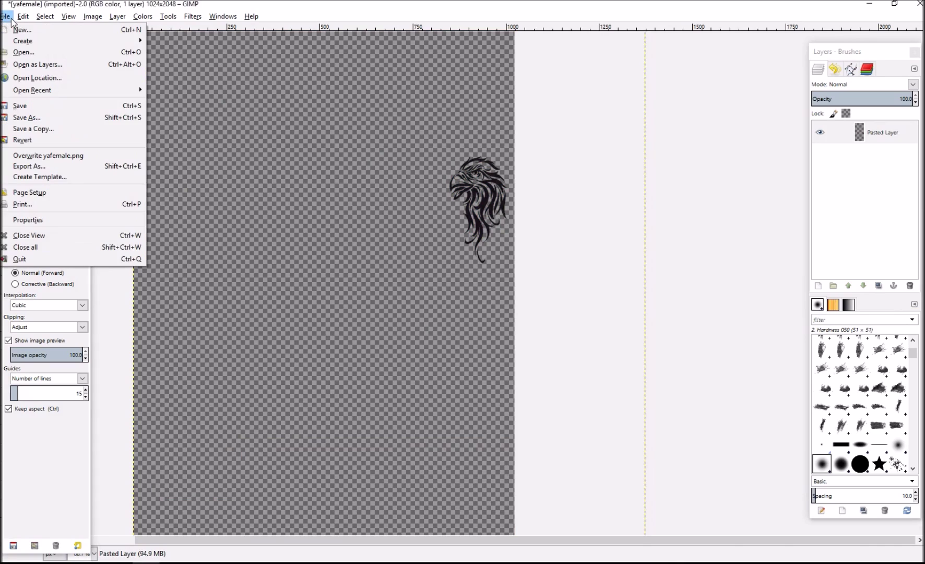
click(57, 166)
click(342, 97)
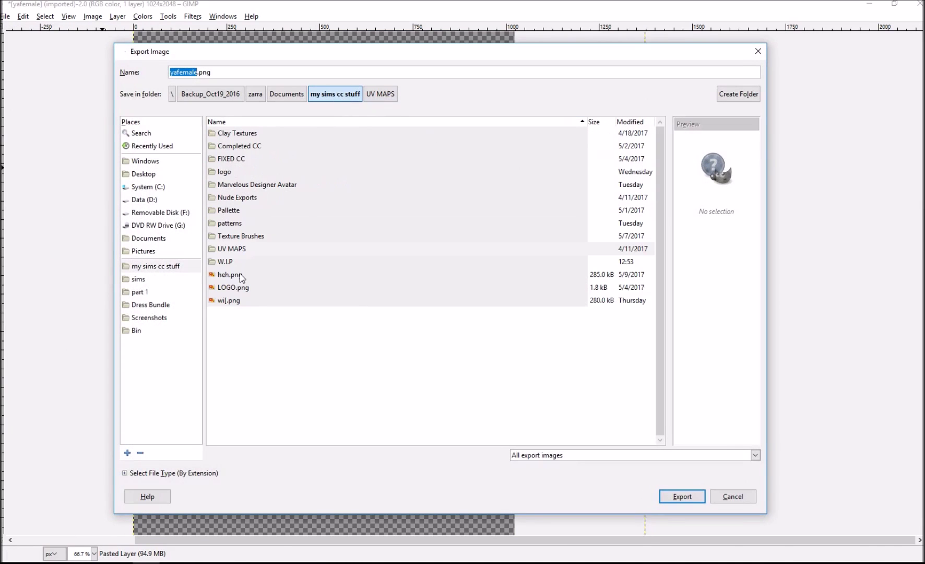
double_click(234, 262)
double_click(233, 265)
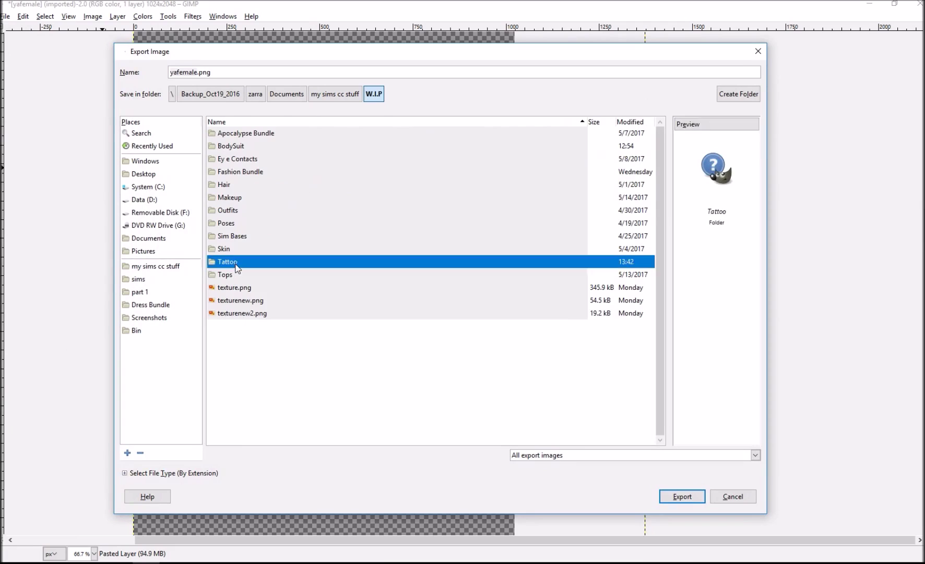
double_click(251, 171)
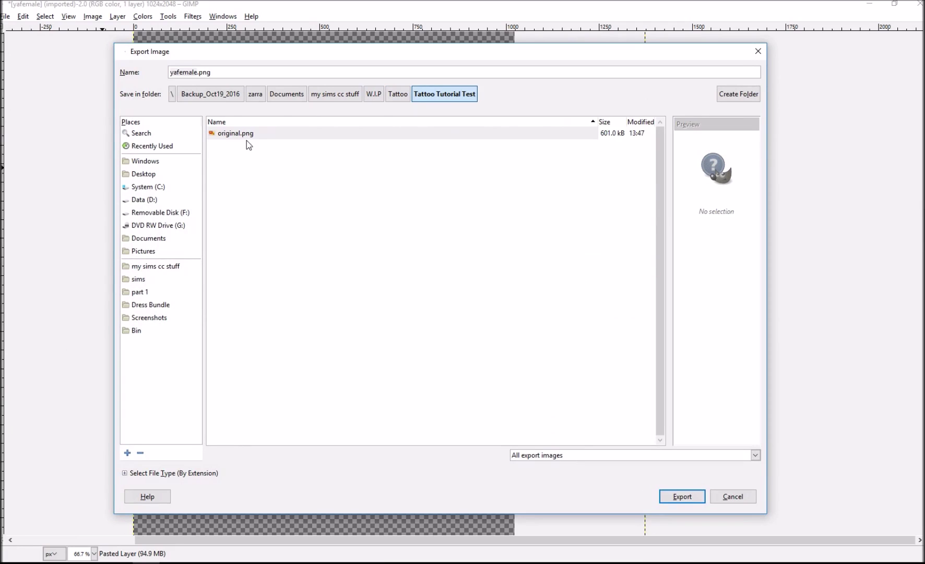
Name the file newtexture.png and export it with the default PNG settings.
double_click(197, 73)
text(newtextur)
key(Return)
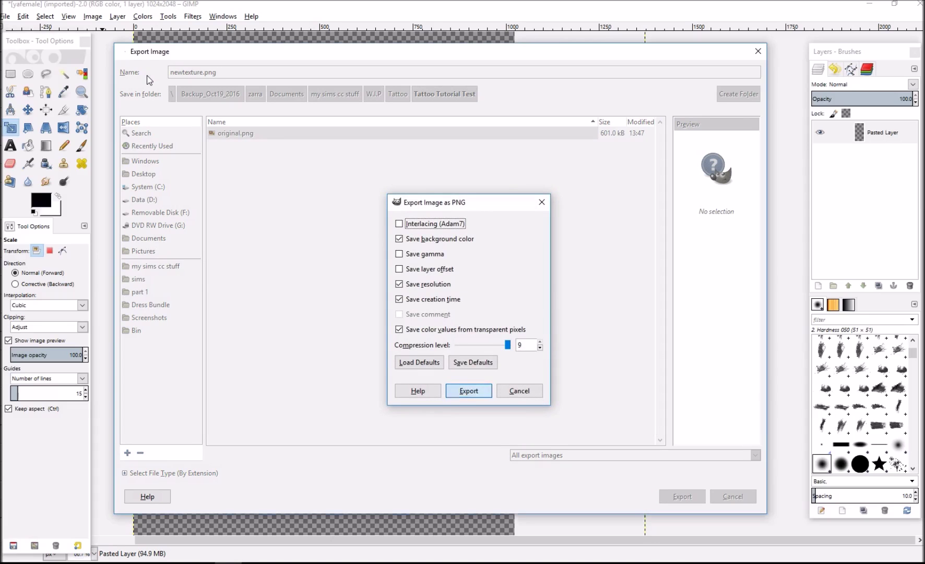
key(Return)
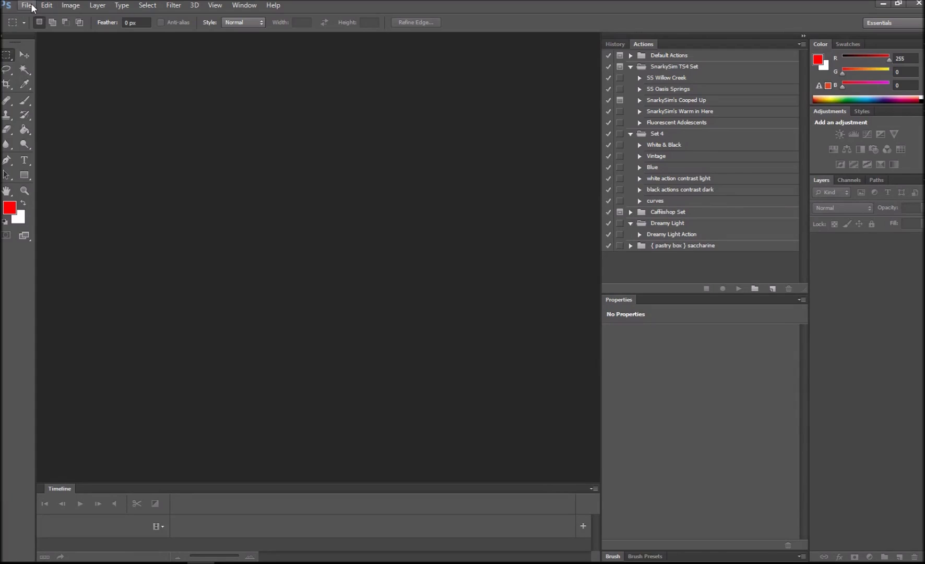
Open newtexture.png from Documents > my sims cc stuff > W.I.P > Tattoo > Tattoo Tutorial Test.
click(27, 5)
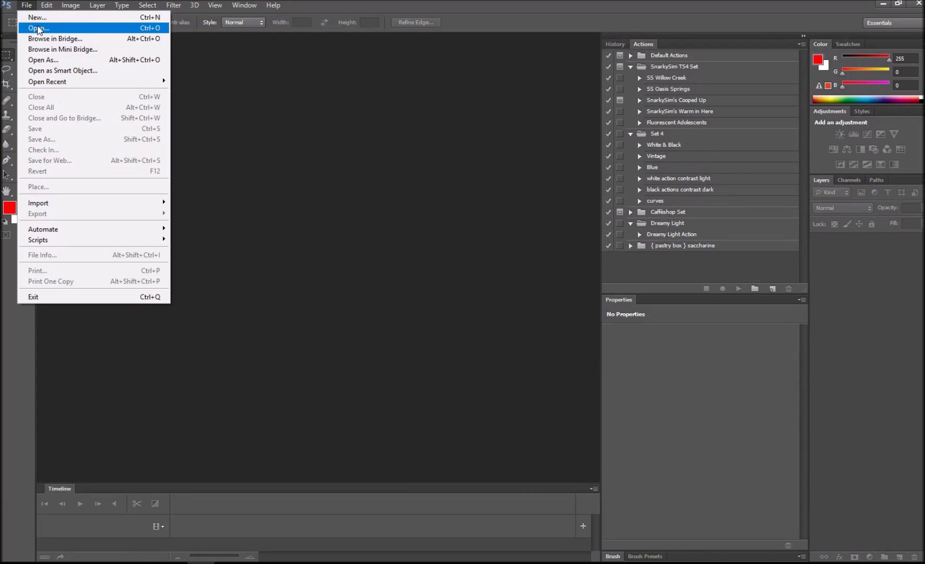
click(38, 29)
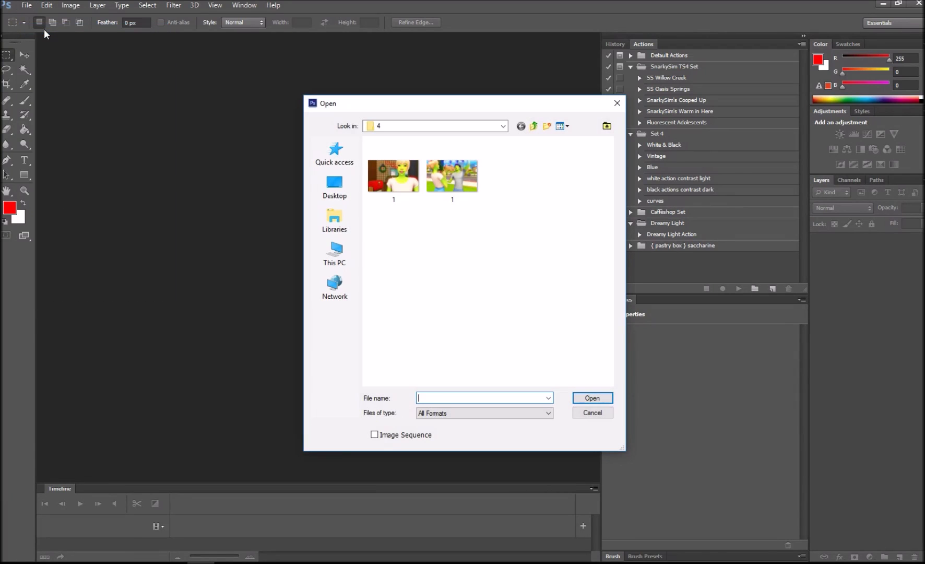
click(502, 126)
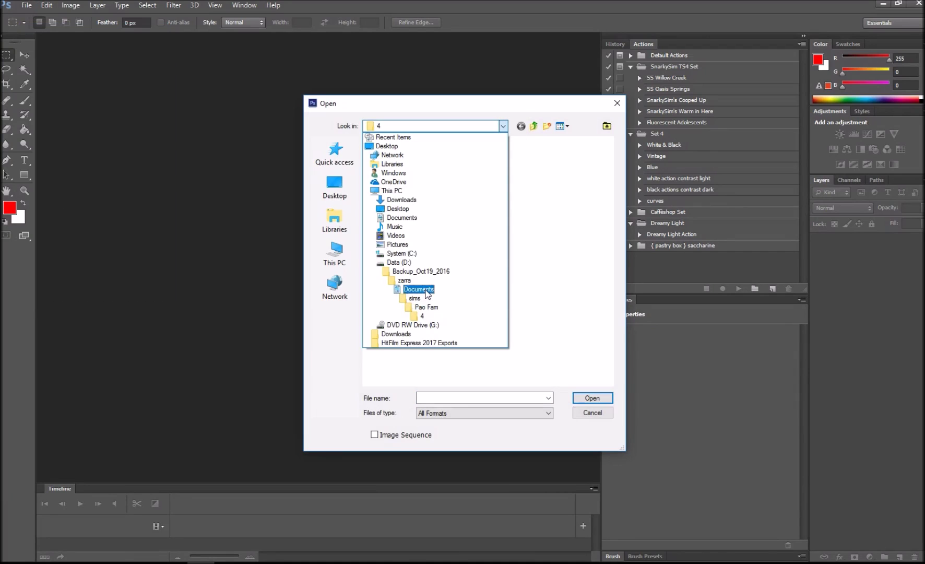
click(426, 292)
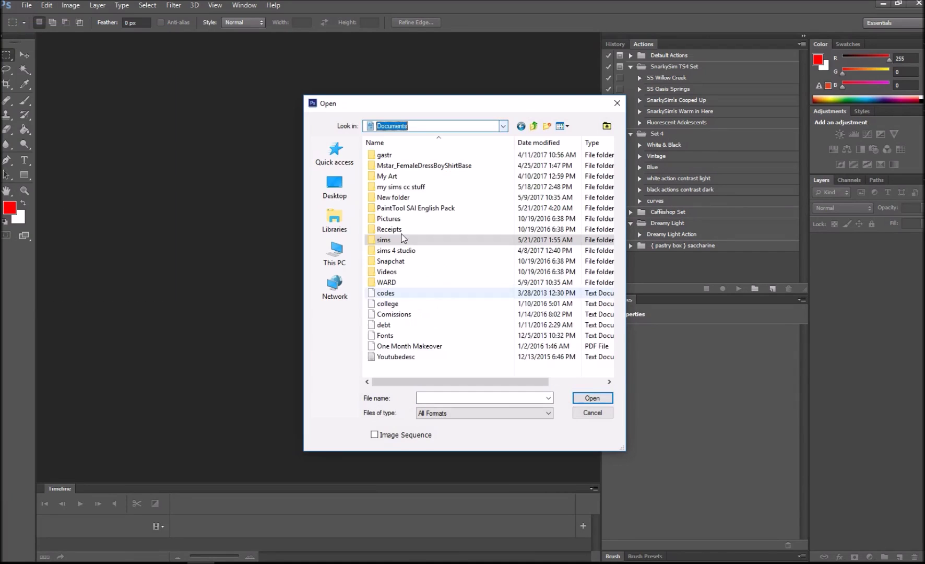
double_click(449, 187)
double_click(401, 263)
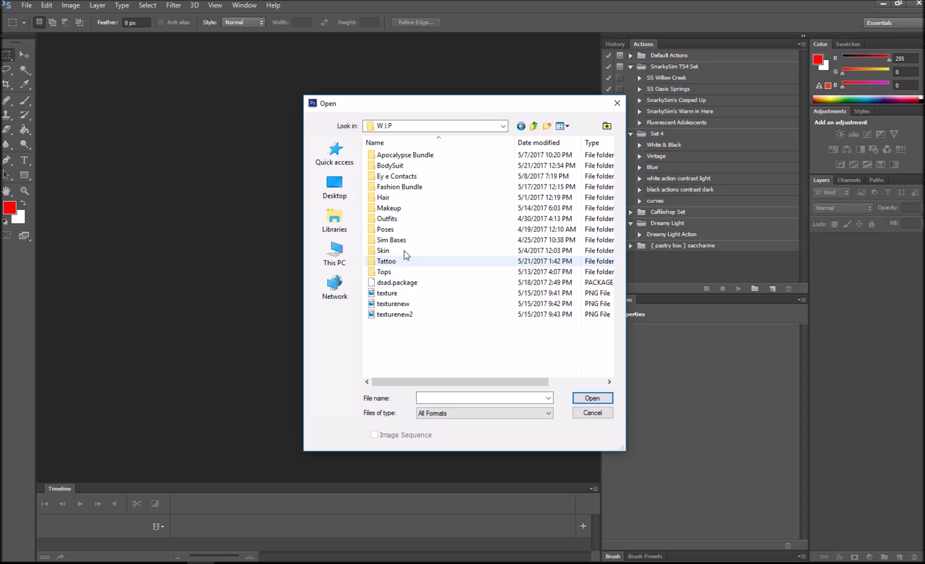
double_click(406, 266)
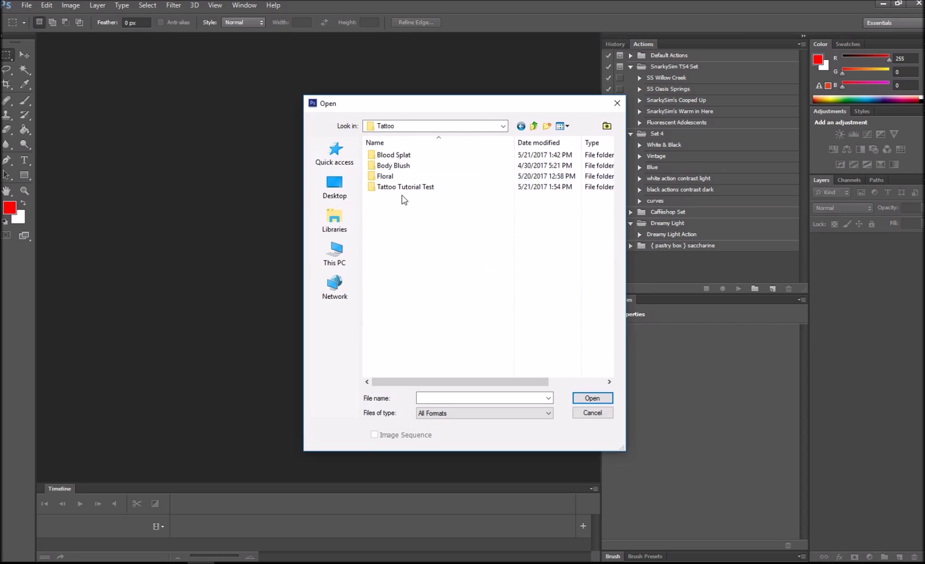
double_click(402, 188)
double_click(442, 179)
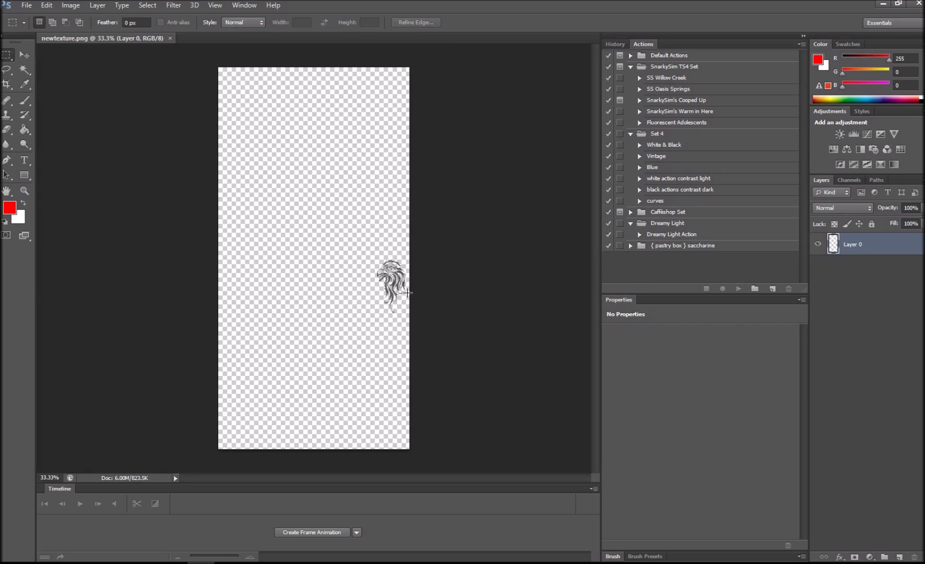
Zoom in and apply a Curves adjustment bent down to darken the eagle.
click(24, 190)
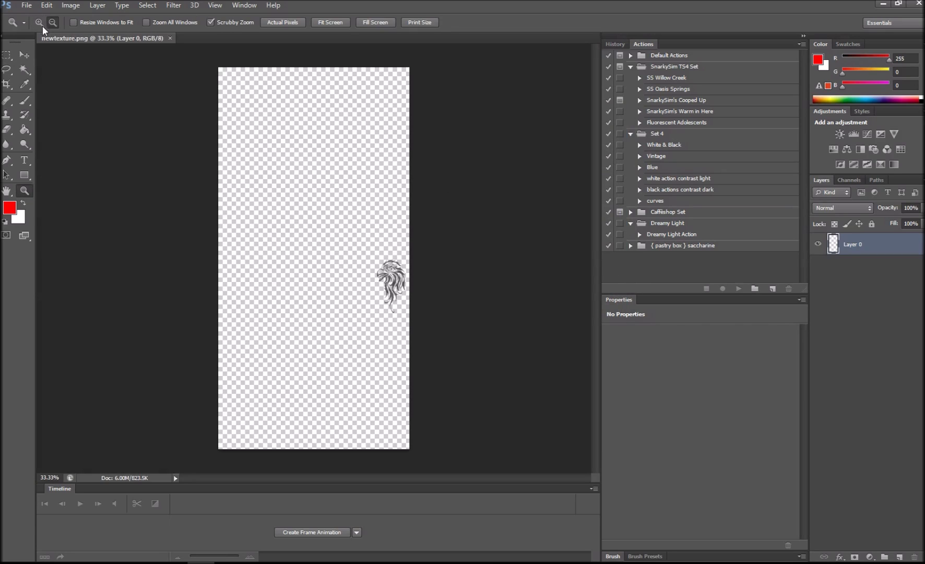
drag(375, 325, 469, 211)
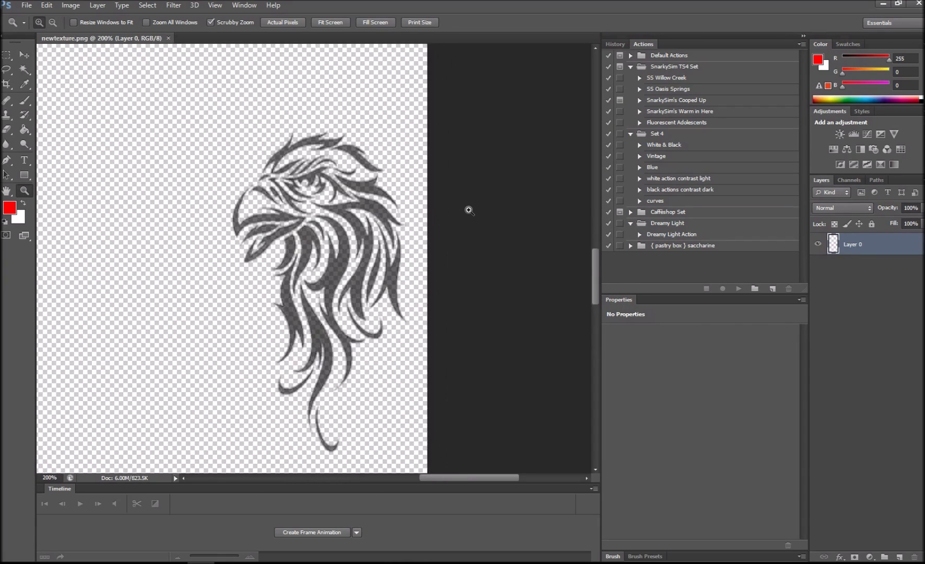
click(70, 5)
mouse_move(156, 33)
click(220, 56)
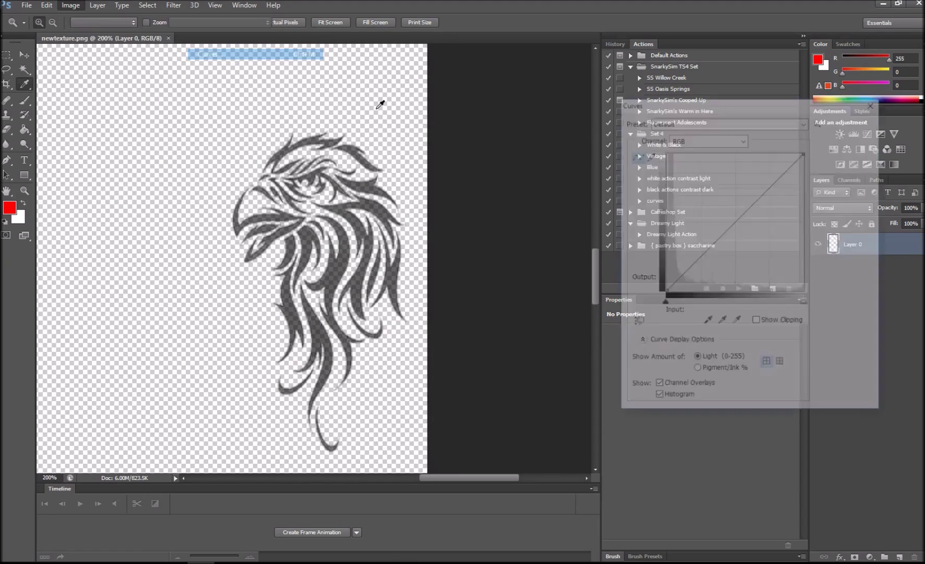
drag(734, 221, 788, 269)
click(855, 120)
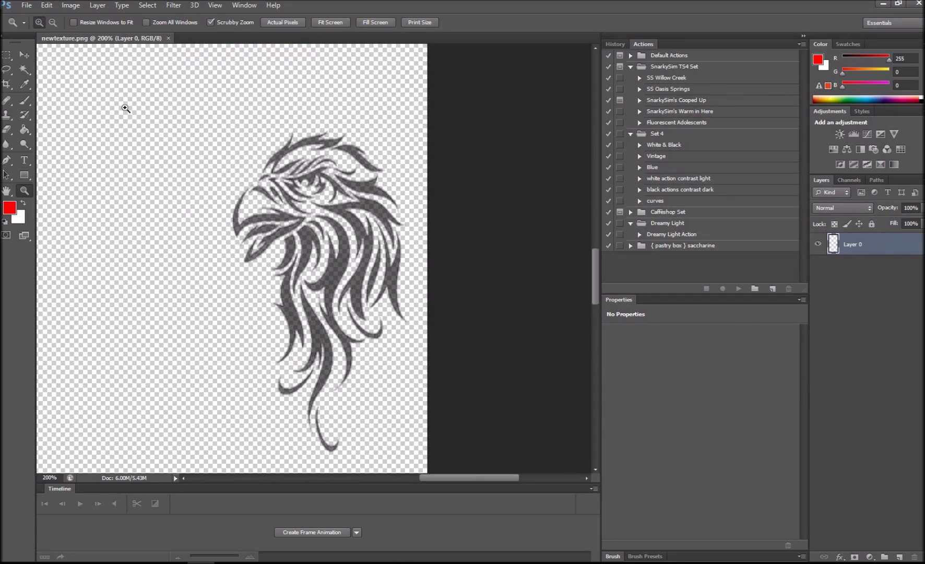
Select all and try a Levels midtone shift, then discard it.
click(147, 5)
click(144, 14)
click(71, 5)
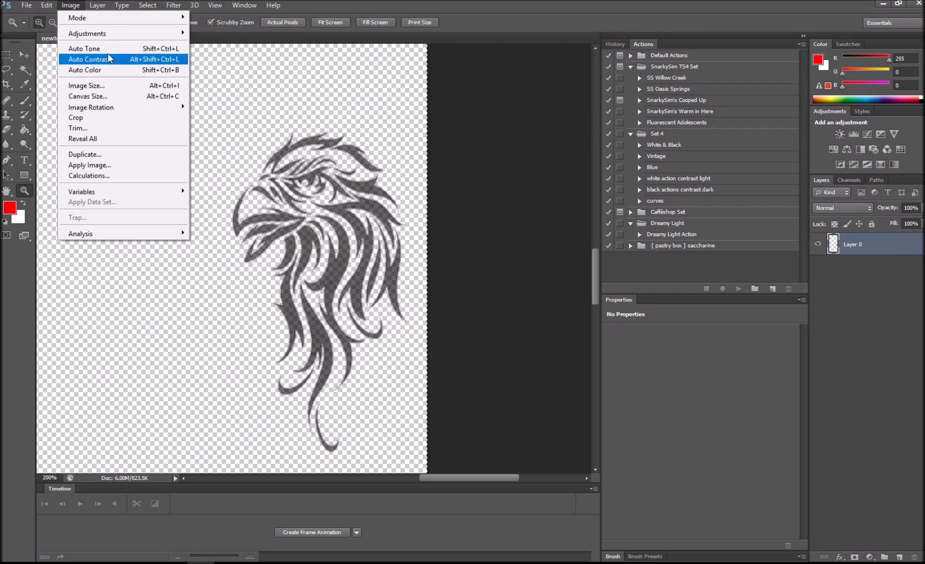
mouse_move(116, 34)
click(223, 46)
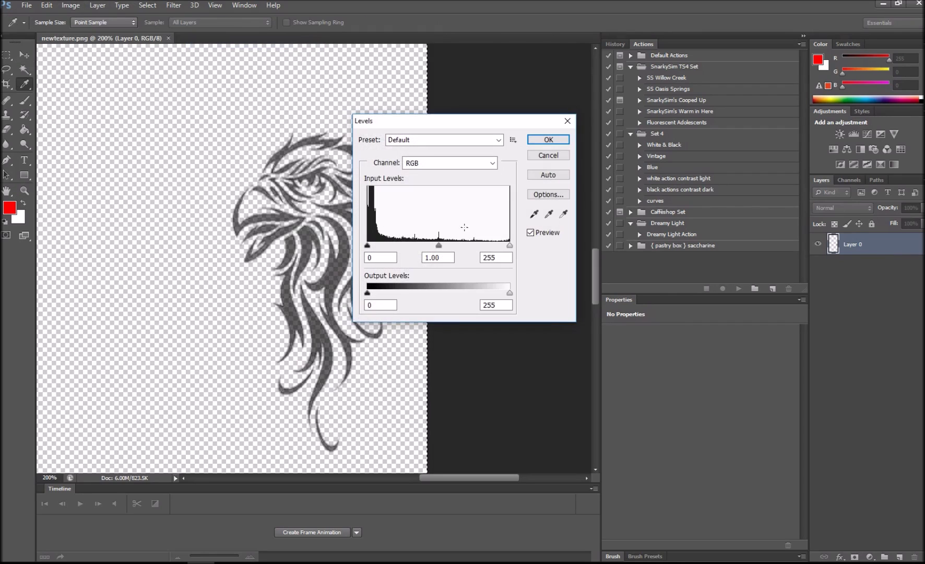
drag(439, 247, 377, 246)
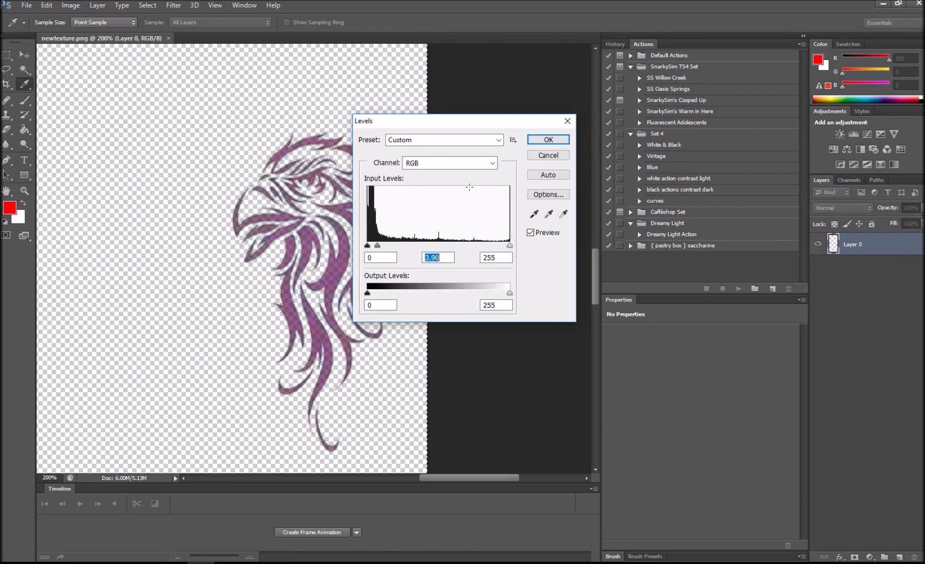
key(ctrl+space)
Close Levels, then try a steeper Curves adjustment and leave it unapplied.
key(Escape)
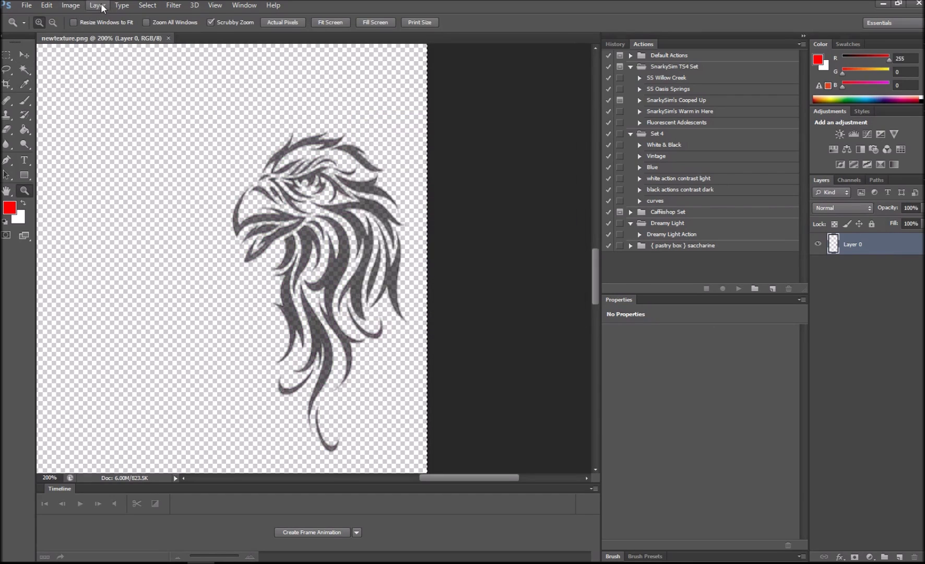
click(71, 5)
mouse_move(126, 34)
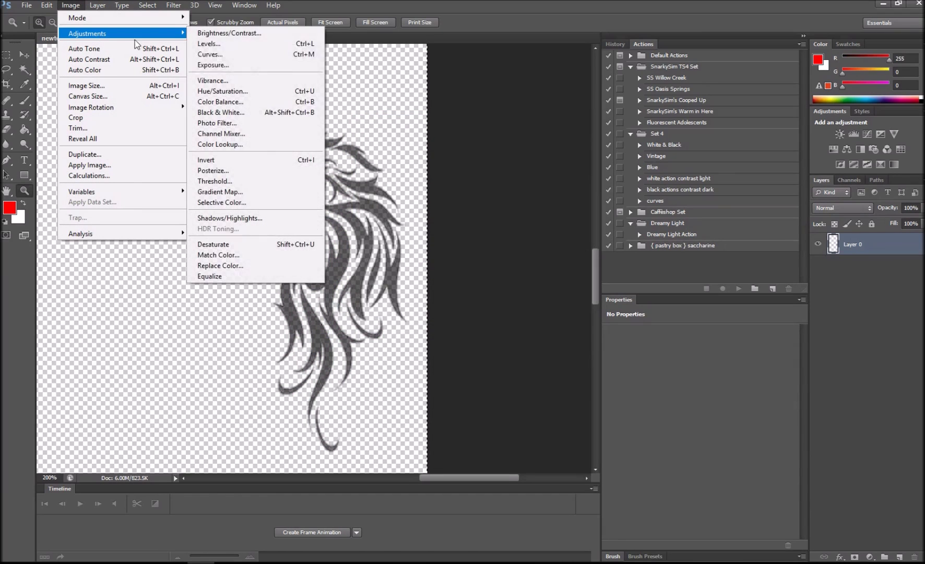
click(307, 54)
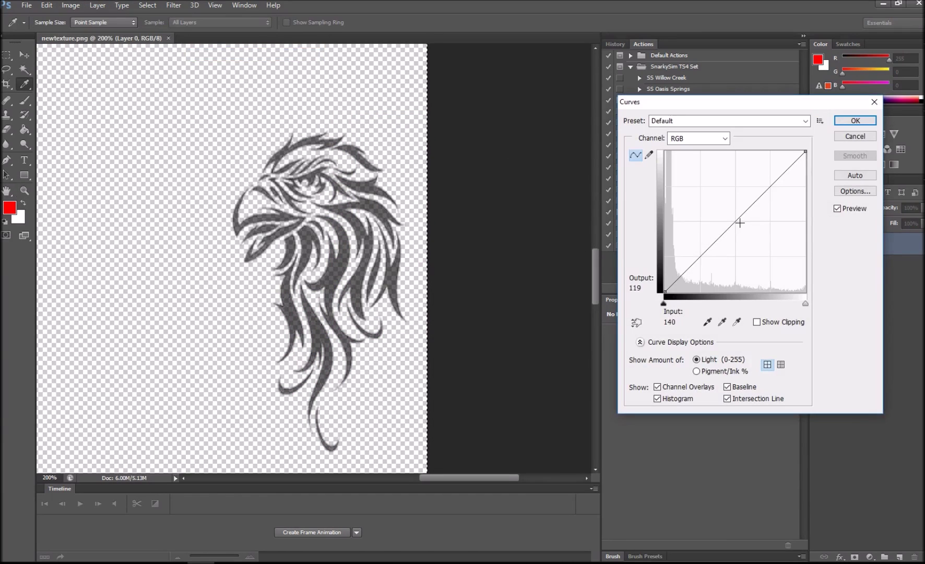
drag(739, 223, 781, 264)
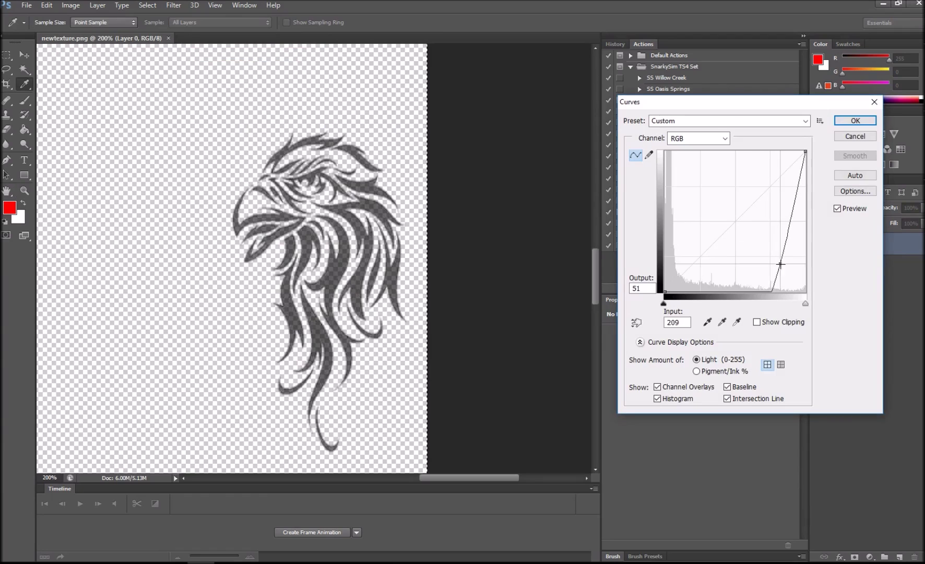
click(869, 139)
key(z)
Apply Brightness/Contrast with Brightness -150 and Contrast 91.
click(71, 5)
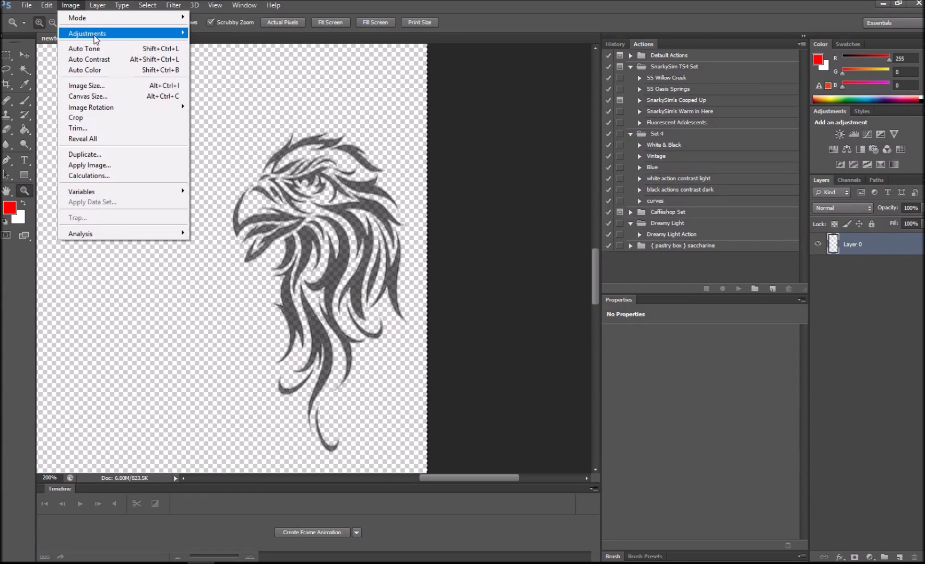
mouse_move(94, 34)
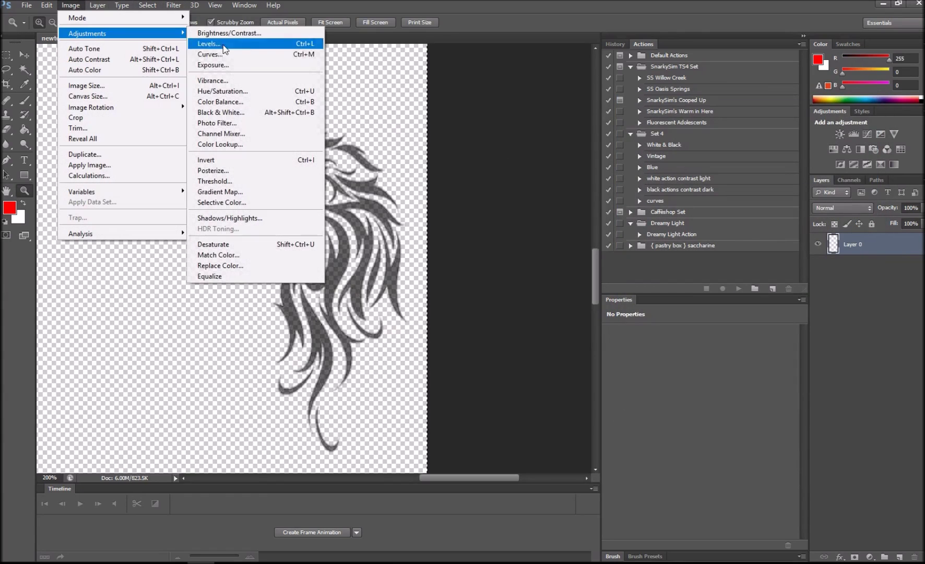
click(248, 33)
drag(438, 191, 488, 220)
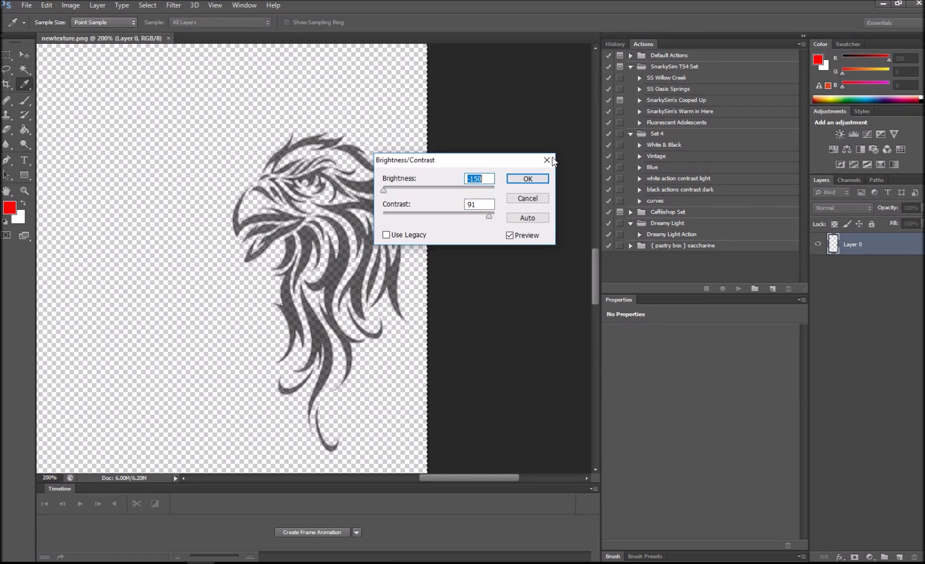
key(Return)
key(z)
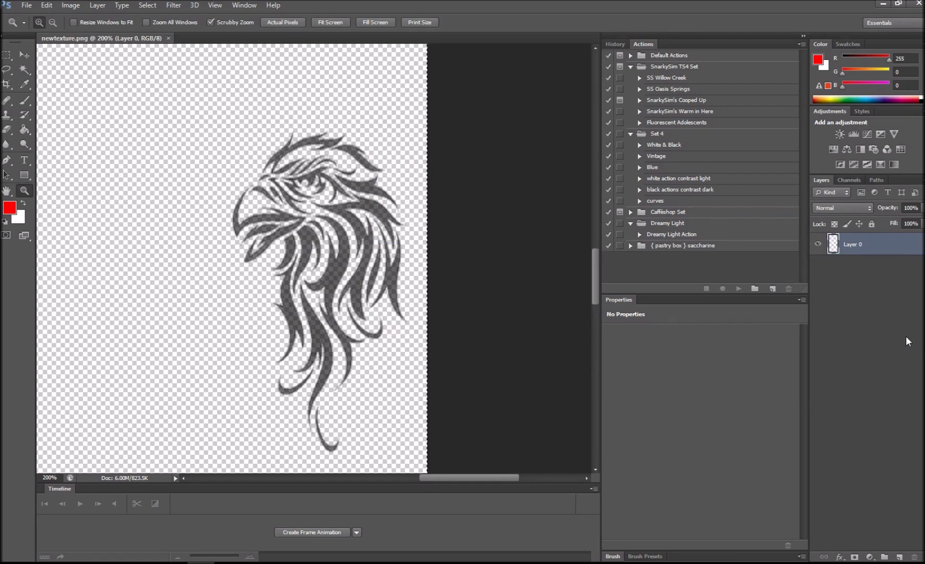
Duplicate the eagle onto a new layer set to Multiply blending.
key(ctrl+shift+alt+e)
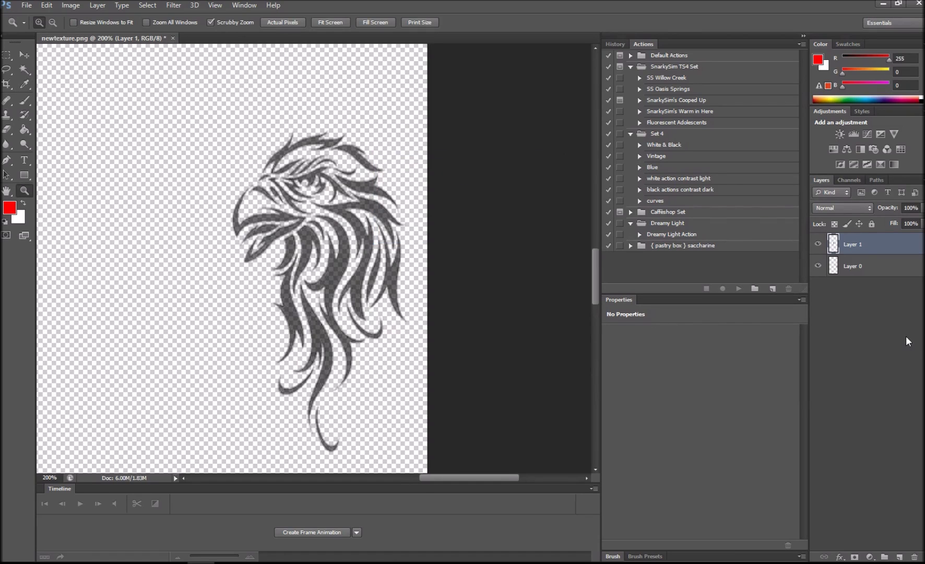
click(854, 208)
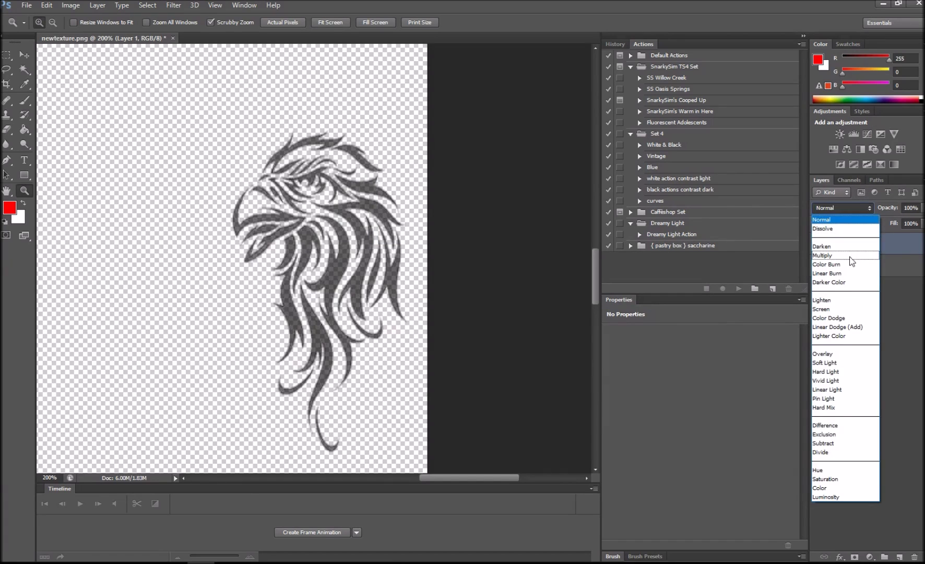
click(846, 255)
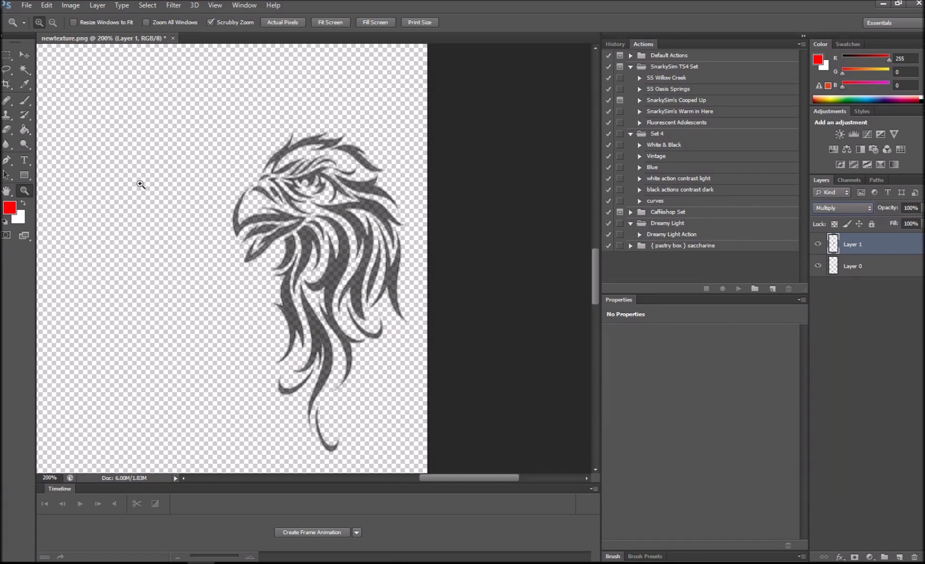
click(53, 22)
click(177, 110)
click(177, 110)
click(177, 110)
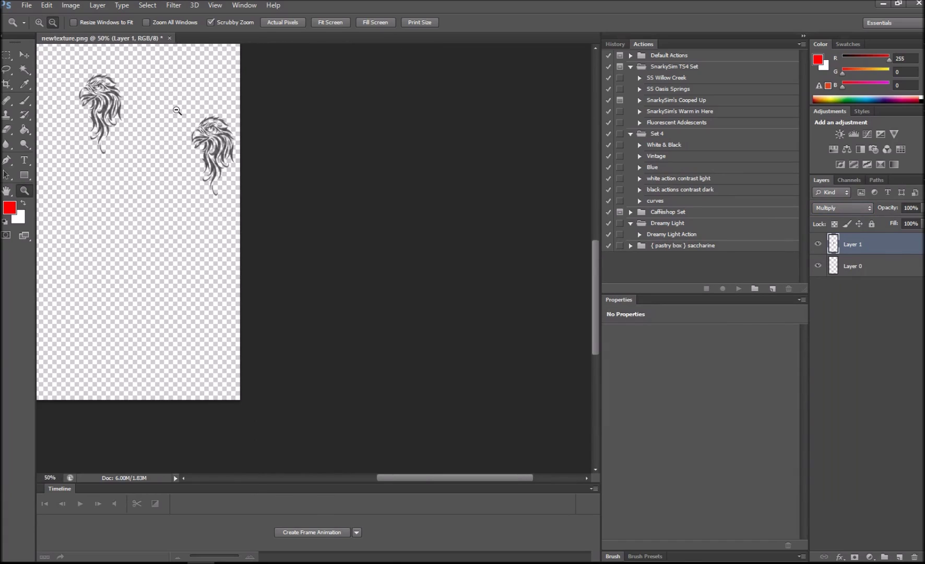
Align the Multiply copy exactly over the original eagle and adjust its opacity.
click(24, 55)
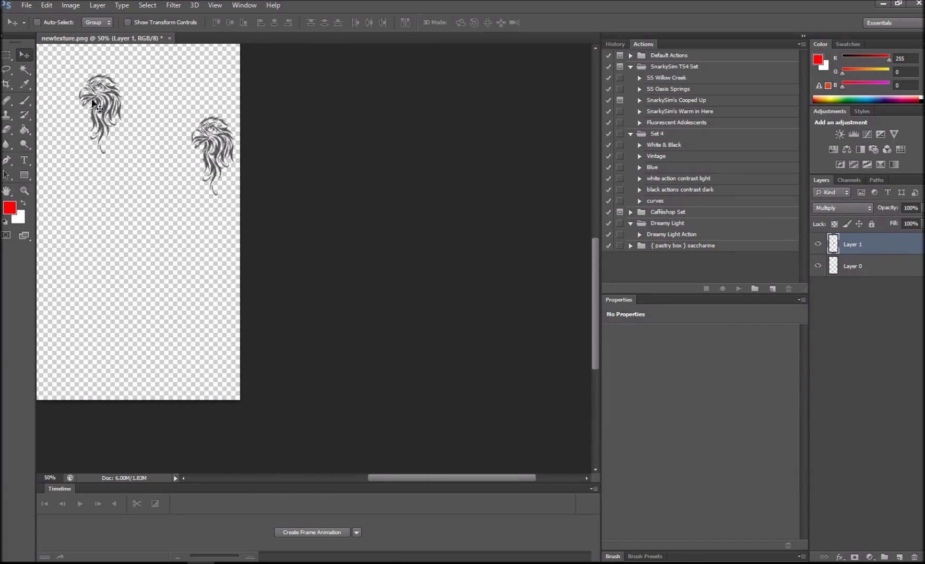
drag(114, 119, 222, 153)
key(z)
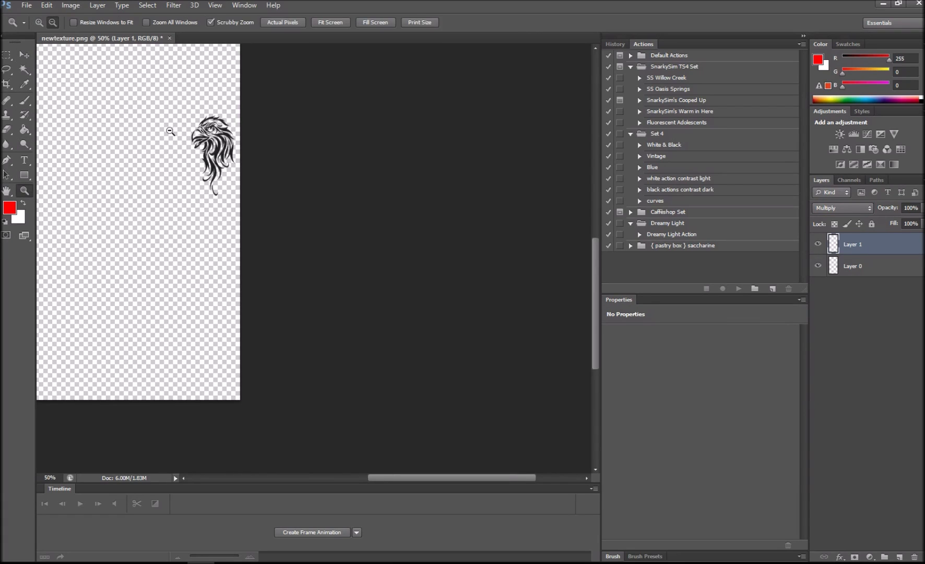
click(199, 116)
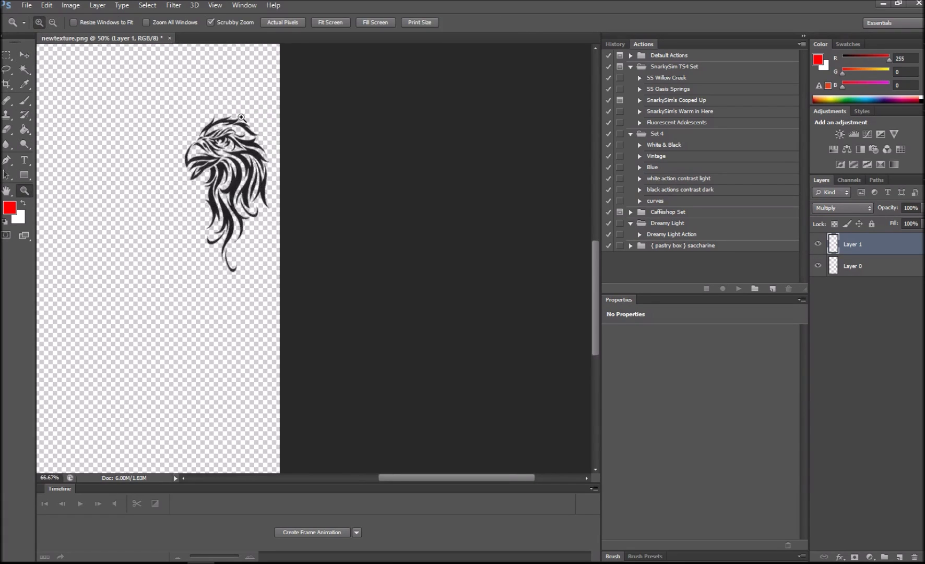
click(238, 116)
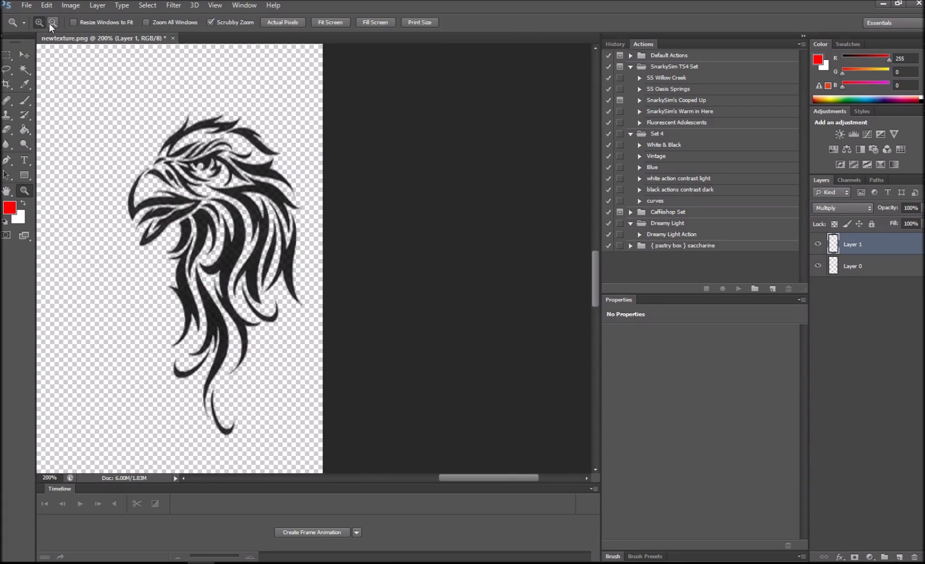
click(139, 176)
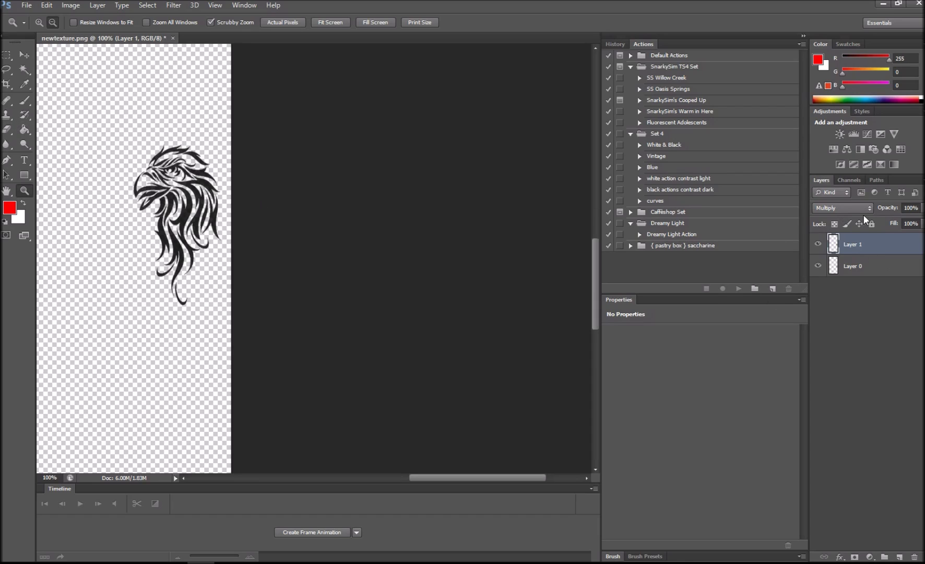
mouse_move(921, 215)
mouse_down()
mouse_move(864, 223)
mouse_move(922, 229)
mouse_up()
Merge the visible eagle layers into a single Layer 1 and zoom out.
right_click(887, 249)
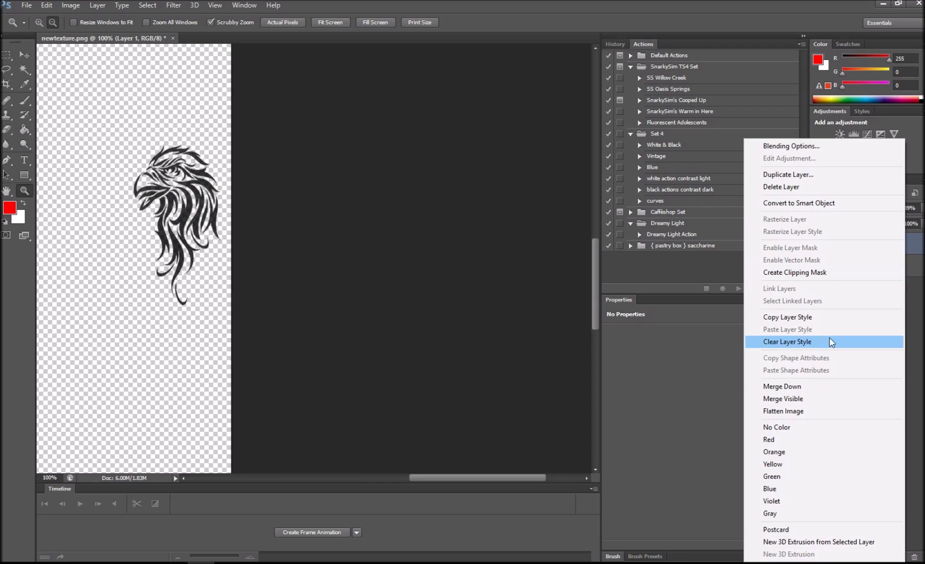
click(814, 398)
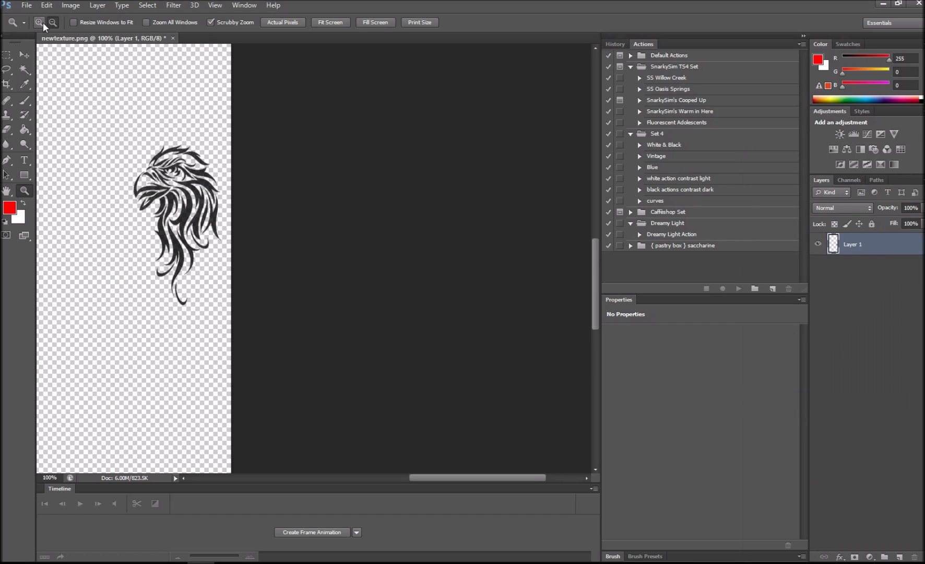
alt+click(128, 209)
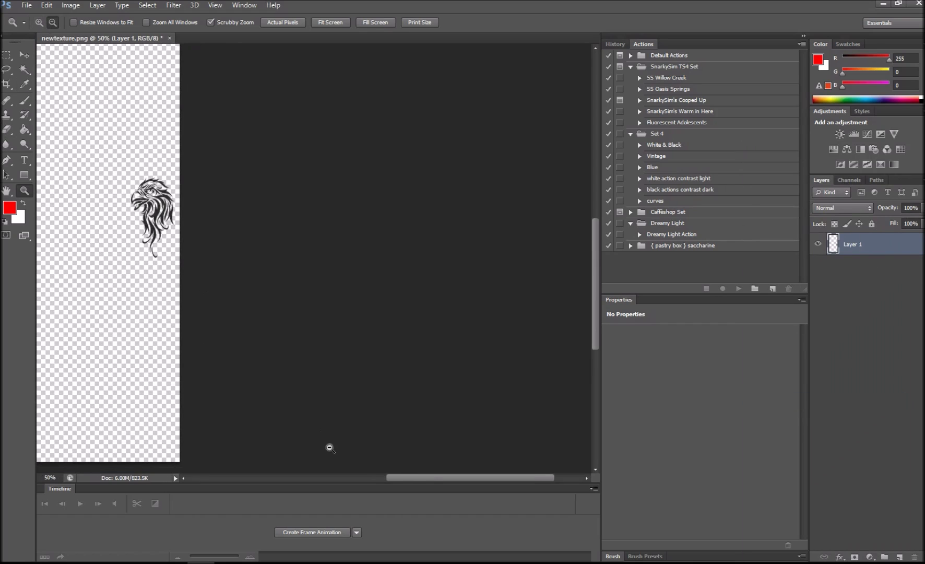
drag(430, 476, 349, 469)
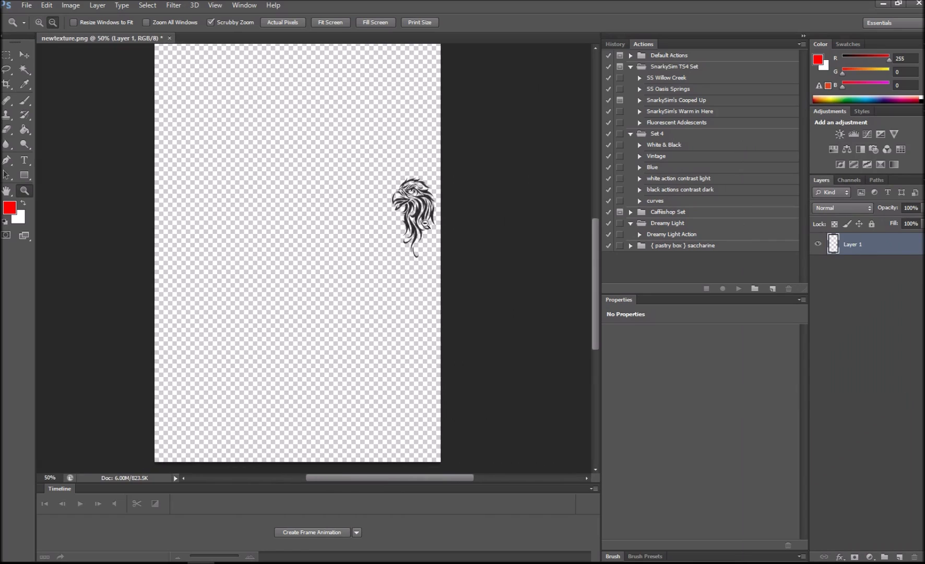
alt+click(424, 223)
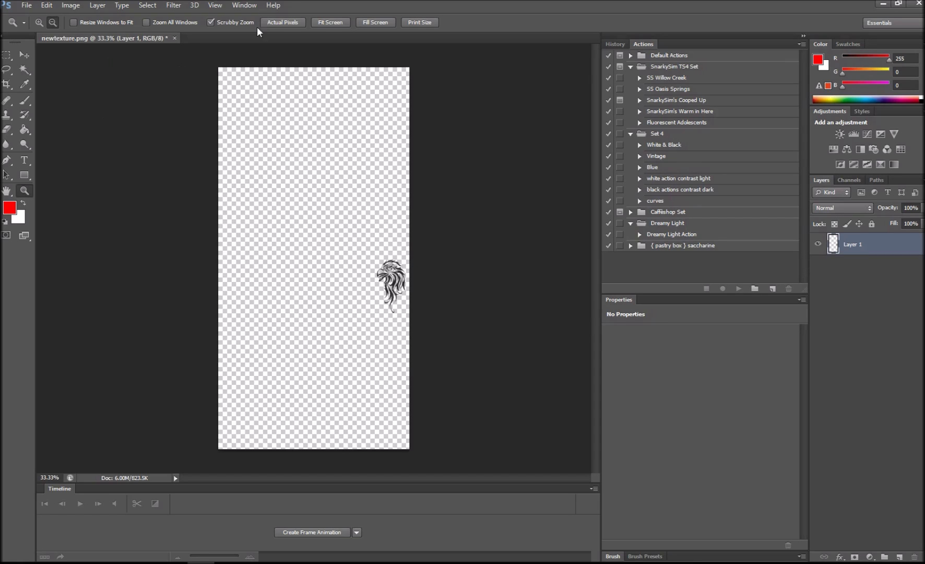
Apply a Sharpen filter to the eagle texture and zoom in on it.
click(177, 6)
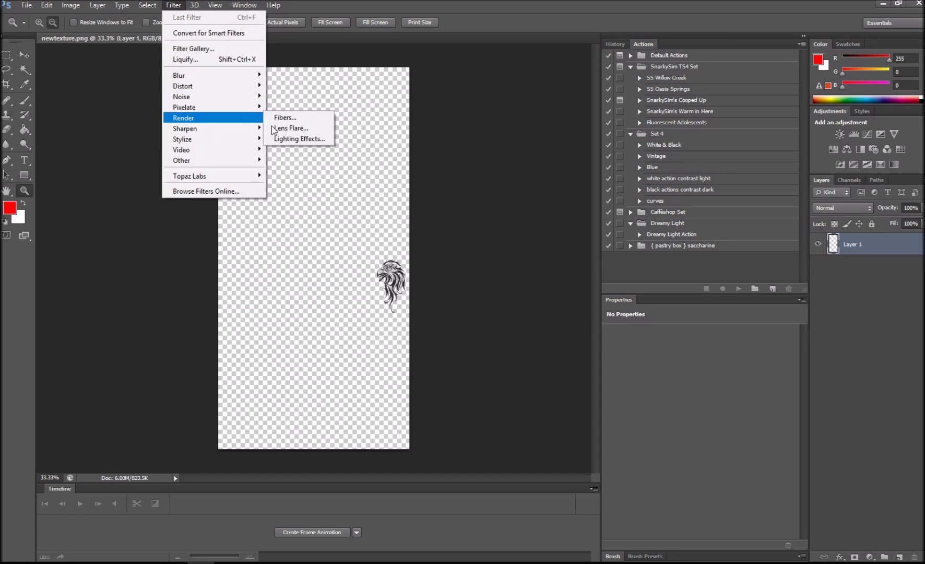
mouse_move(239, 129)
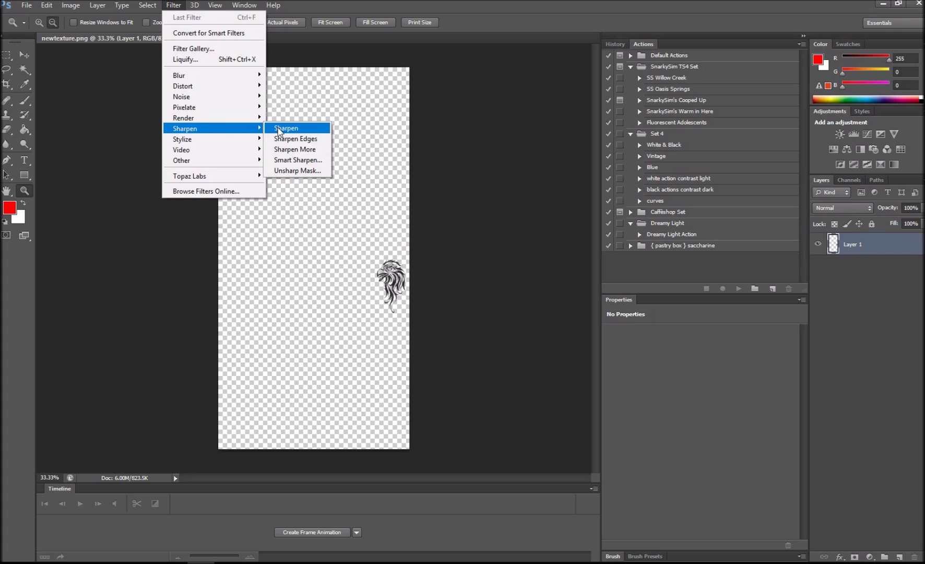
click(277, 130)
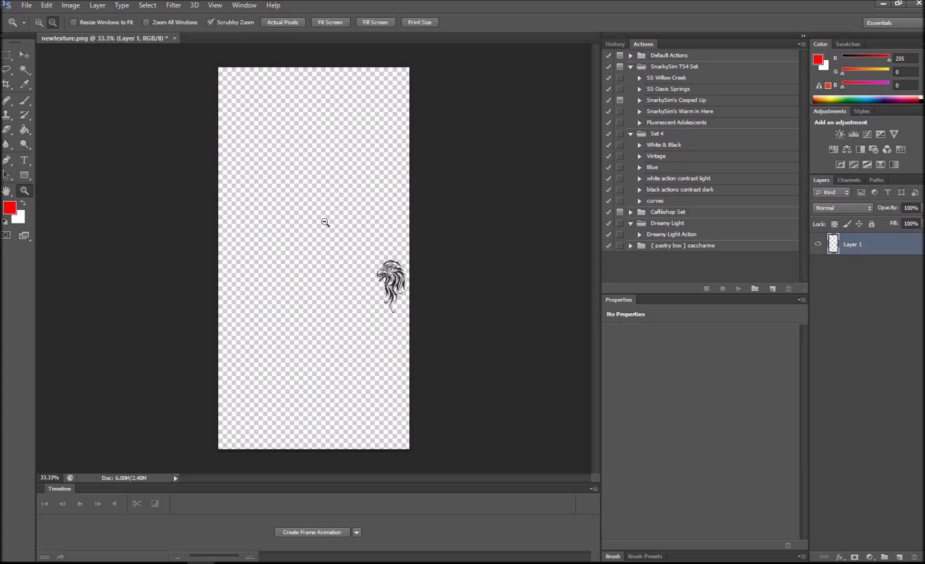
click(433, 307)
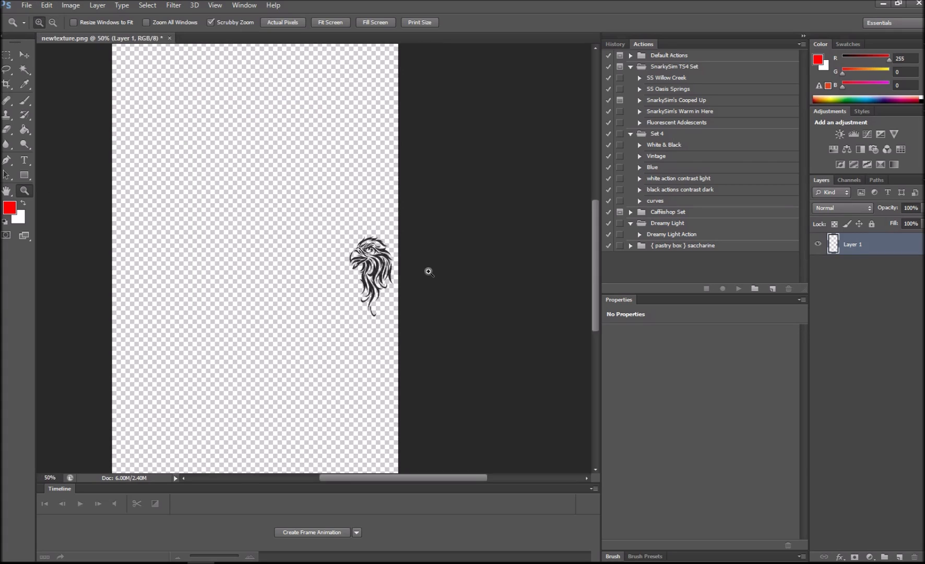
Save the eagle texture from Photoshop as newtexture.dds with DXT5 (Interpolated Alpha) compression.
click(26, 6)
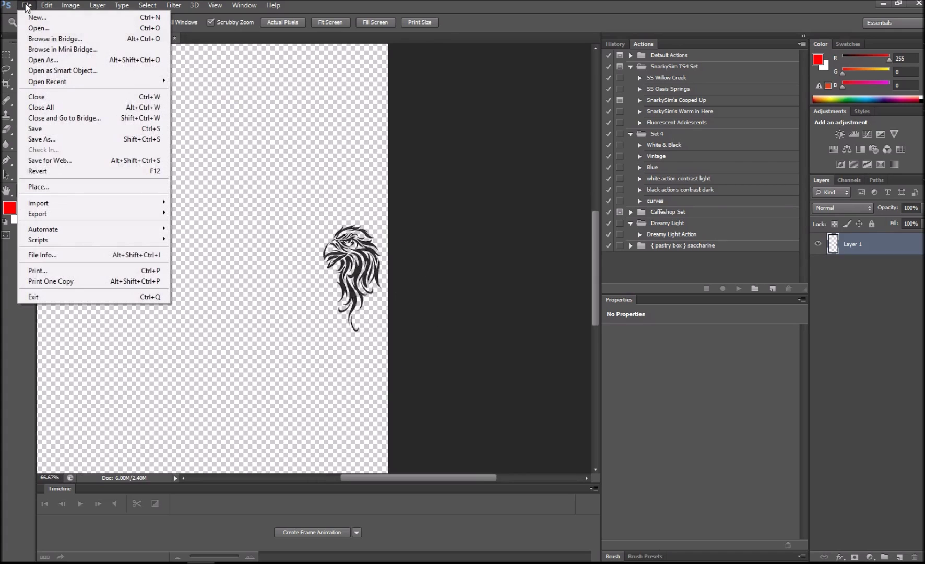
click(80, 142)
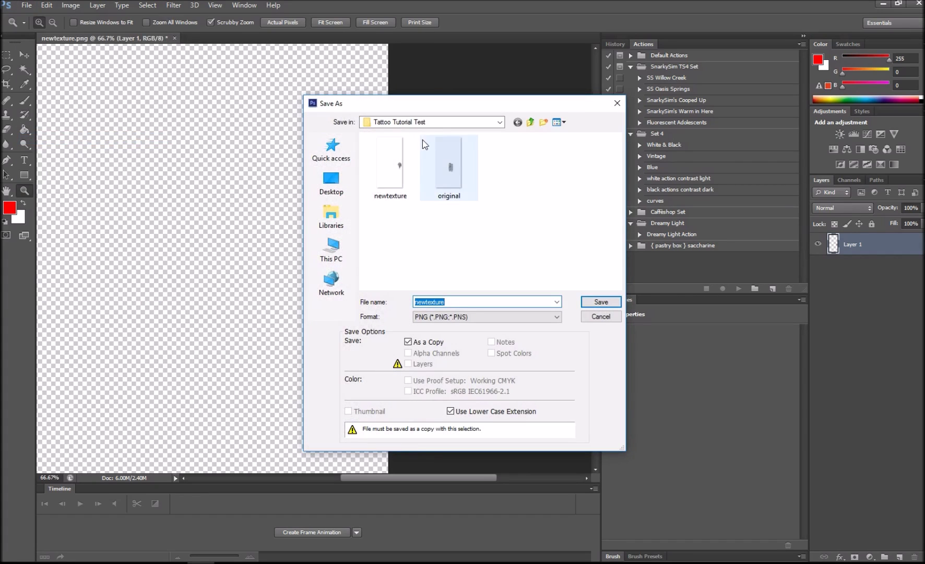
click(523, 317)
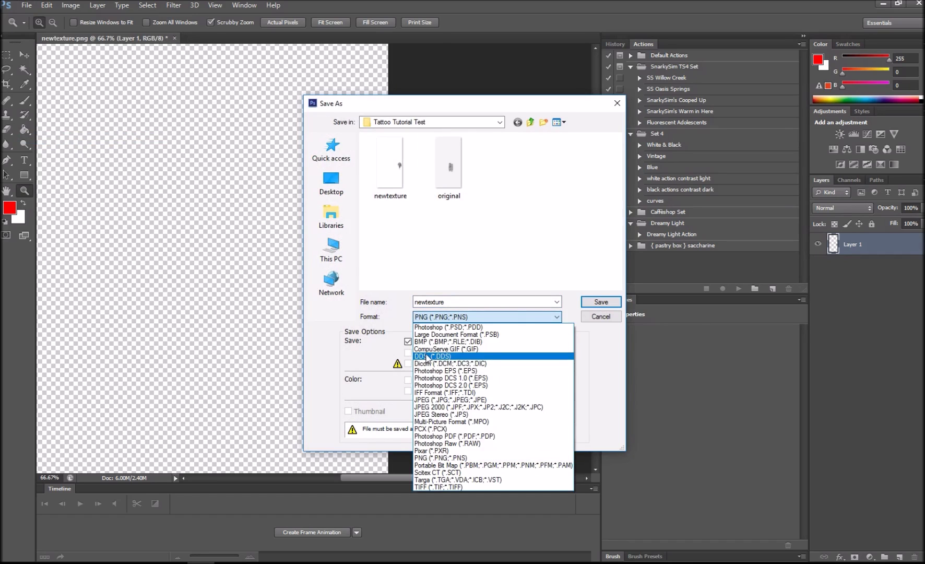
click(401, 317)
click(418, 316)
click(448, 356)
click(601, 302)
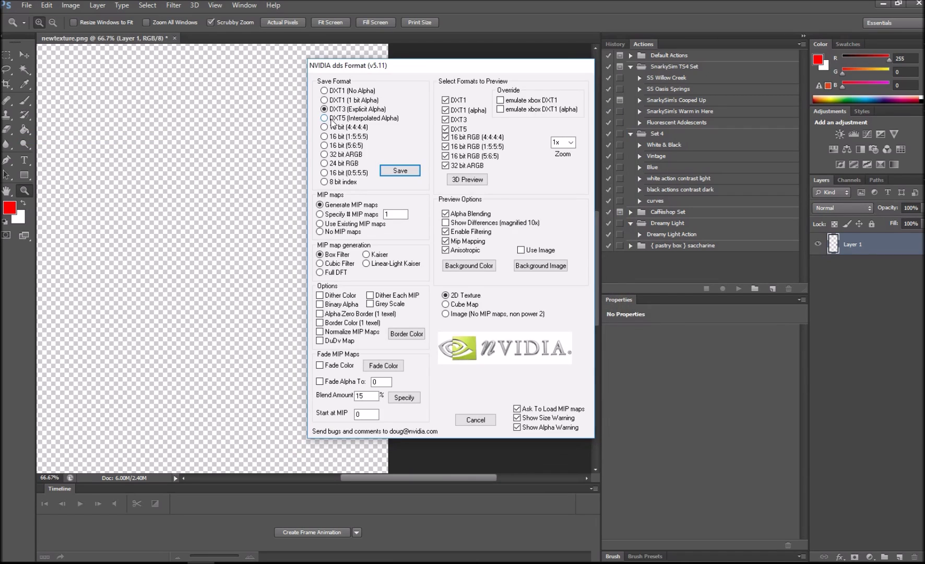
click(401, 174)
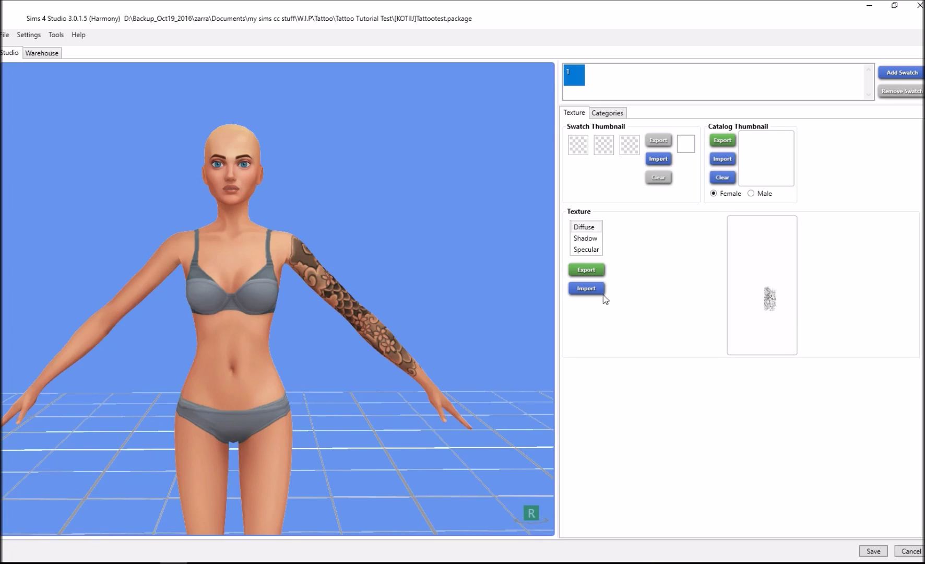
Import newtexture.dds as the diffuse texture, replacing the flowered sleeve tattoo.
click(599, 292)
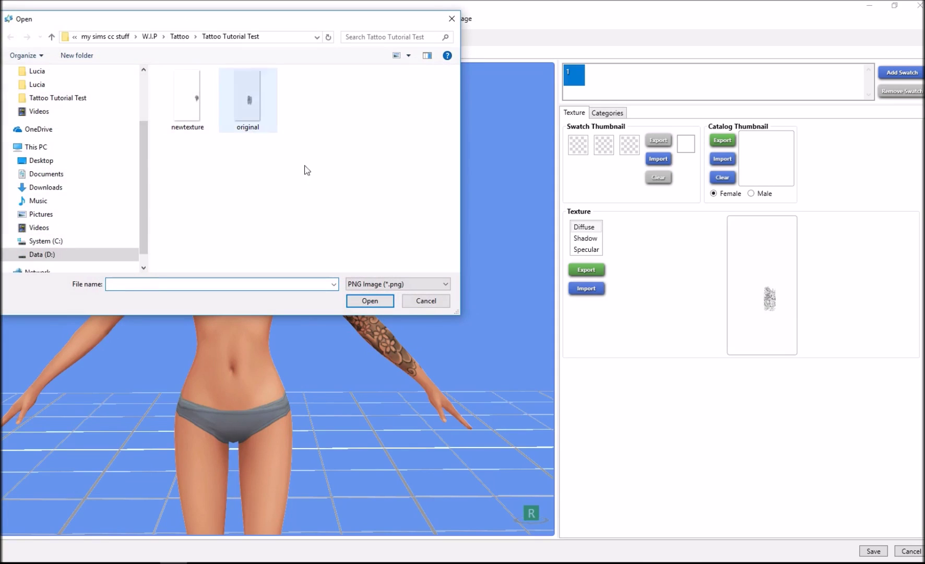
click(401, 286)
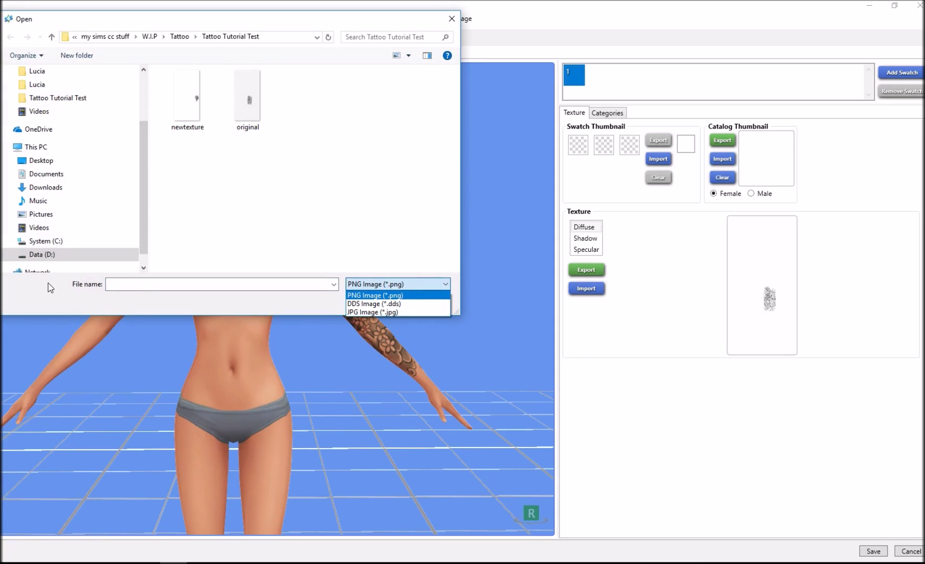
click(78, 287)
click(406, 285)
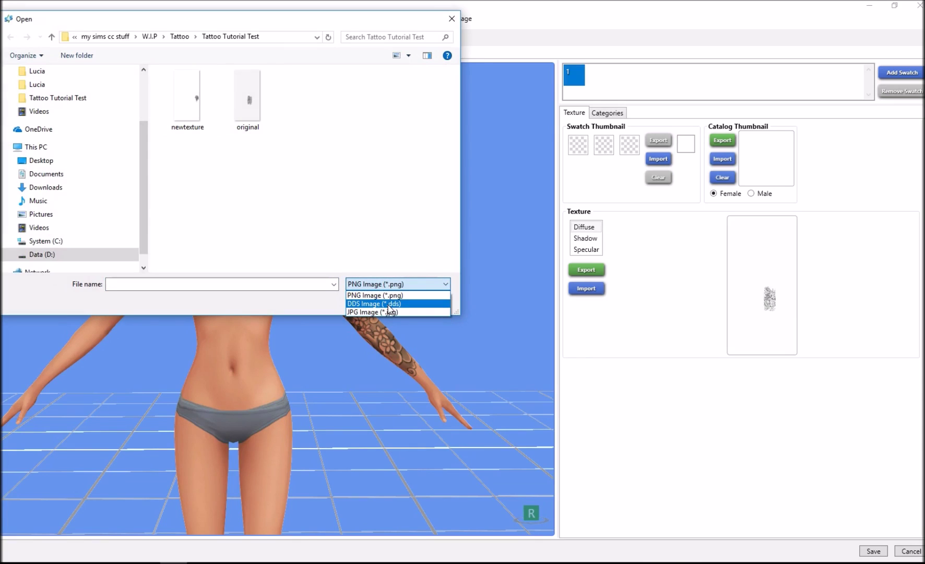
click(388, 304)
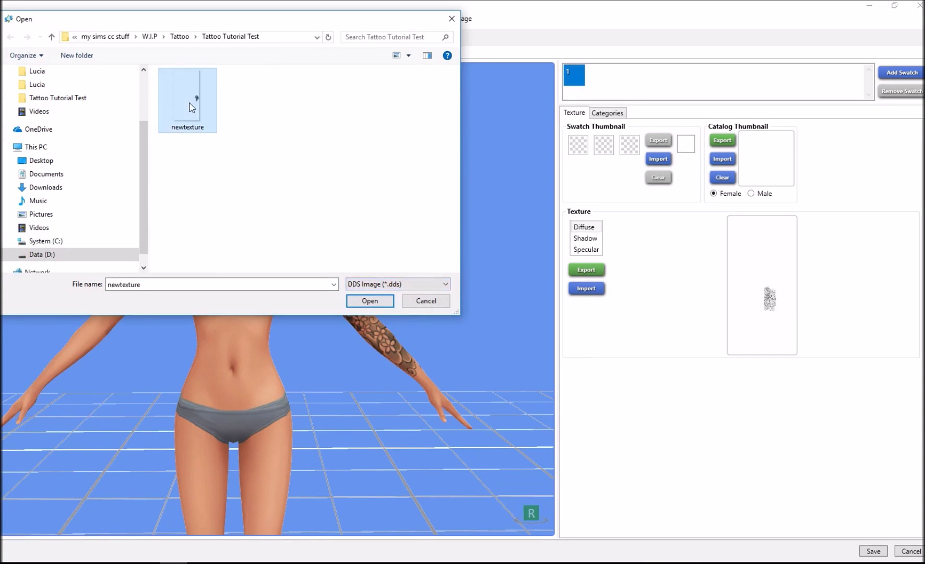
double_click(190, 103)
Orbit and zoom around the sim to inspect the eagle tattoo on her arm.
drag(239, 308, 363, 284)
scroll(428, 334, up, 2)
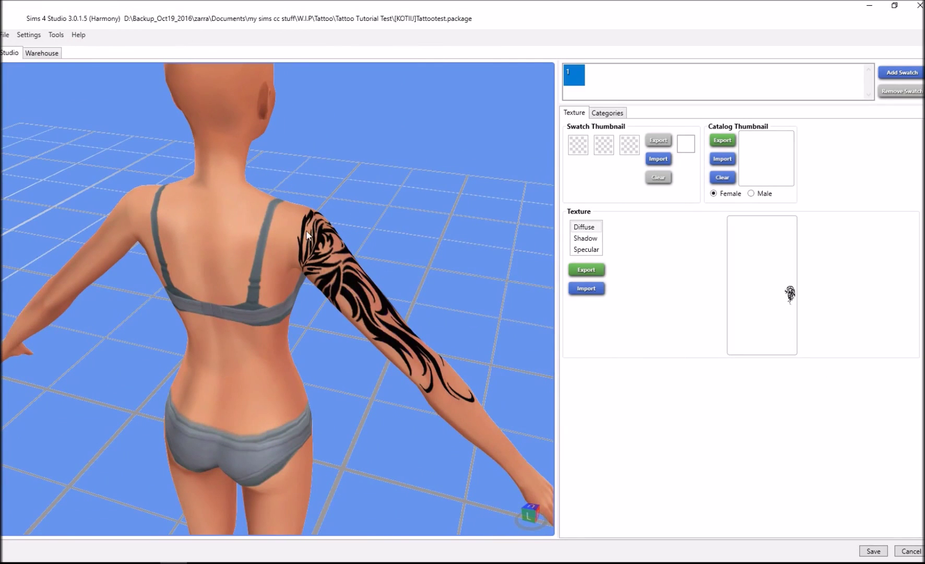
drag(306, 231, 131, 422)
drag(293, 244, 357, 273)
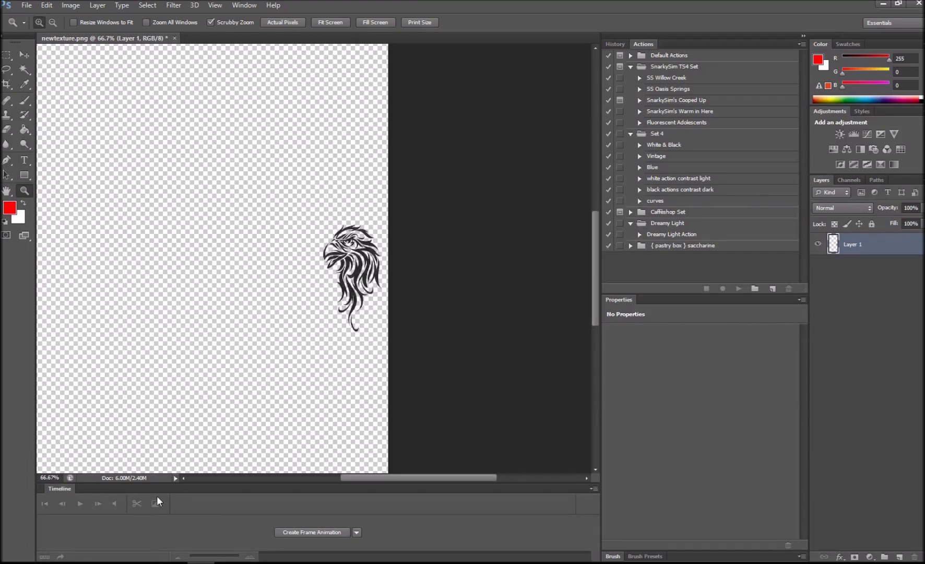
Nudge the eagle about 25 px lower and overwrite newtexture.dds with the updated DXT5 version.
key(v)
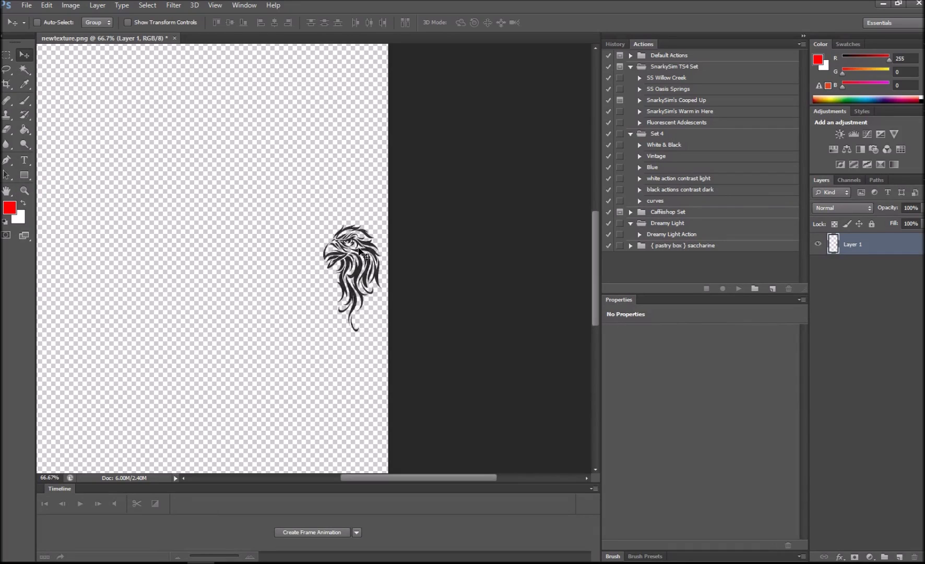
mouse_move(366, 253)
mouse_down()
mouse_move(370, 244)
mouse_move(368, 256)
mouse_up()
click(26, 5)
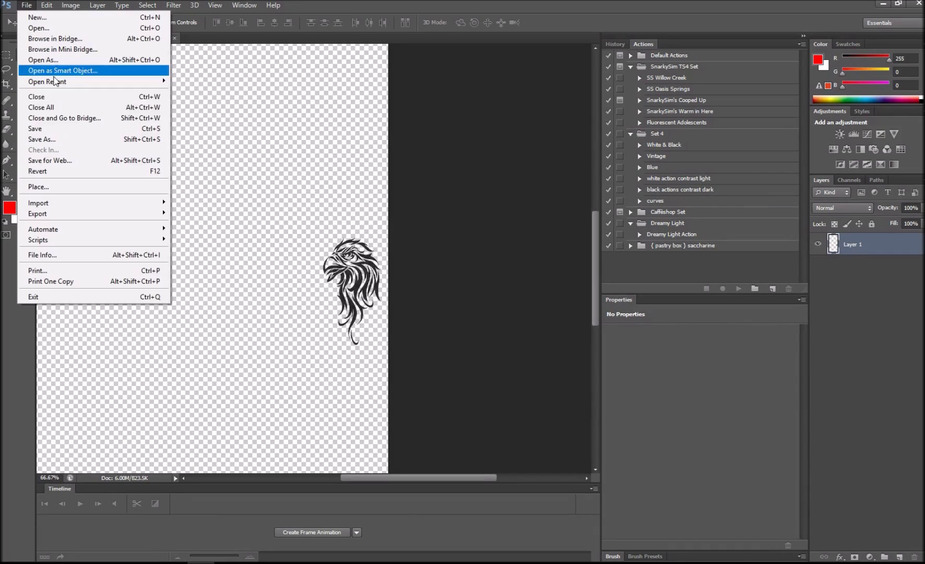
click(66, 134)
click(557, 316)
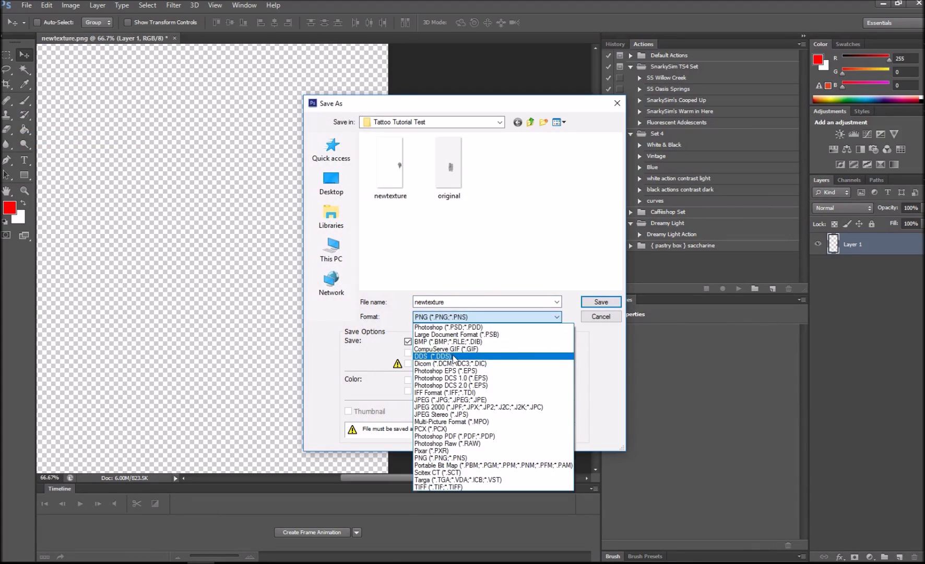
click(470, 351)
click(600, 301)
click(441, 214)
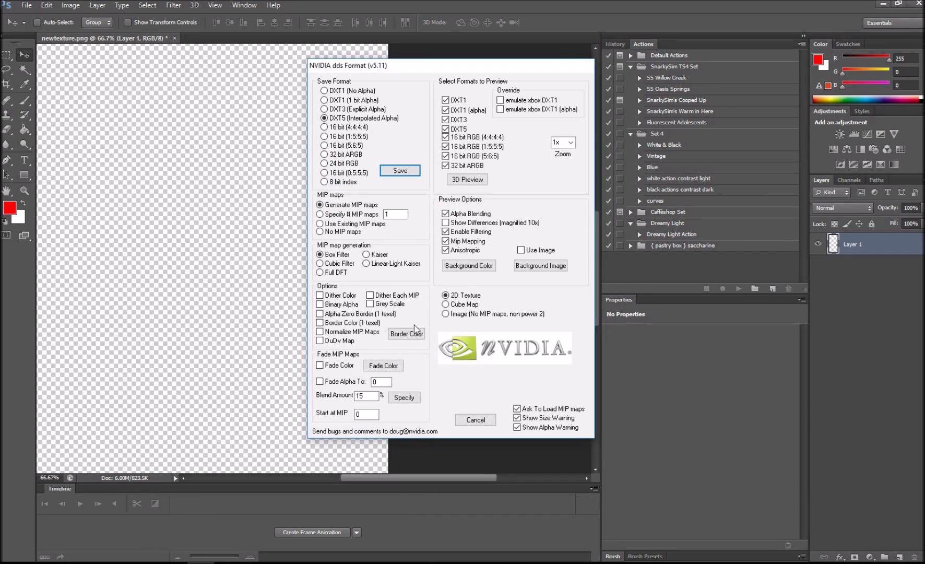
click(398, 172)
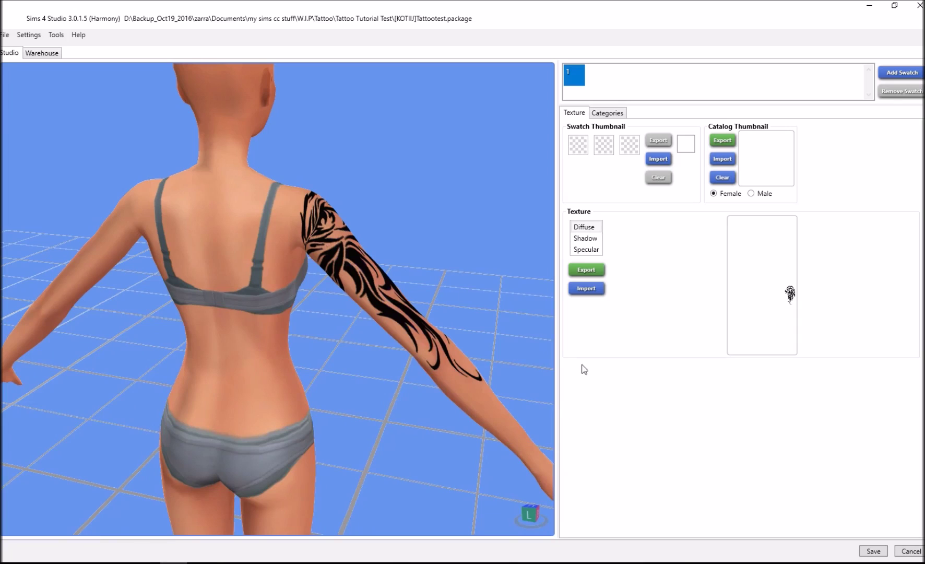
click(586, 288)
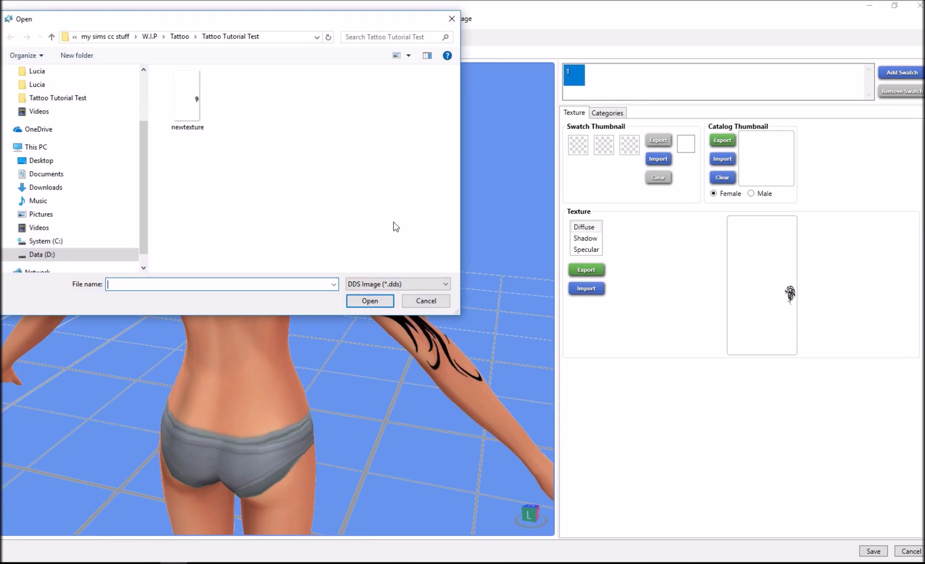
Load the updated newtexture and view the lowered eagle tattoo from a front three-quarter angle.
double_click(206, 113)
drag(419, 221, 169, 302)
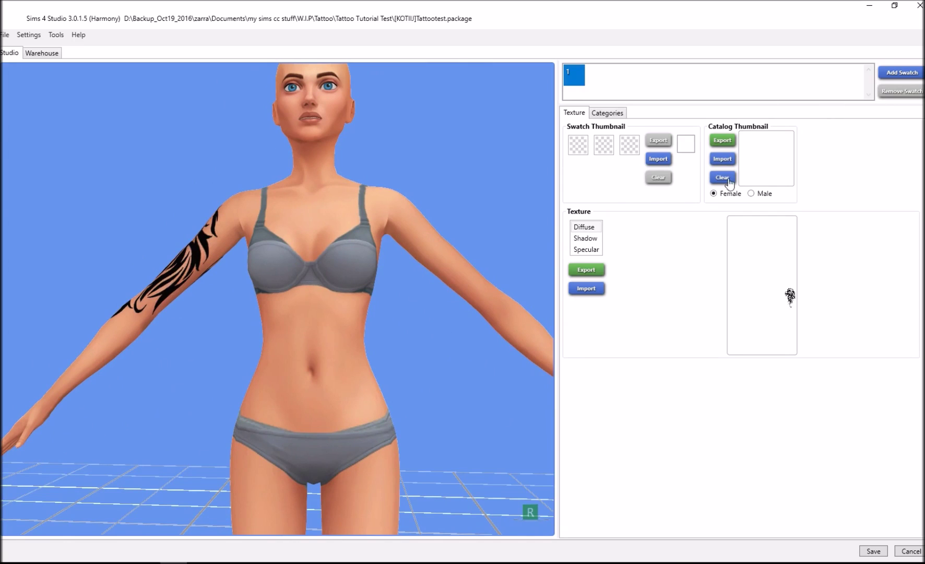
mouse_move(392, 285)
mouse_down()
mouse_move(605, 324)
mouse_move(809, 301)
mouse_move(249, 326)
mouse_move(390, 291)
mouse_up()
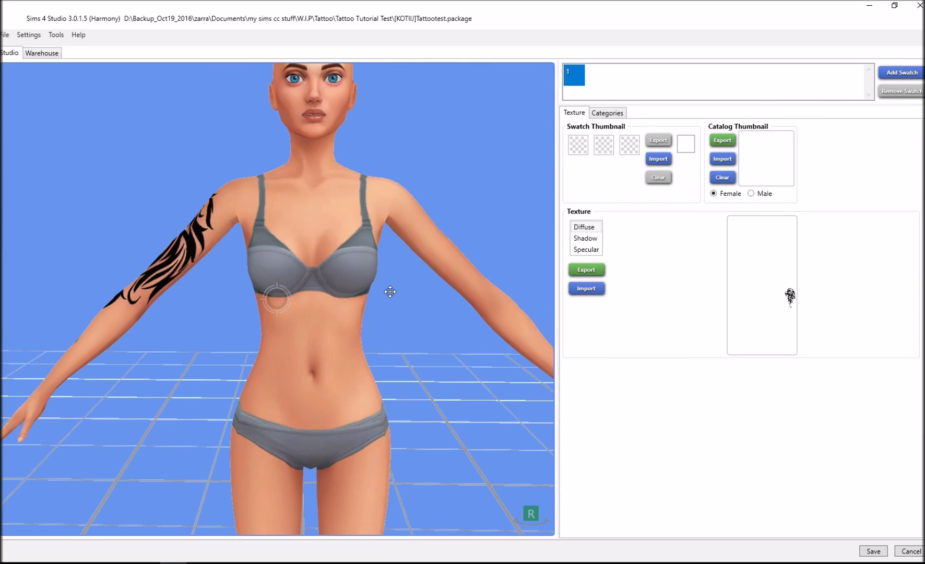
drag(347, 219, 325, 373)
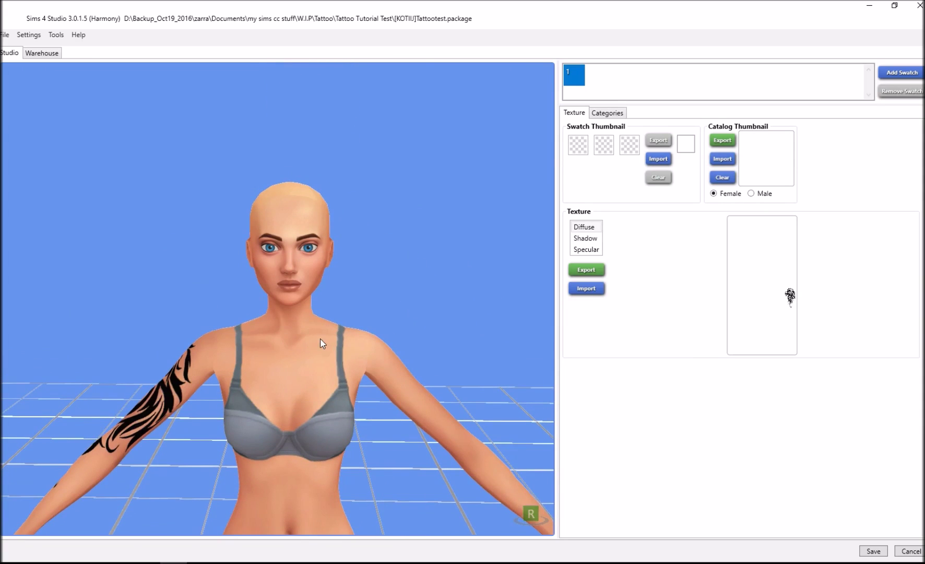
scroll(315, 336, up, 5)
scroll(256, 400, down, 5)
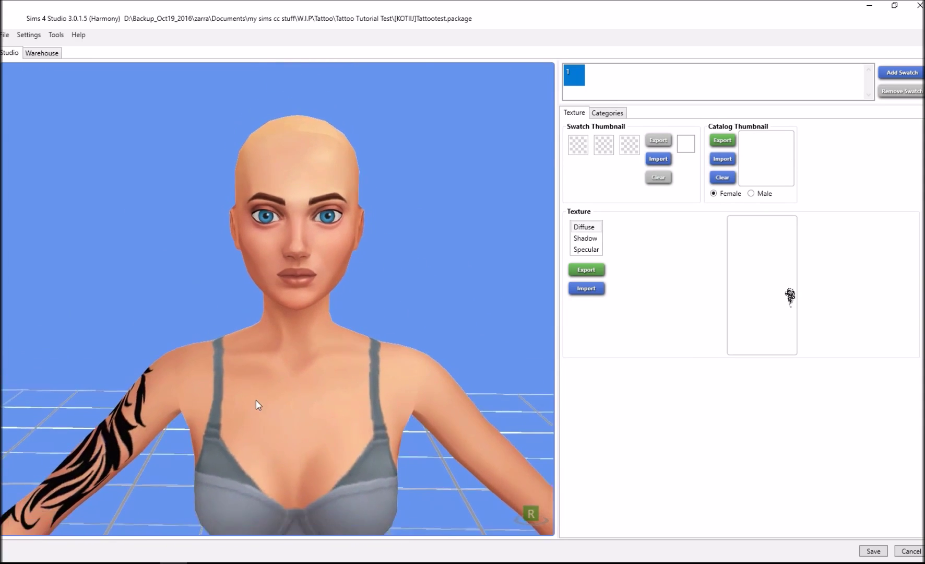
scroll(315, 341, down, 3)
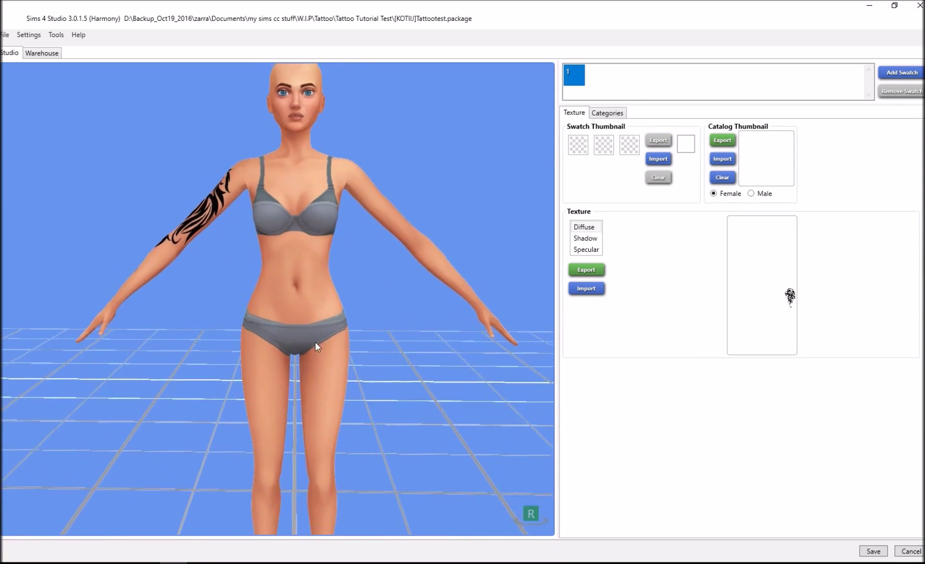
drag(308, 378, 335, 316)
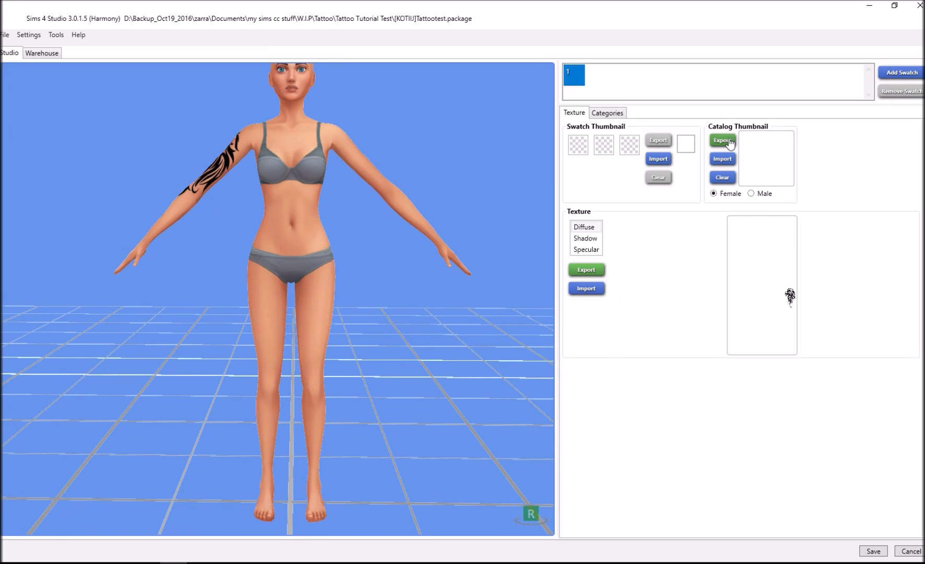
click(608, 113)
scroll(836, 407, down, 4)
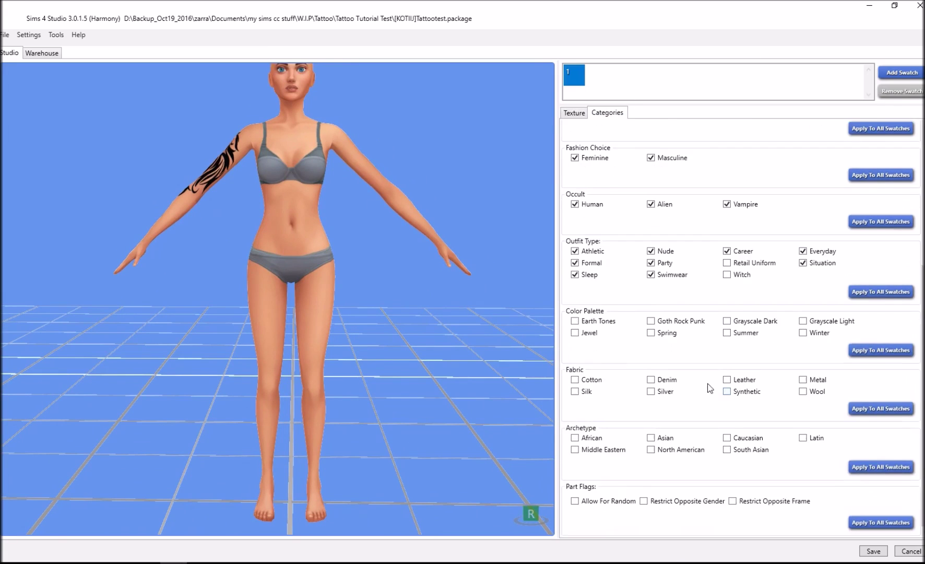
scroll(701, 386, up, 2)
scroll(701, 386, down, 2)
click(574, 113)
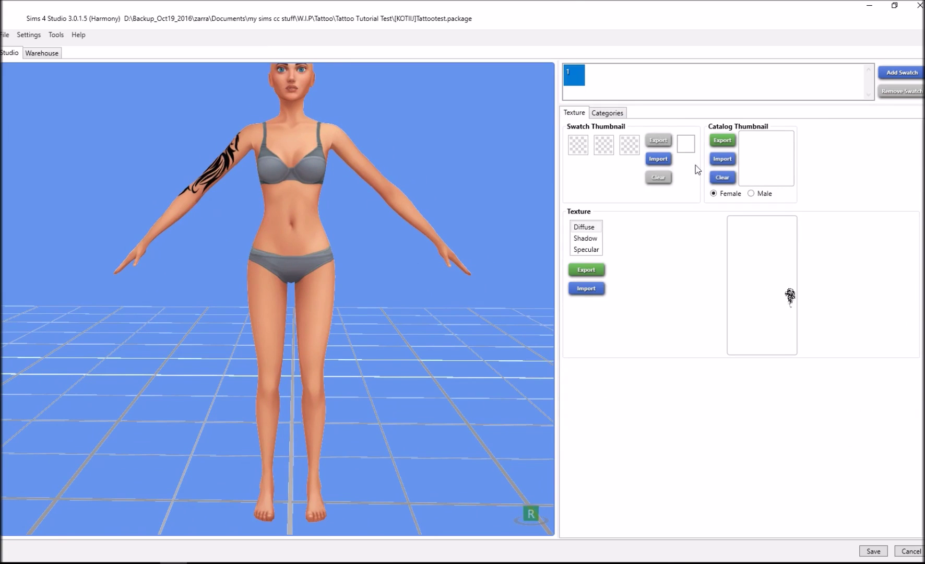
drag(190, 264, 435, 320)
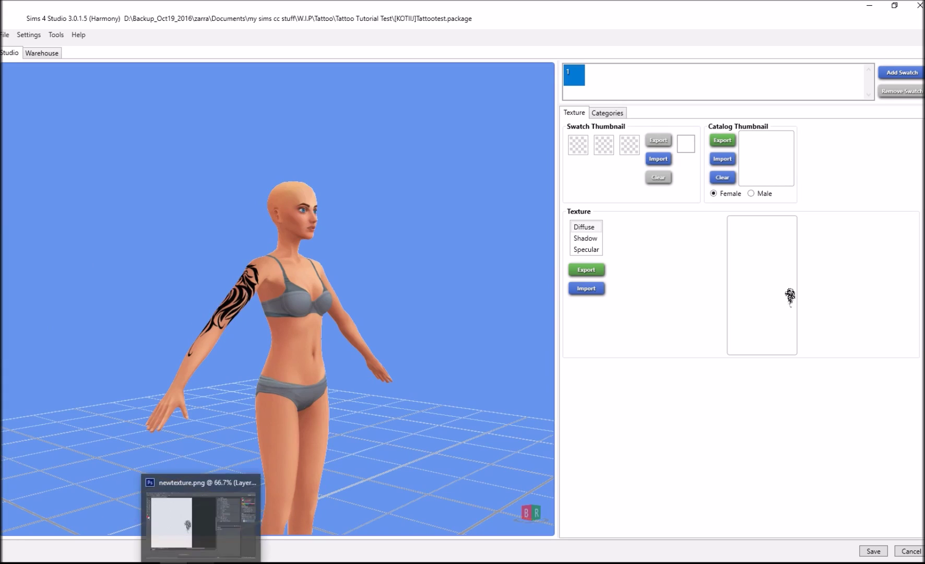
click(219, 554)
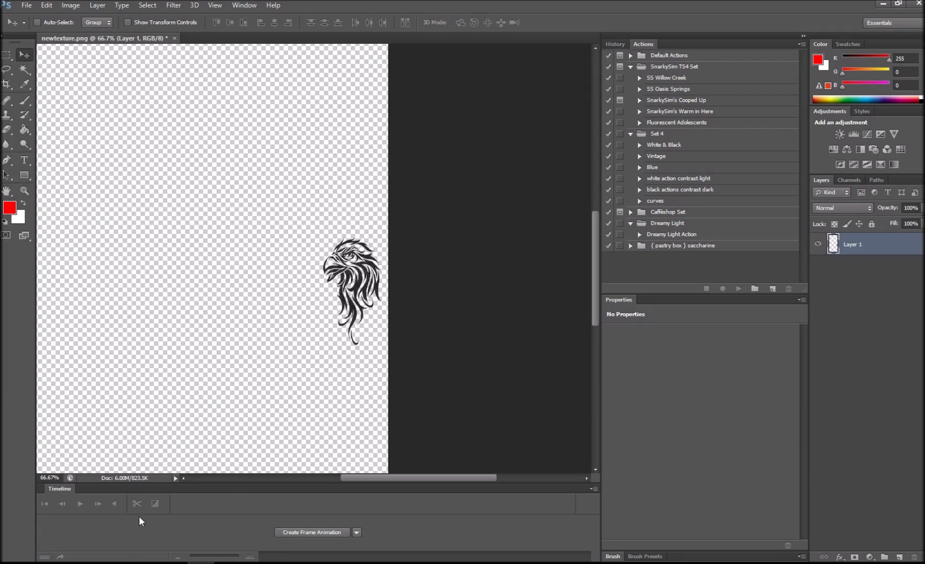
key(alt+Tab)
drag(386, 299, 591, 332)
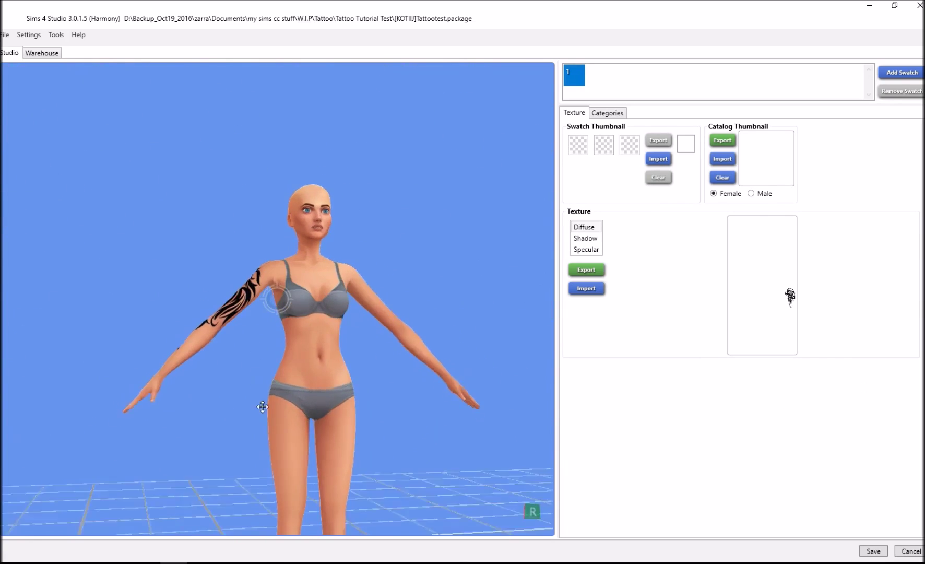